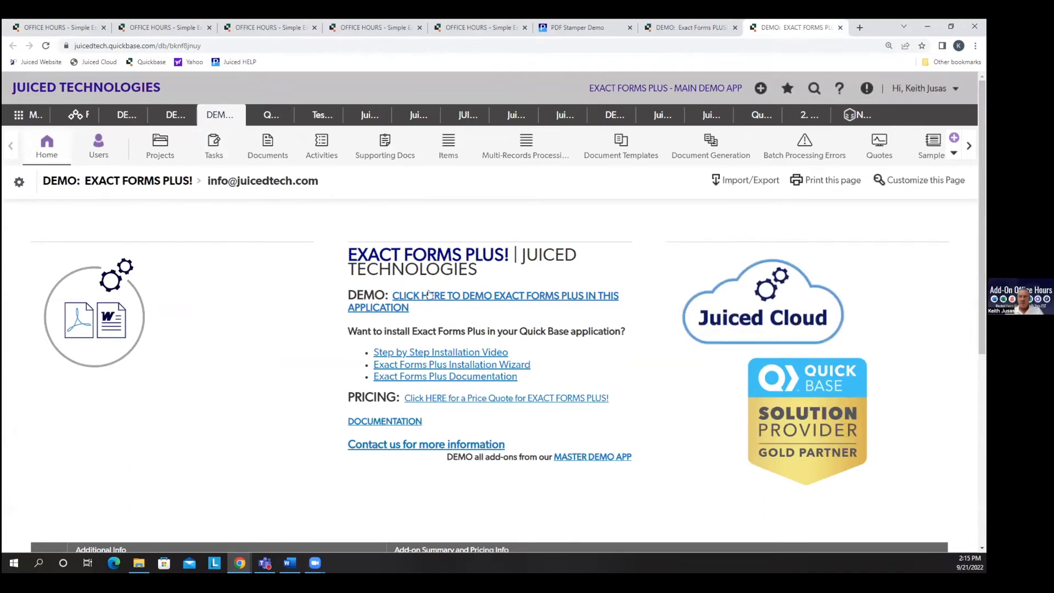
Open the Exact Forms Plus demo project record and view its Simple Document and Additional Files examples.
click(460, 296)
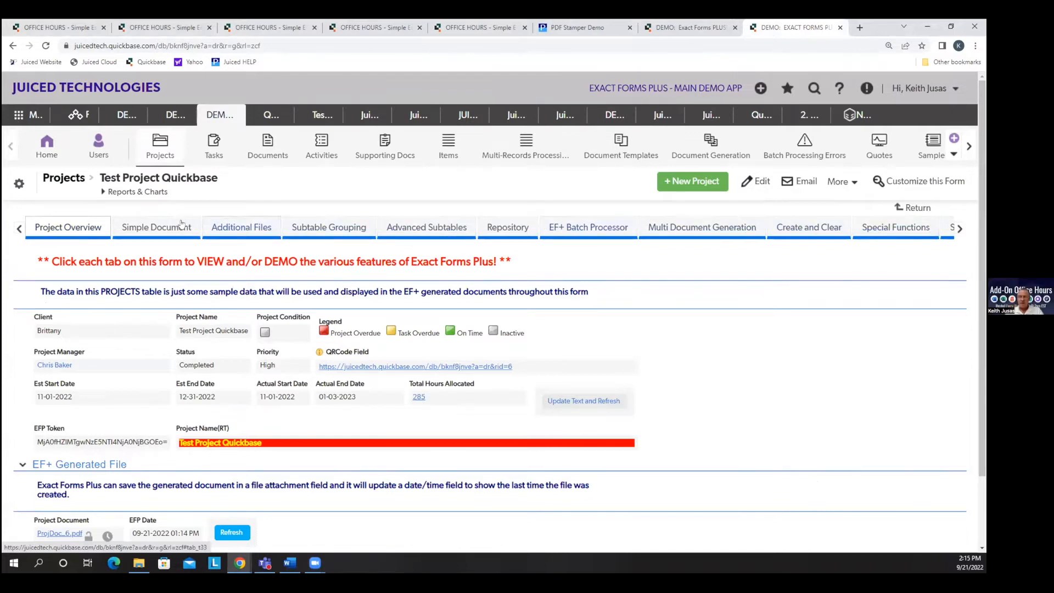
click(163, 226)
click(242, 228)
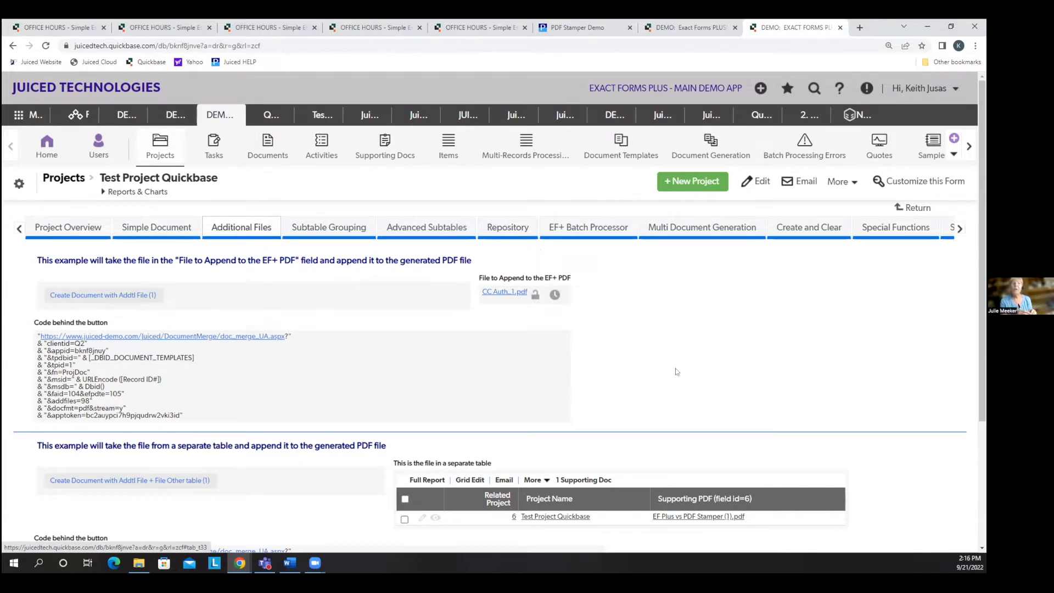
Find the Custom 4x6 label record in Document Templates and view its Word template file, qbase_Test_custom4x6 (1).docx.
click(622, 159)
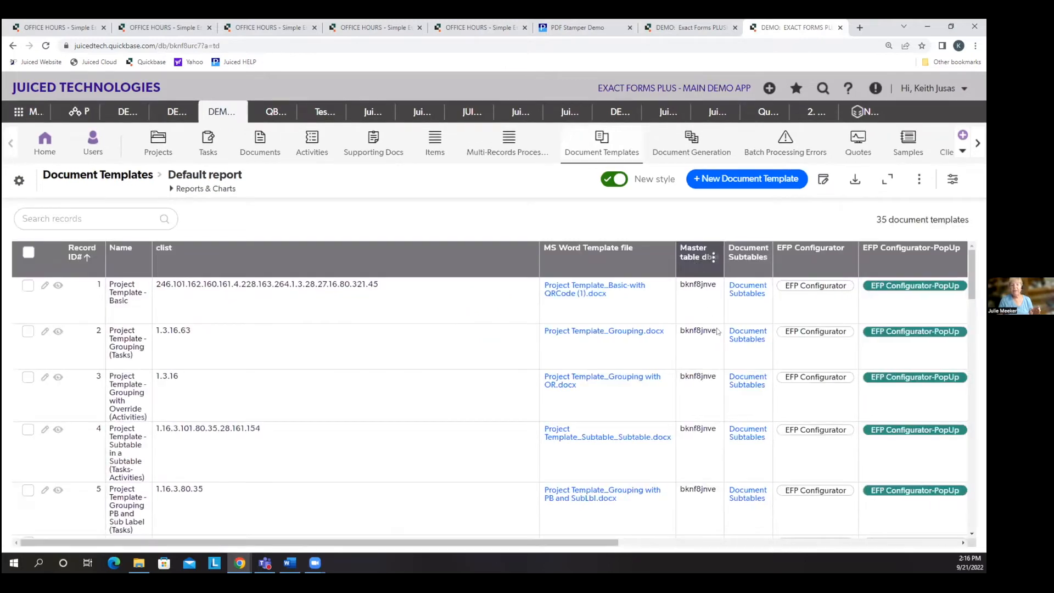
scroll(738, 400, down, 1)
scroll(739, 401, down, 6)
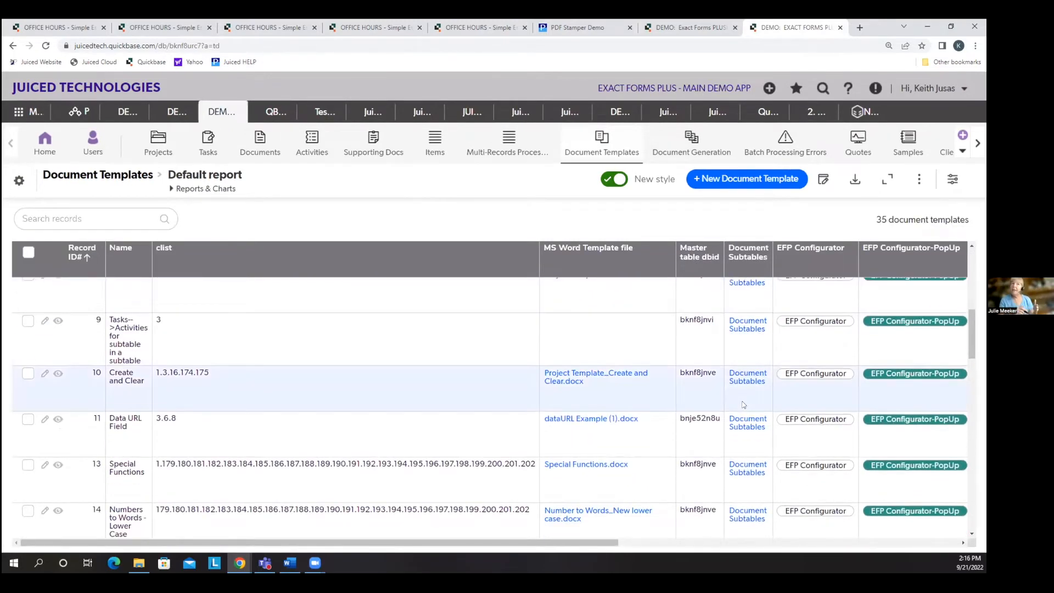
scroll(743, 404, down, 2)
scroll(740, 401, down, 2)
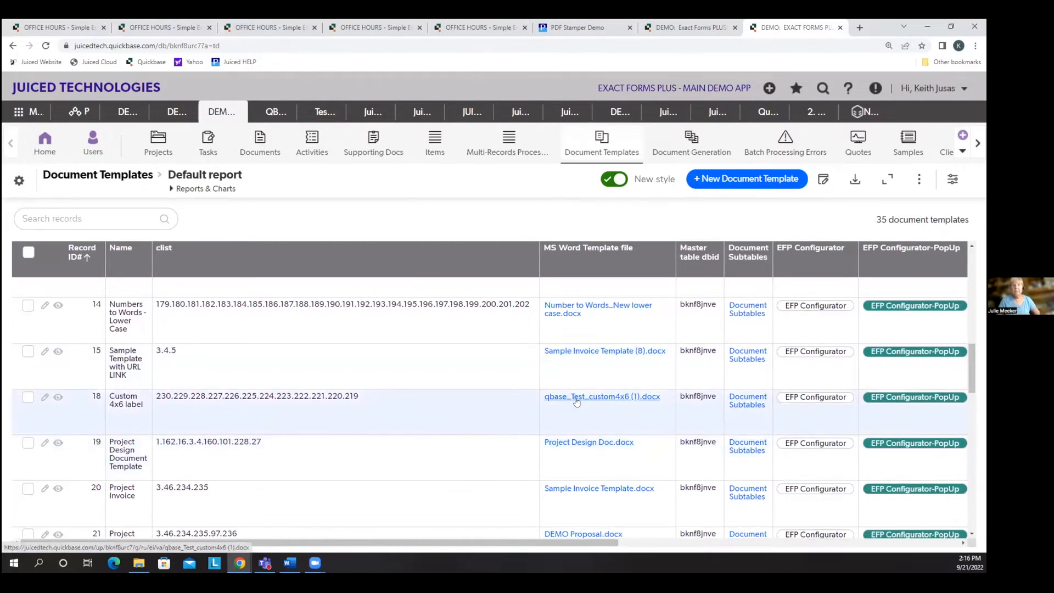
click(576, 399)
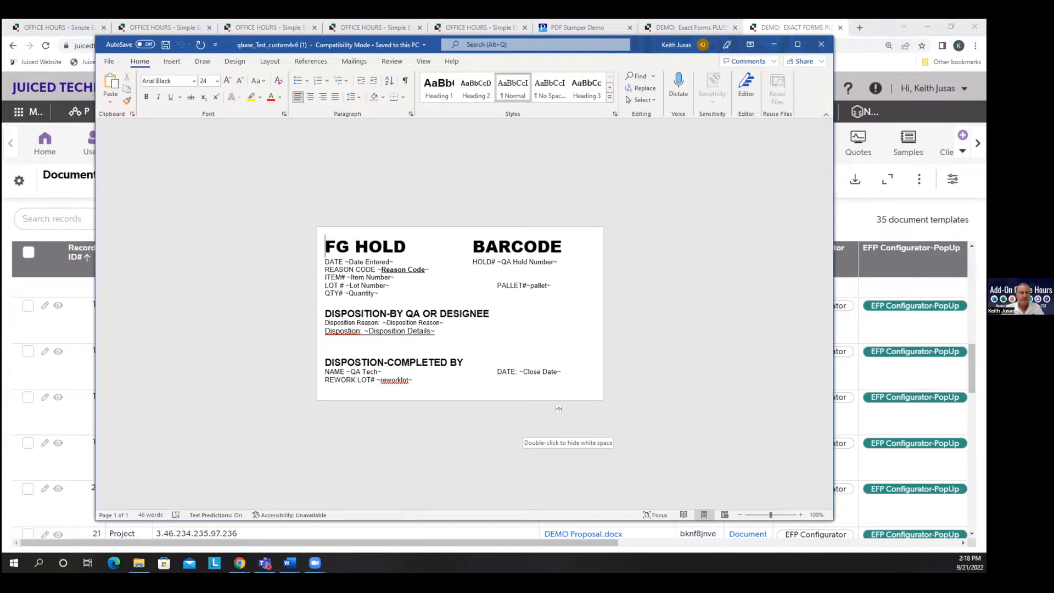
click(775, 44)
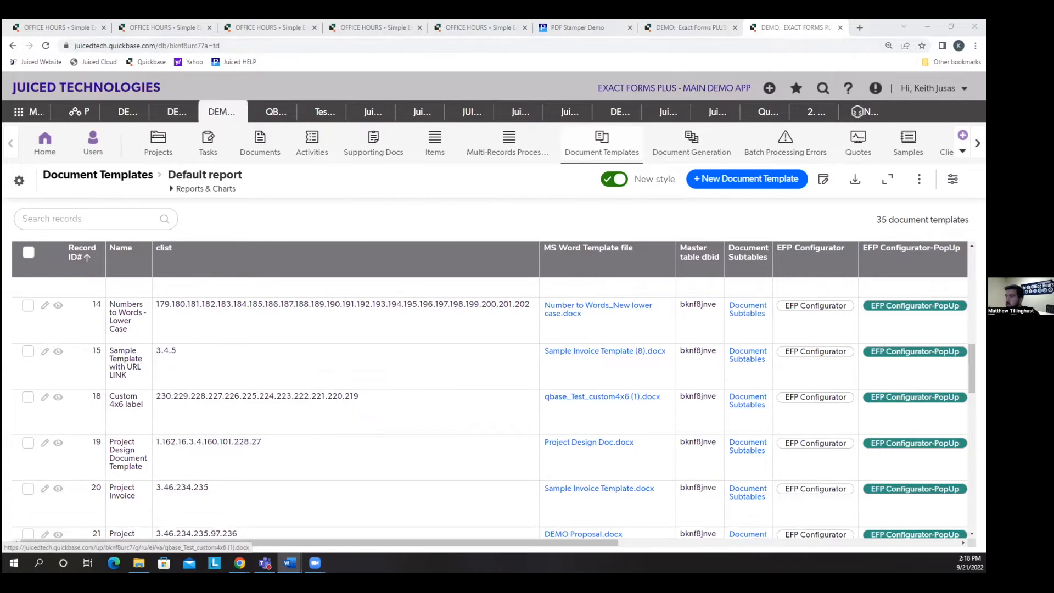
Return to the Exact Forms Plus demo home page, open the Master Demo App and look through its add-on demos.
click(158, 156)
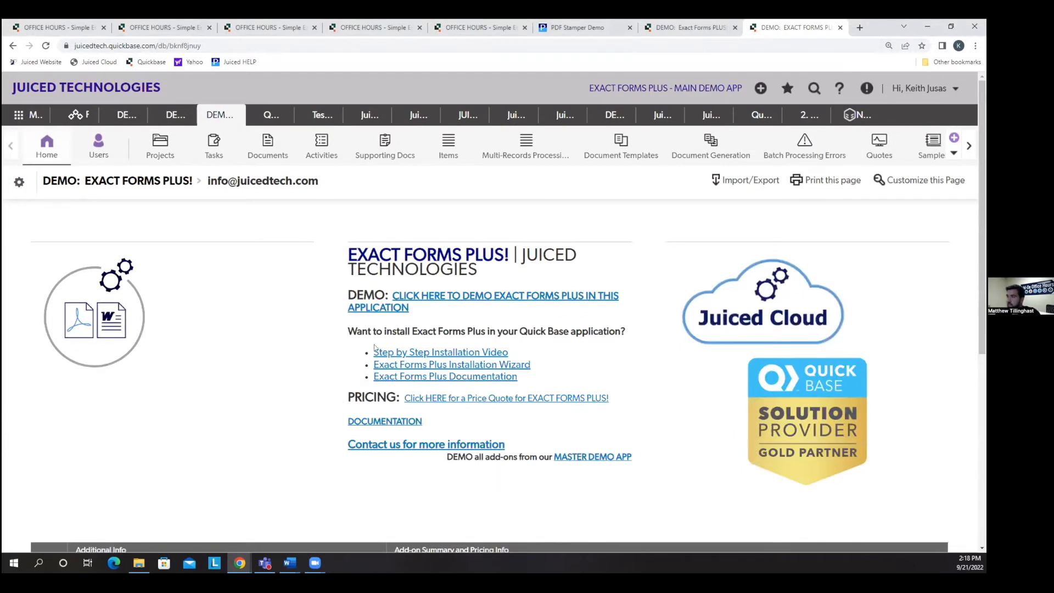
click(579, 456)
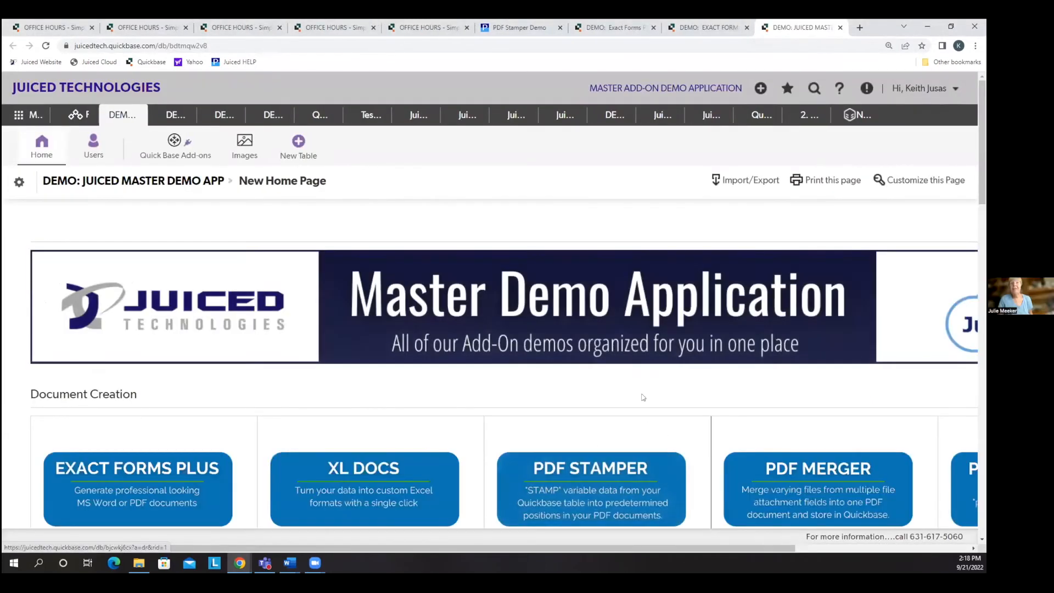
scroll(641, 398, down, 8)
scroll(641, 398, down, 12)
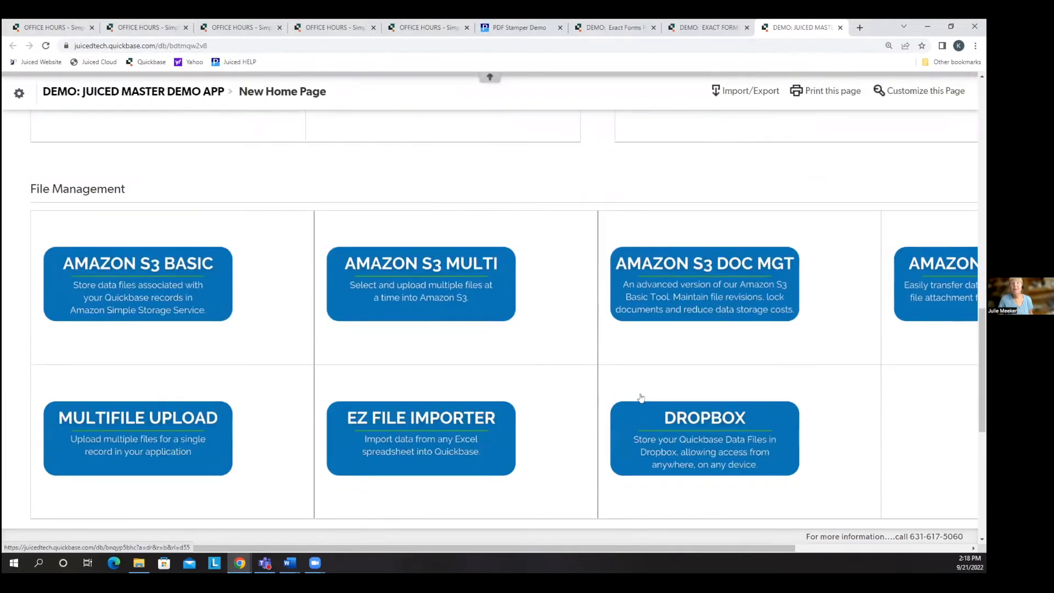
scroll(641, 399, up, 20)
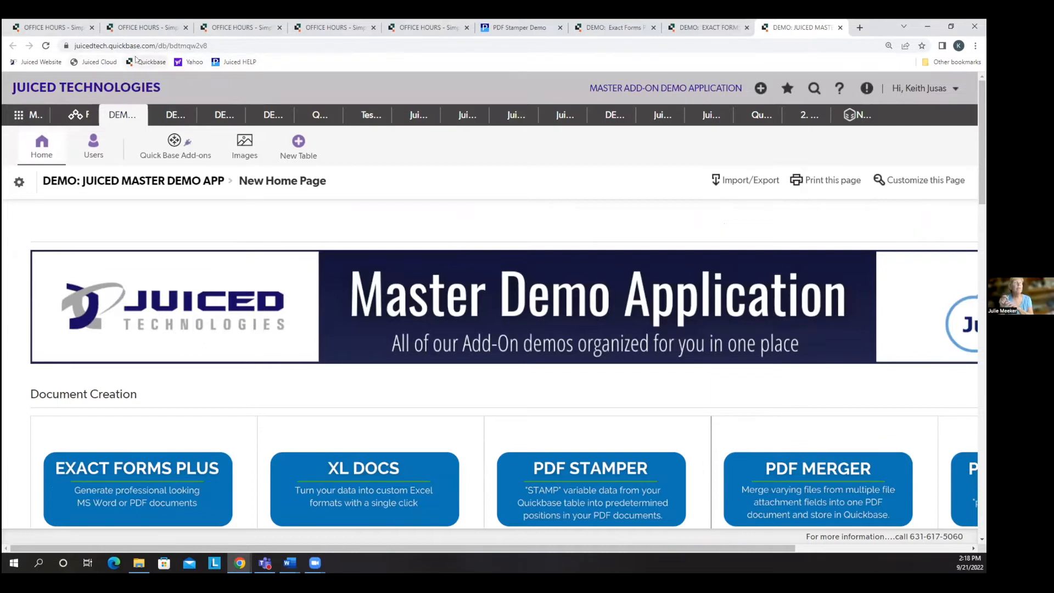
Go to the Juiced Technologies website and open the Master Demo App from its home page section.
click(61, 63)
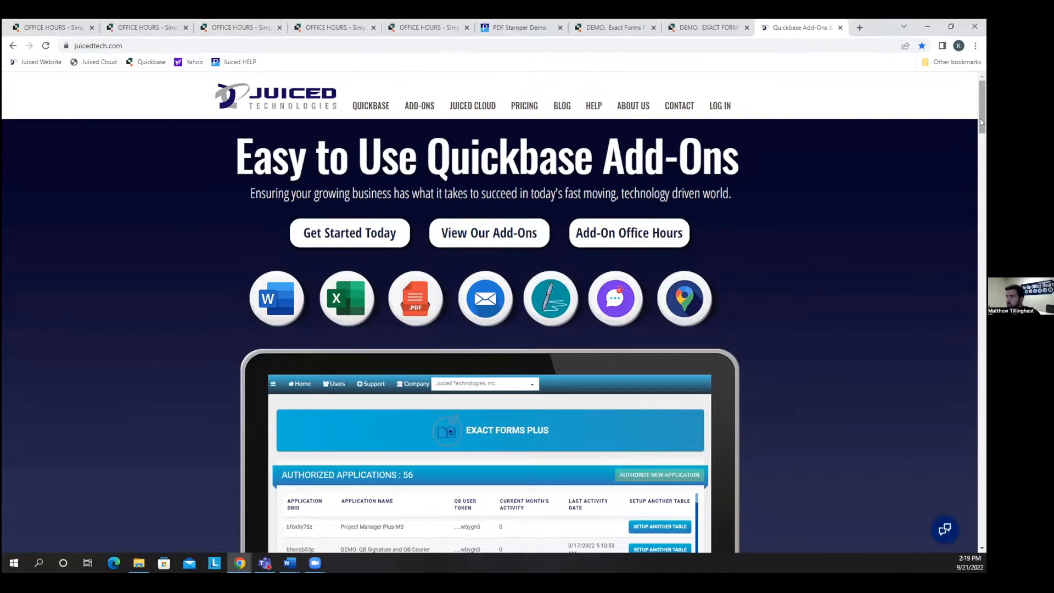
scroll(962, 219, down, 20)
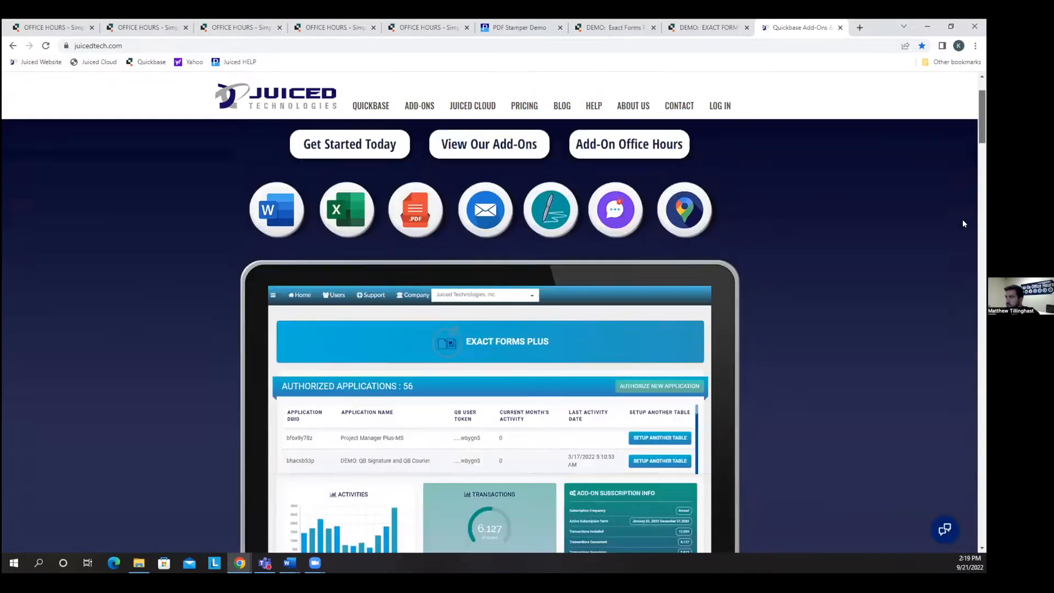
scroll(959, 373, down, 10)
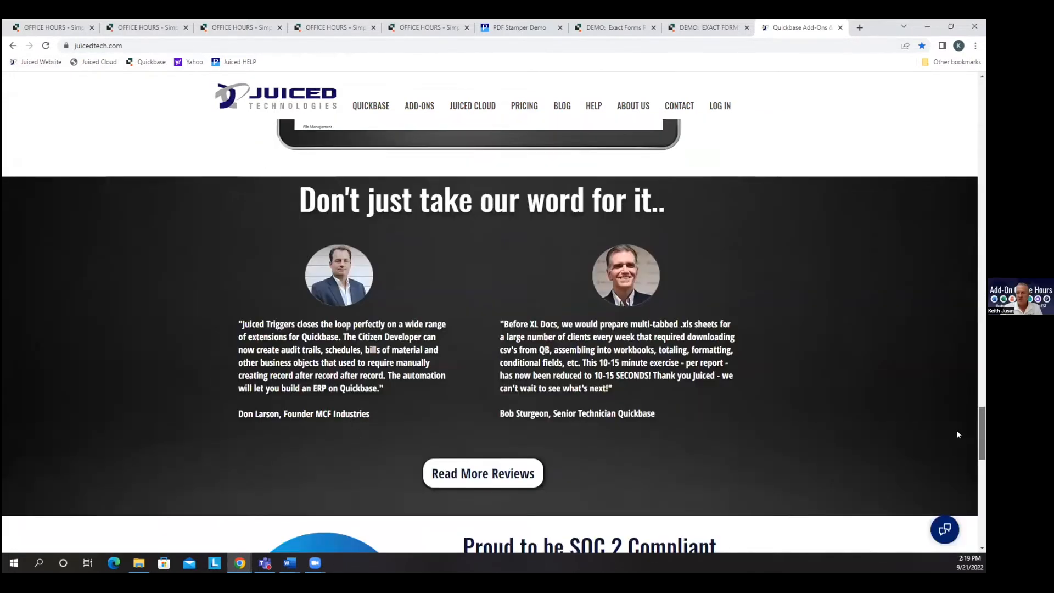
scroll(956, 429, up, 5)
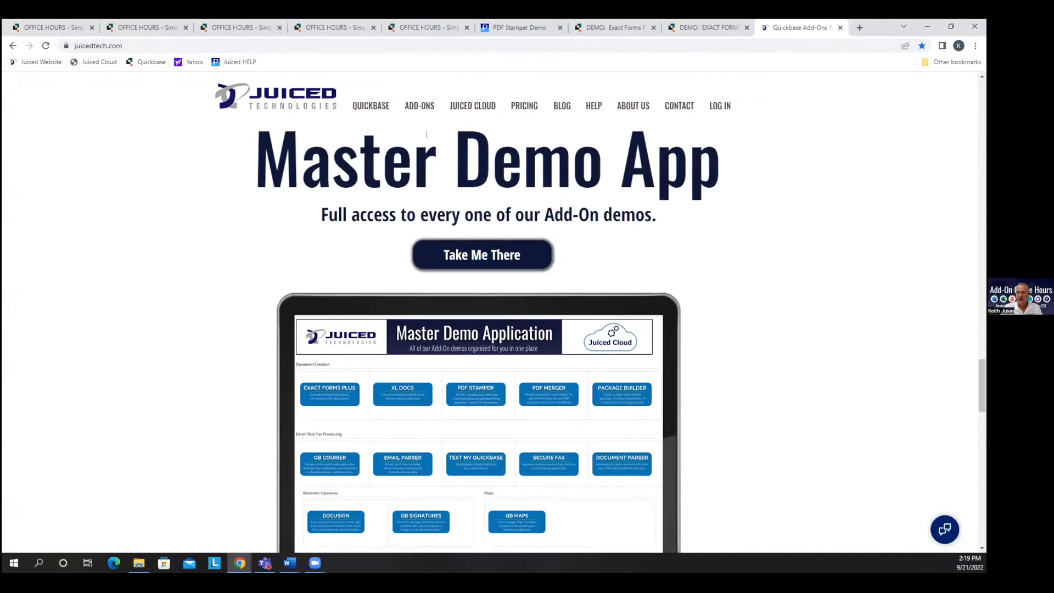
click(510, 255)
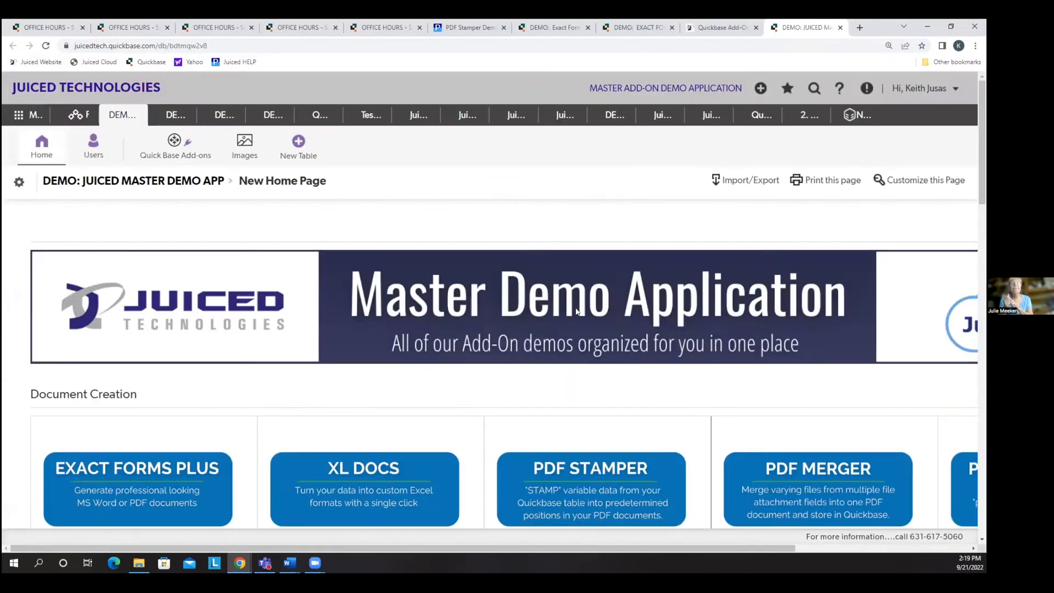
Review the add-on categories in the Master Demo App, and switch to the old Exact Forms PLUS demo application.
scroll(570, 313, down, 5)
scroll(596, 344, down, 10)
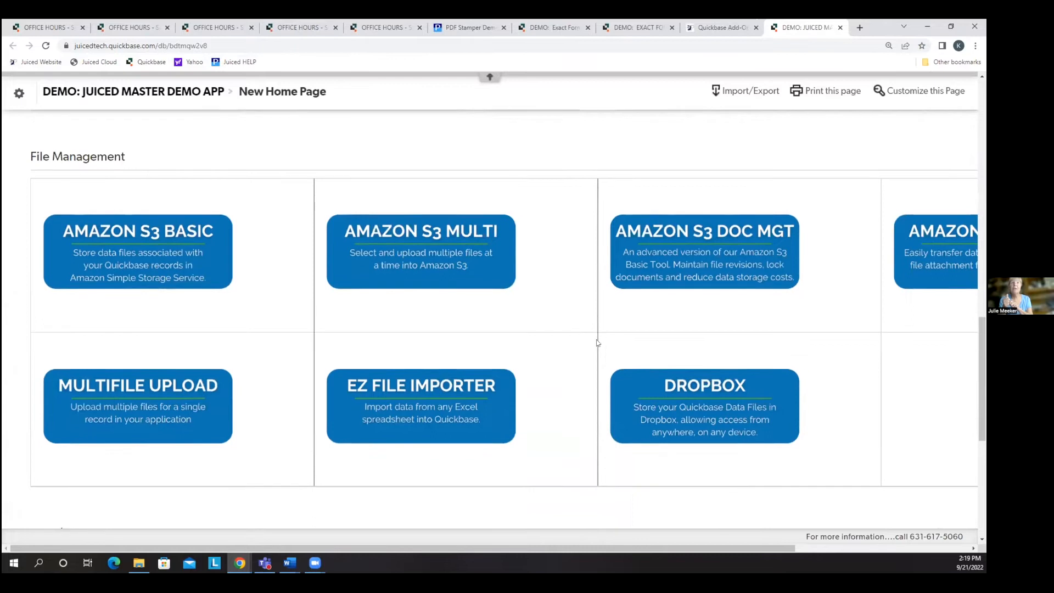
scroll(603, 336, up, 12)
scroll(602, 336, up, 3)
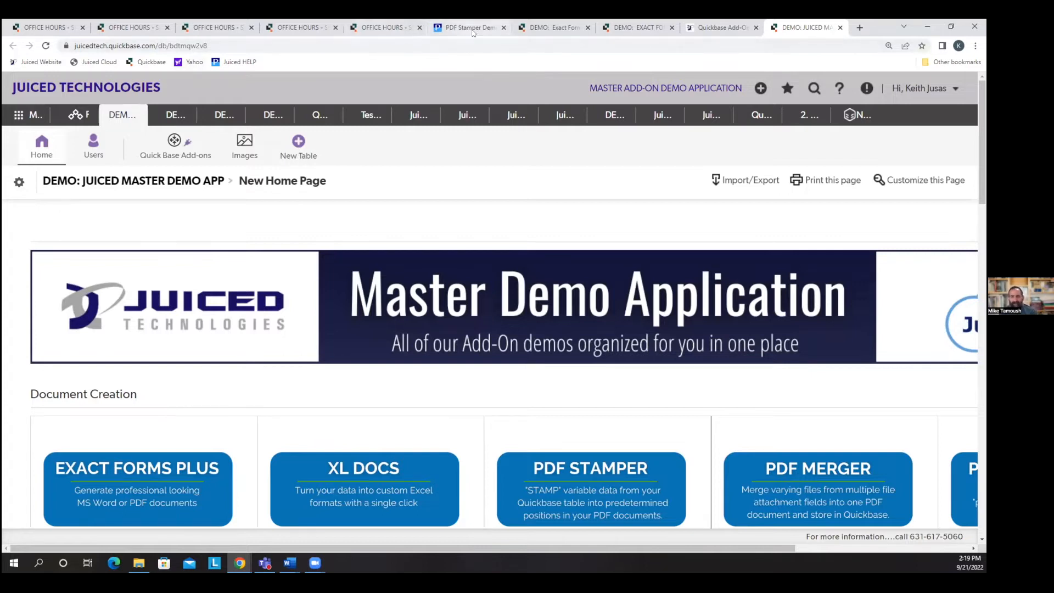
click(570, 32)
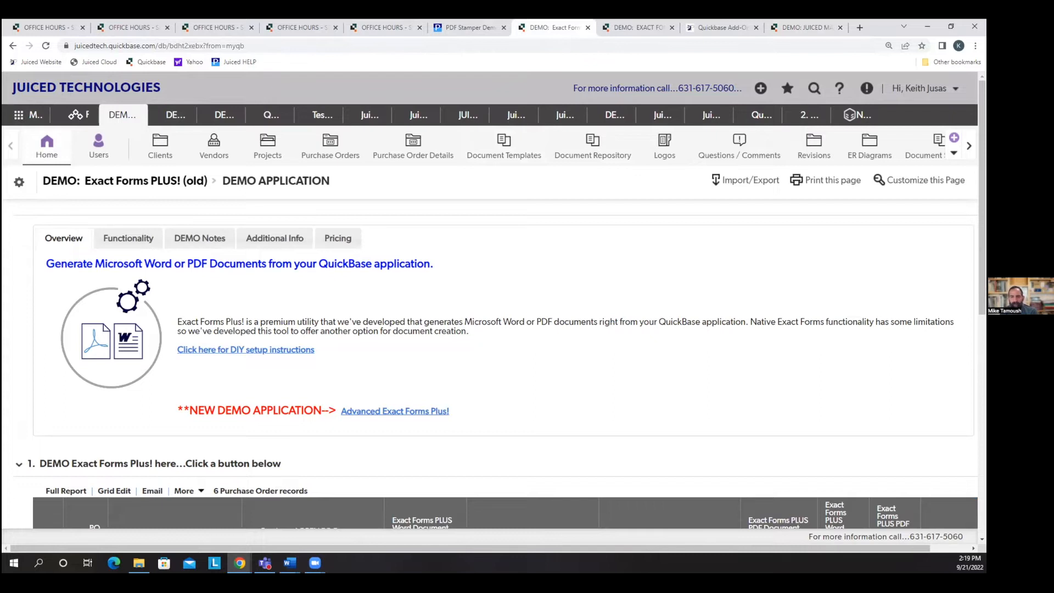
Switch to the Varying Subtable document in Word and set the ~46~ placeholder to 28-point Calibri (Body).
key(alt+Tab)
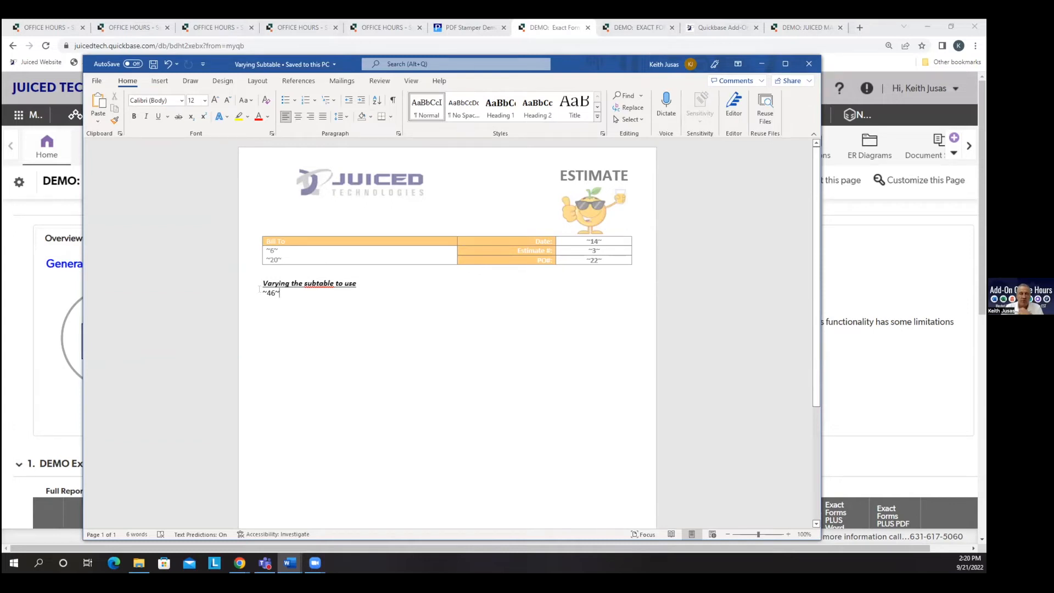
click(242, 297)
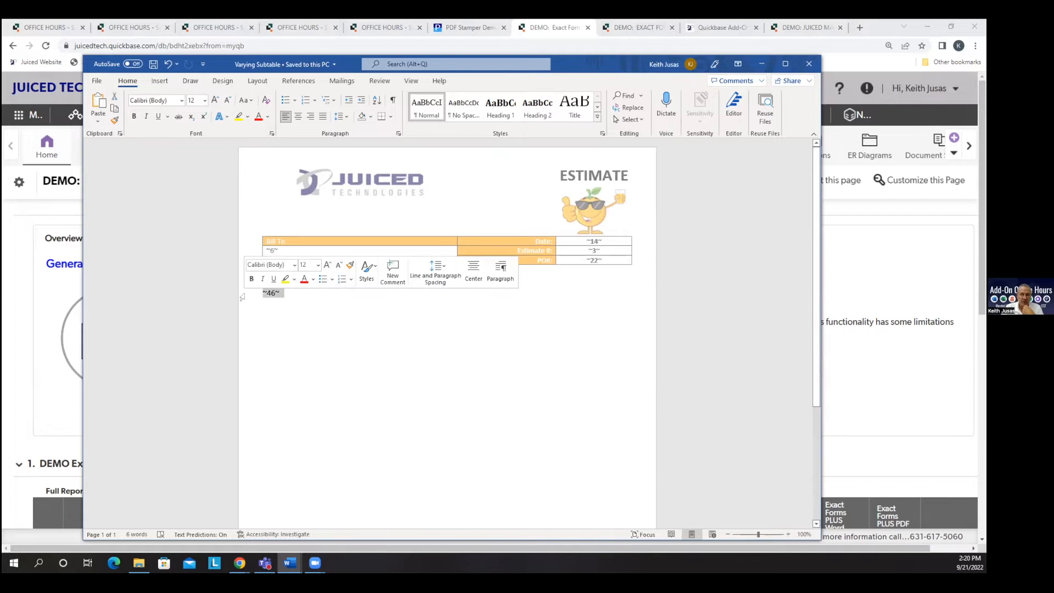
click(318, 265)
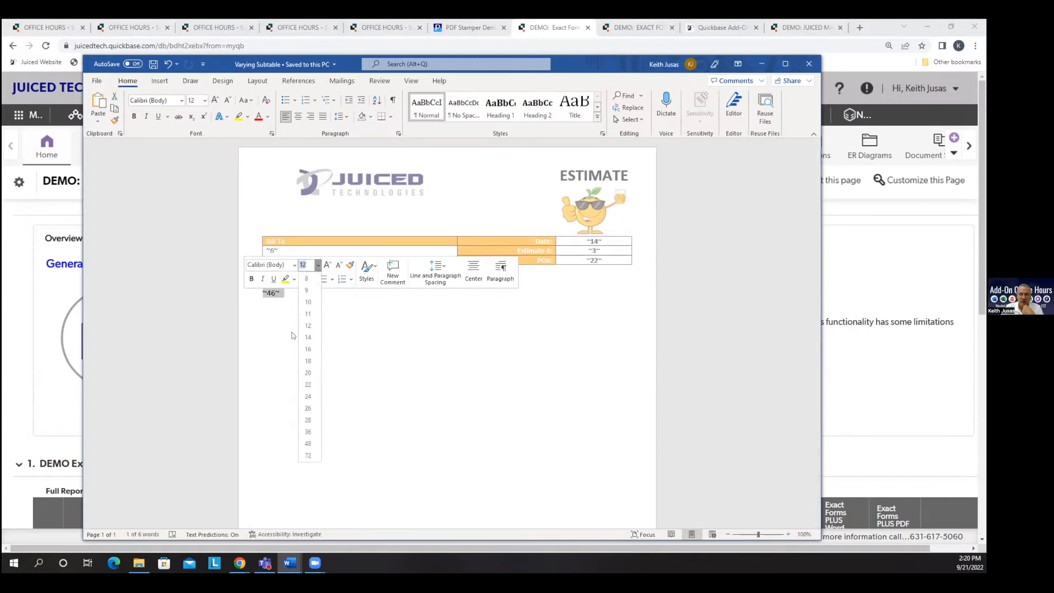
click(308, 419)
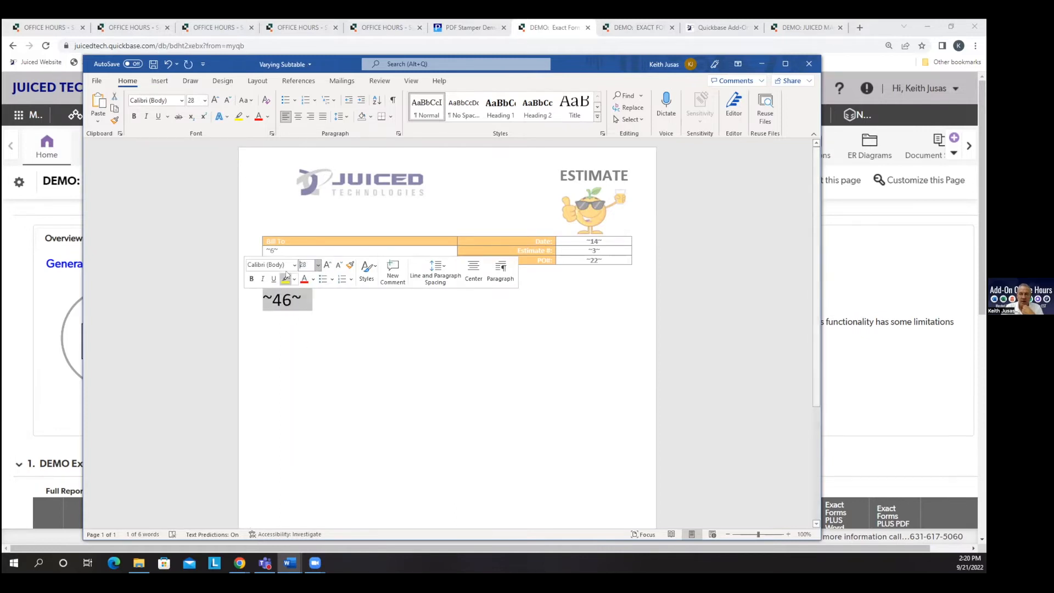
click(294, 265)
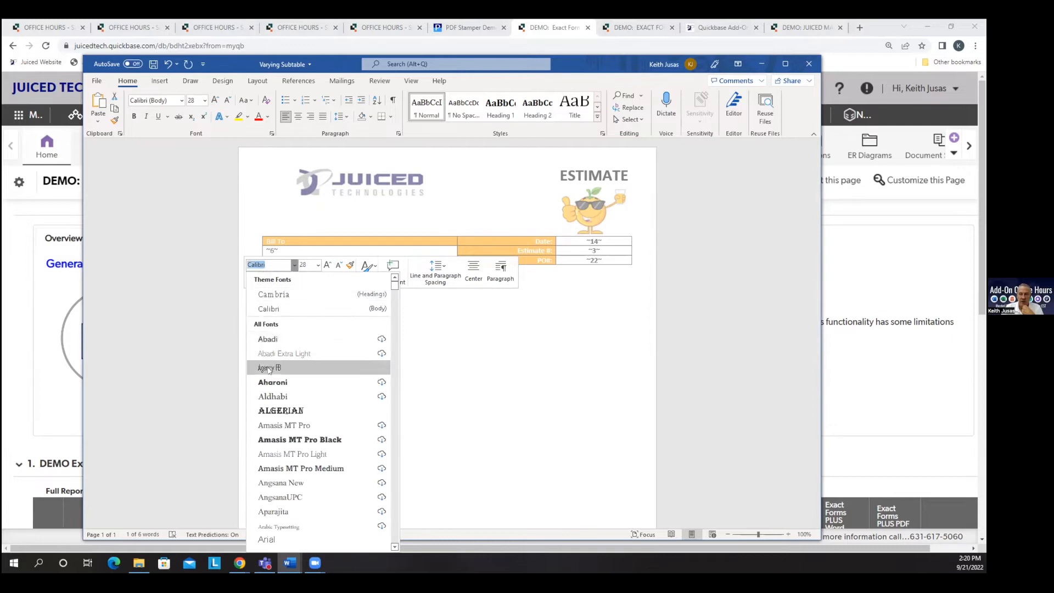
click(275, 308)
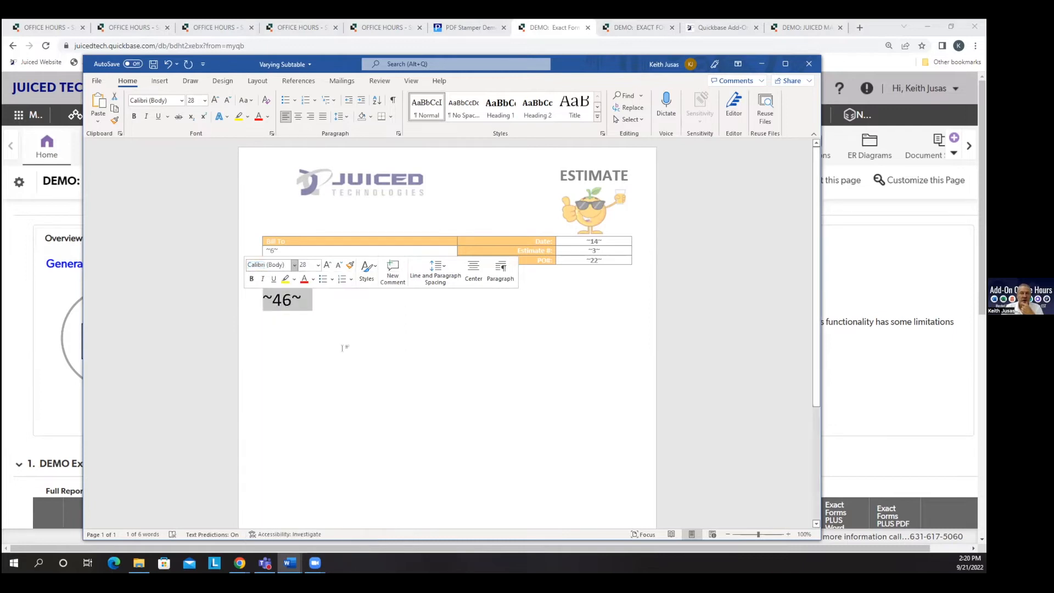
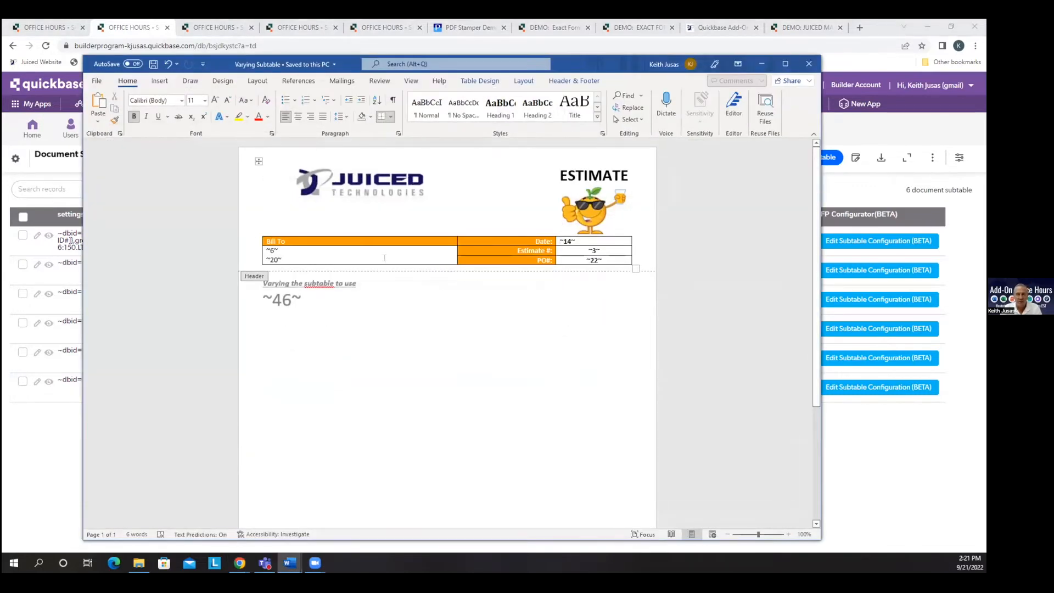
Select the header table in the Word template, return to the document body, and switch back to Quickbase in Chrome.
click(258, 161)
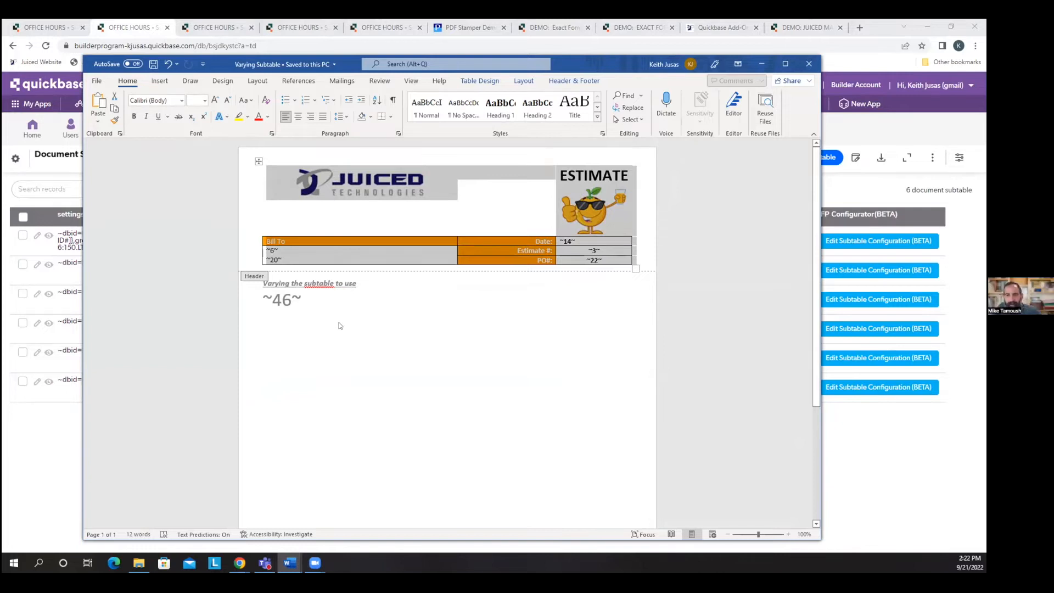
double_click(325, 336)
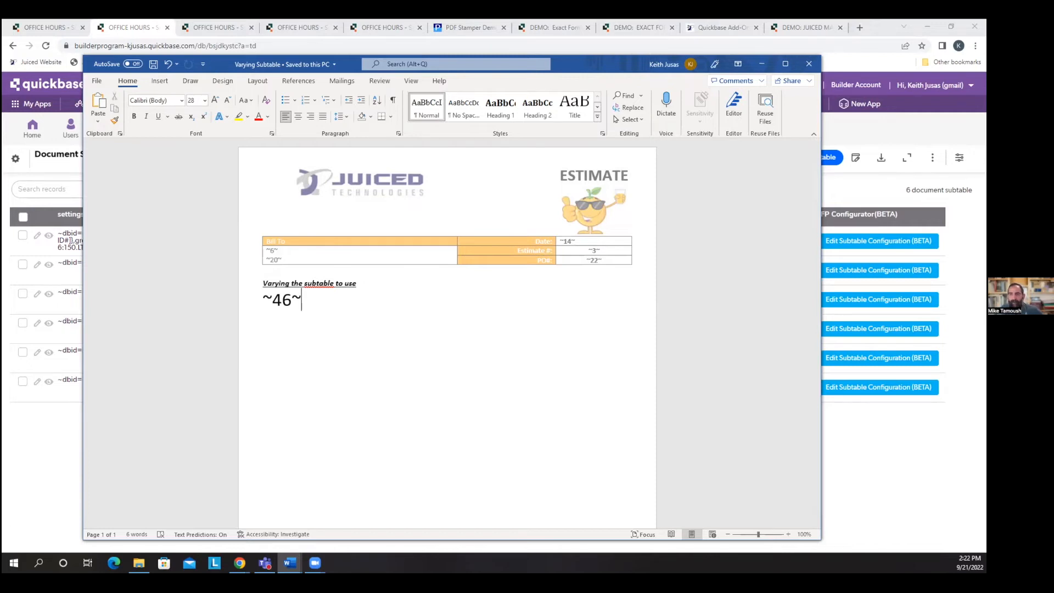
click(761, 64)
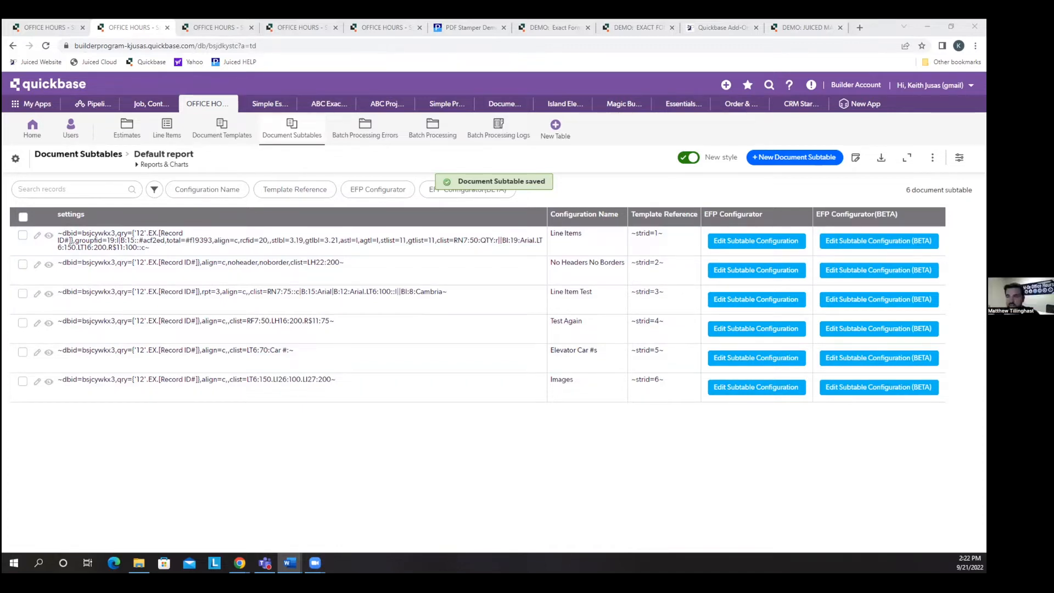
key(alt+Tab)
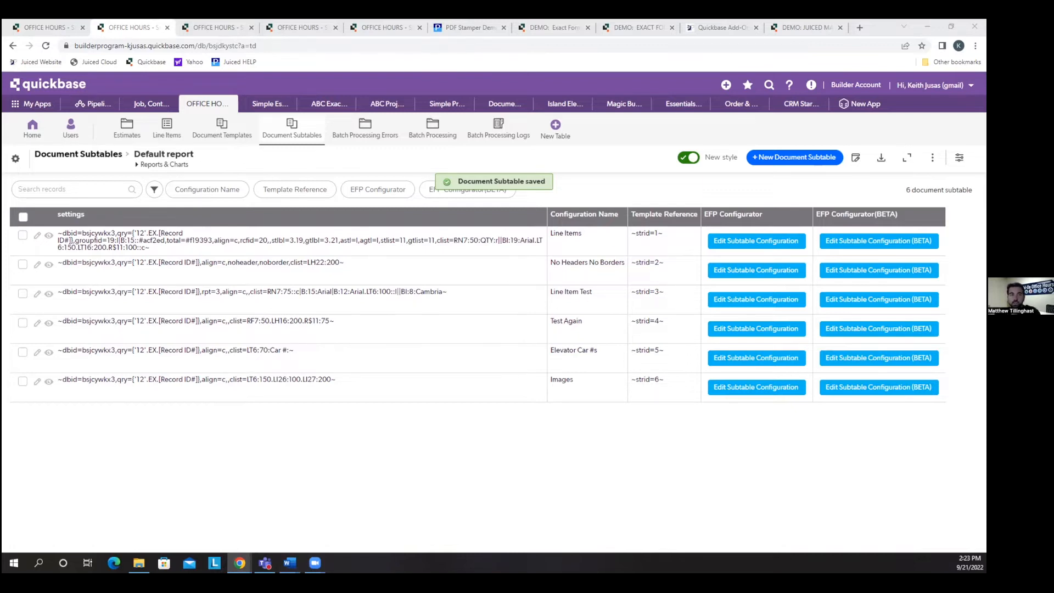
Open the Estimates list, check the line items of the Elevator Customer estimate, and return to the list.
click(120, 136)
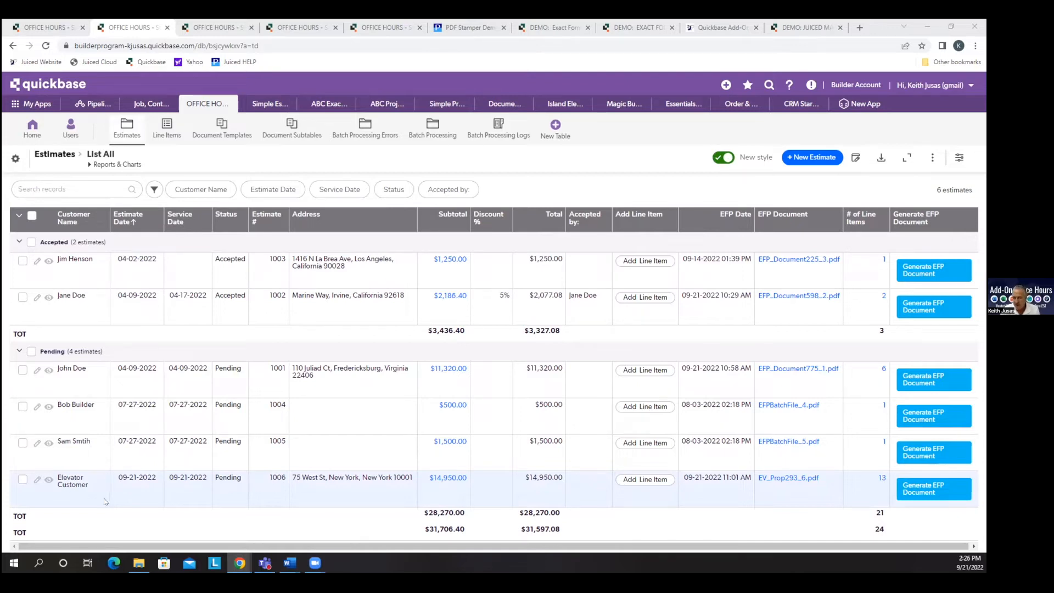
click(880, 479)
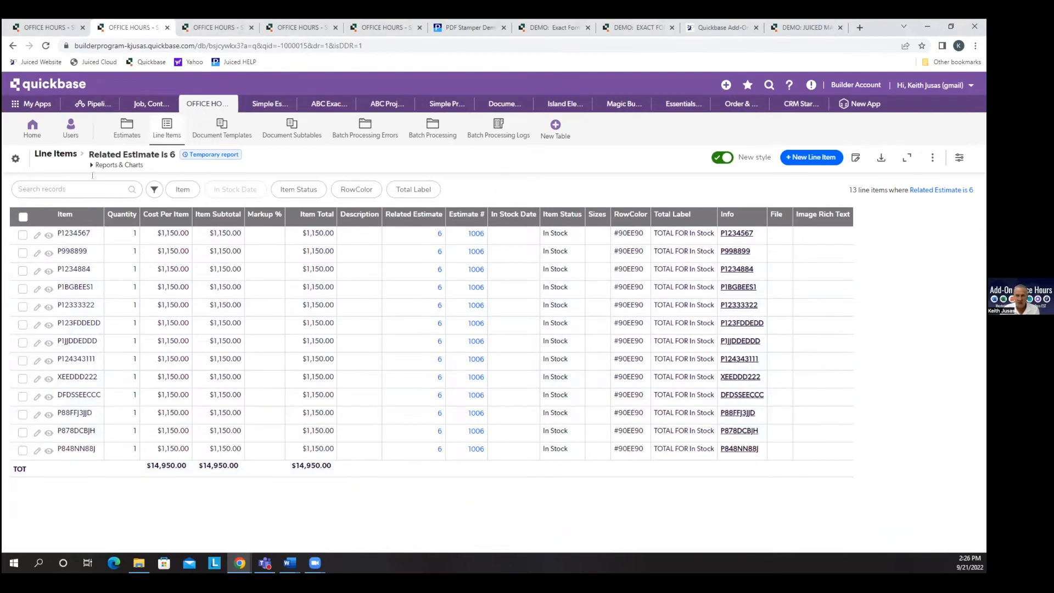
click(13, 45)
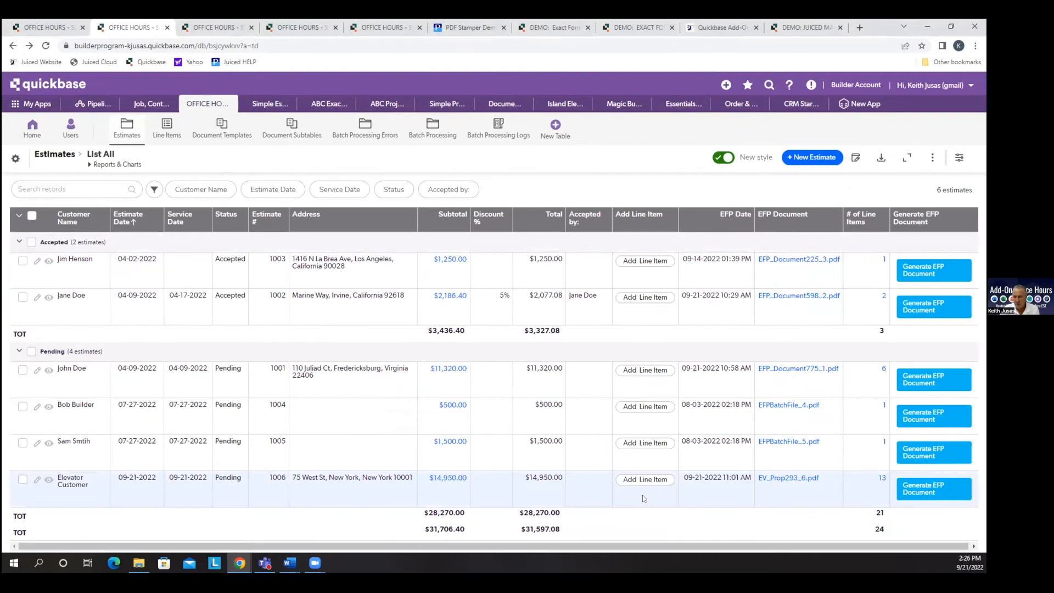
Generate the EFP document for the Elevator Customer estimate from the list, view the PDF, and close its preview.
click(788, 405)
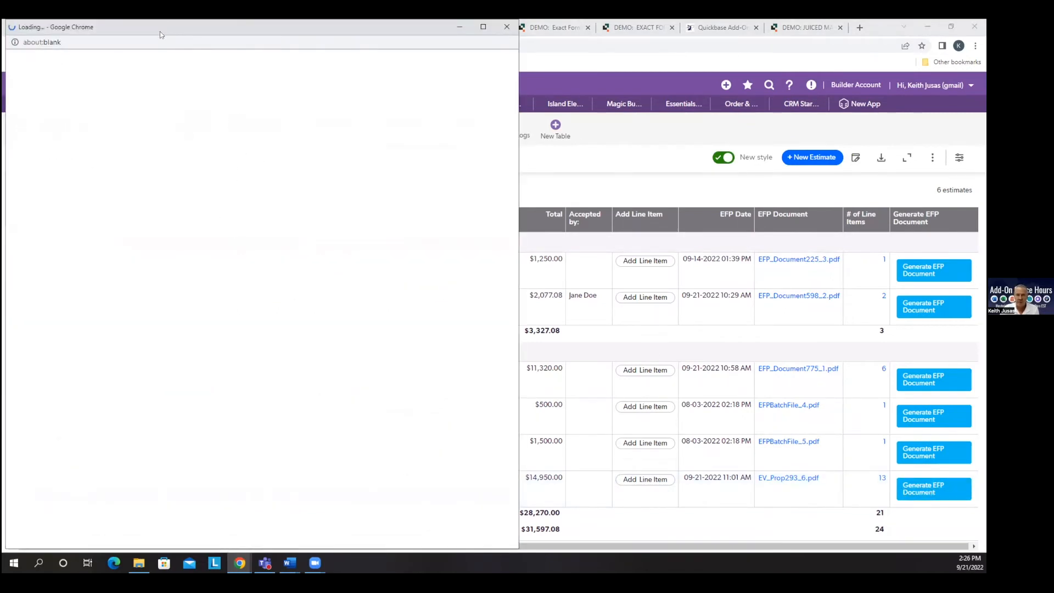
drag(160, 31, 266, 51)
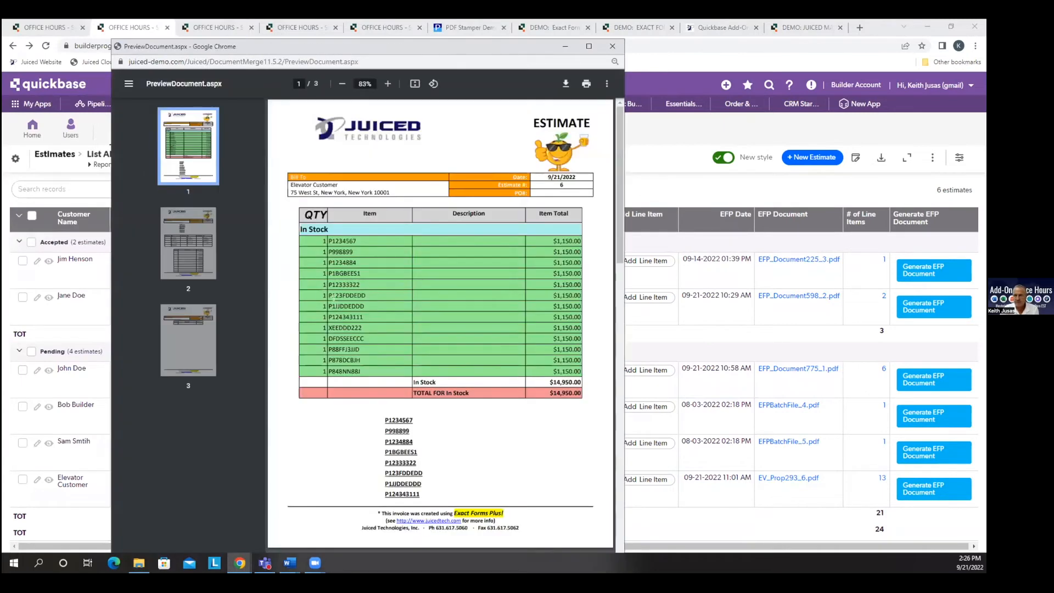
click(612, 46)
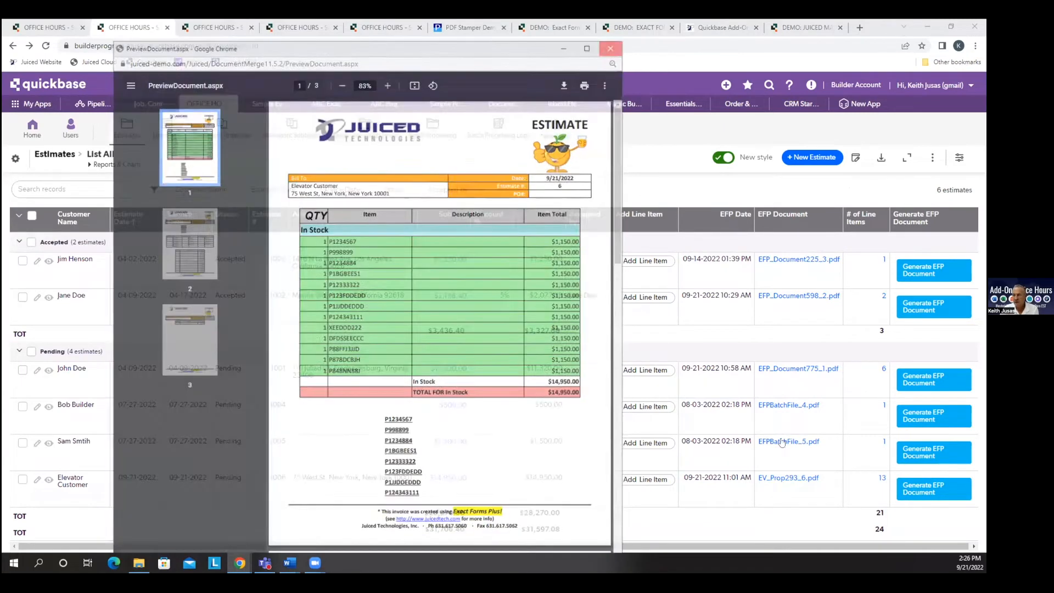
Open the Elevator Customer estimate record, generate its elevator proposal, and close the PDF preview after viewing it.
click(49, 479)
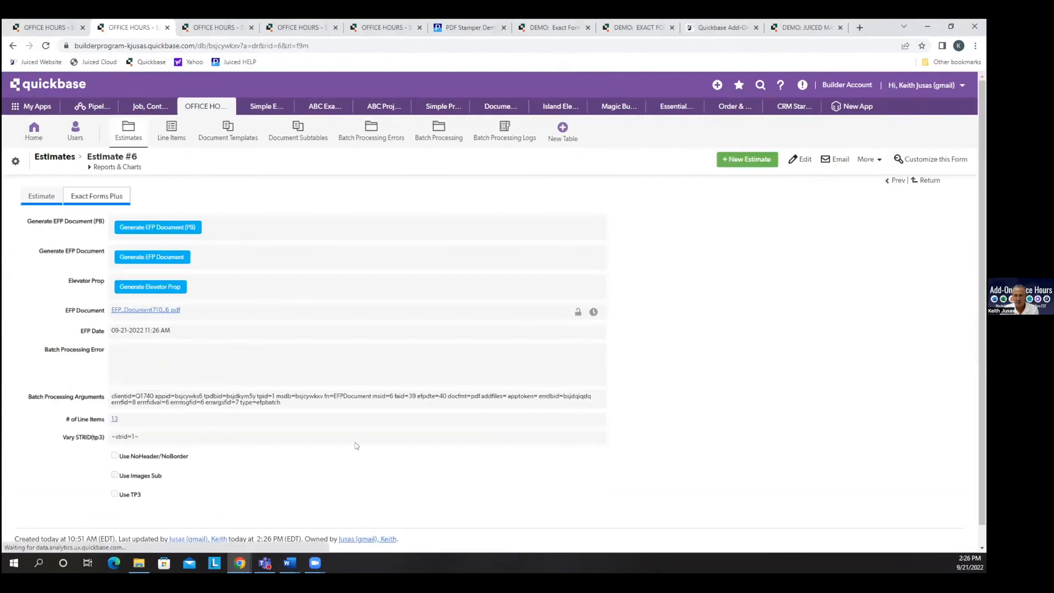
click(168, 288)
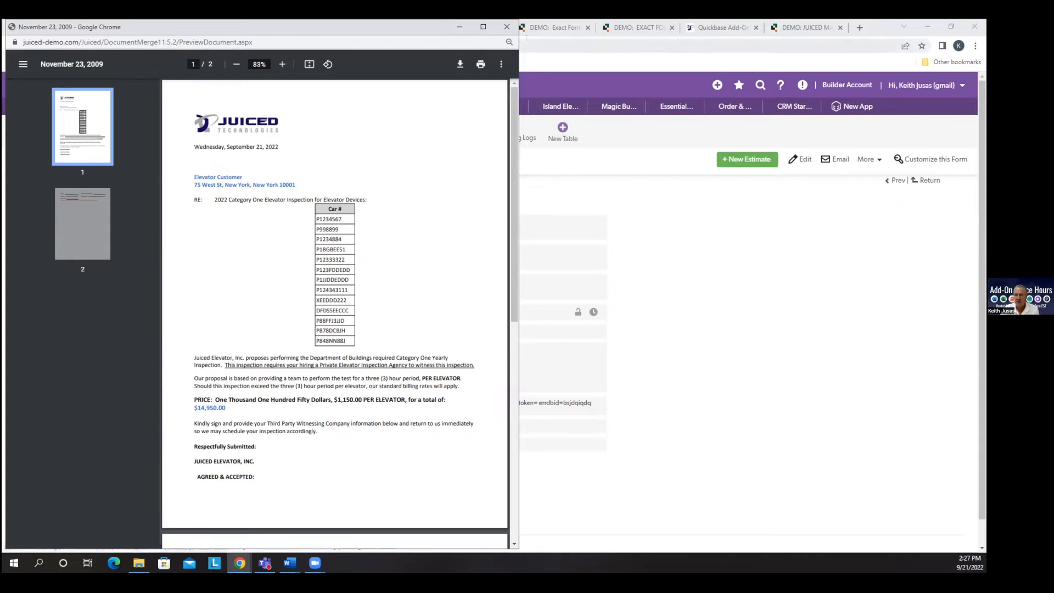
click(506, 27)
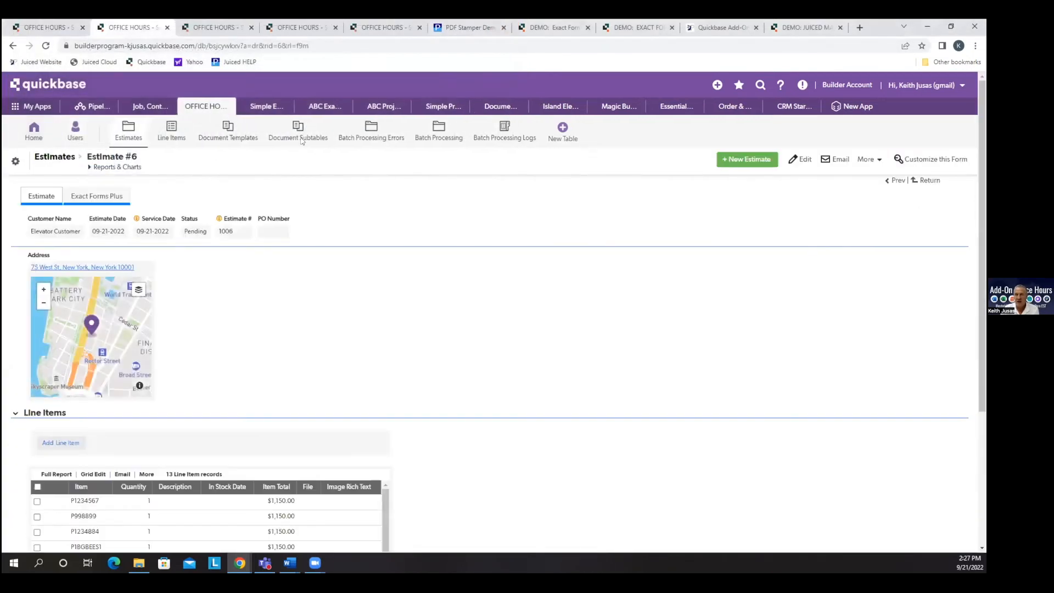
In the Elevator Sample Proposal template's Elevator Car #s subtable configuration (BETA), set Repeat Columns to 5, save and close.
click(238, 140)
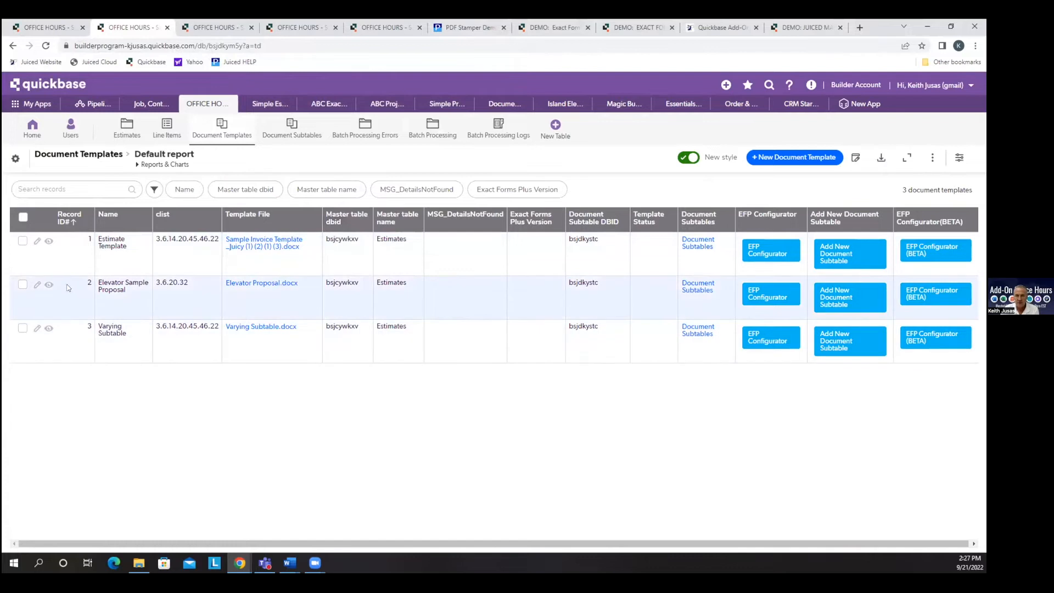
click(49, 284)
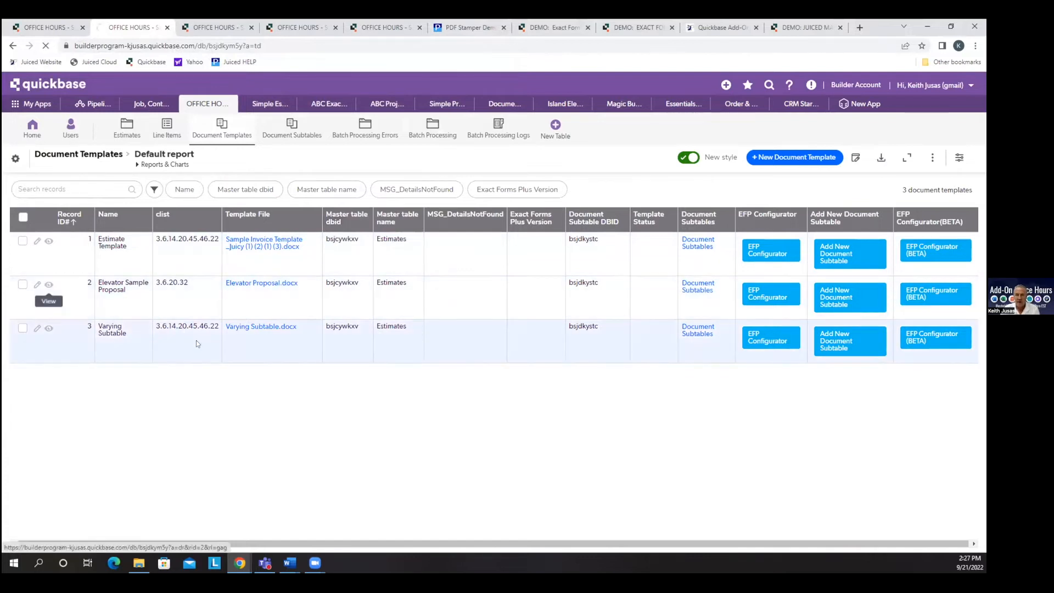
click(574, 465)
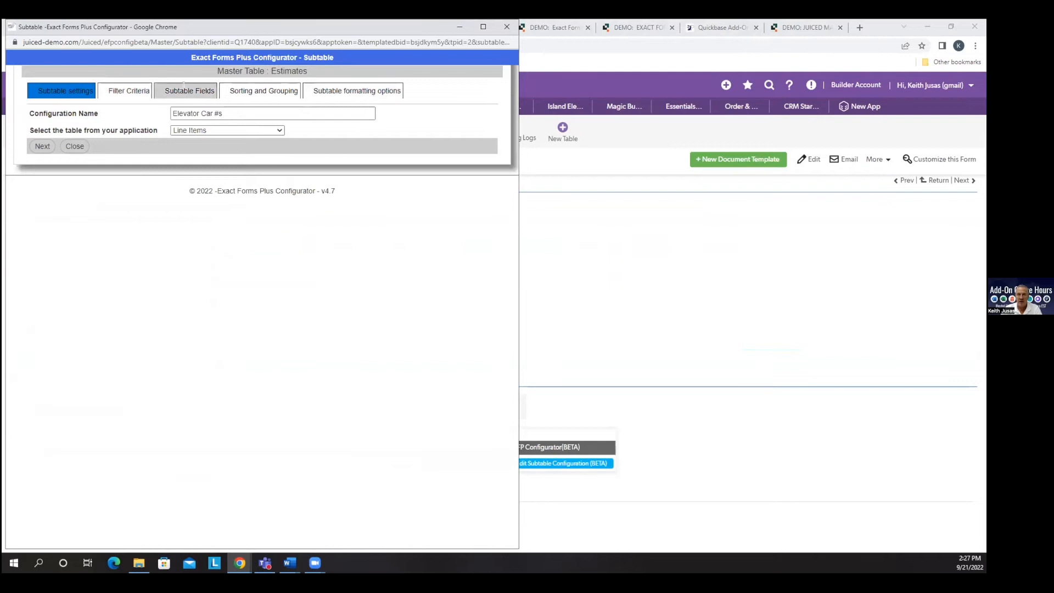
click(186, 90)
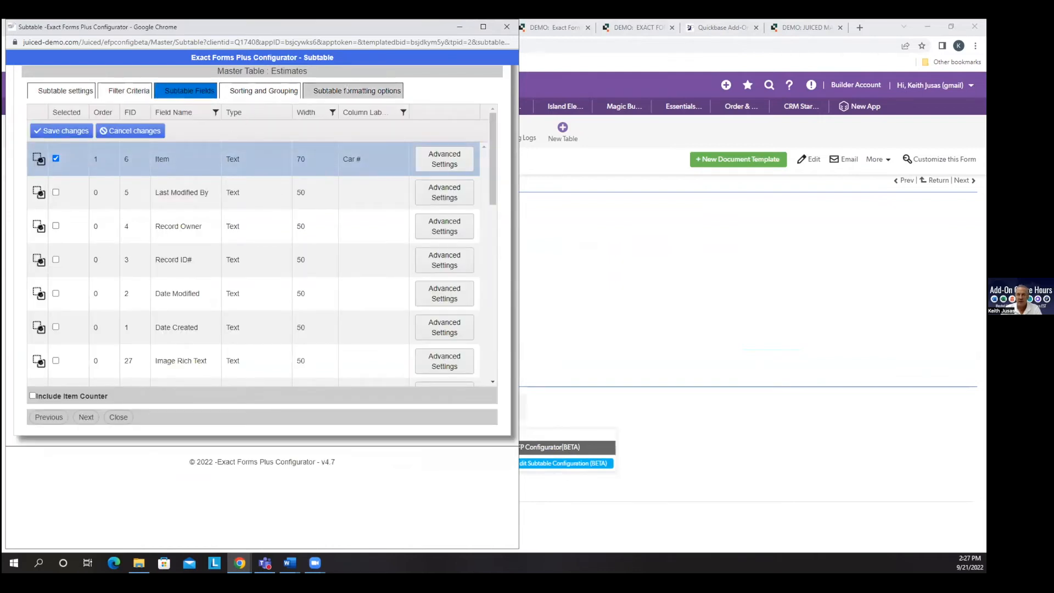
click(346, 91)
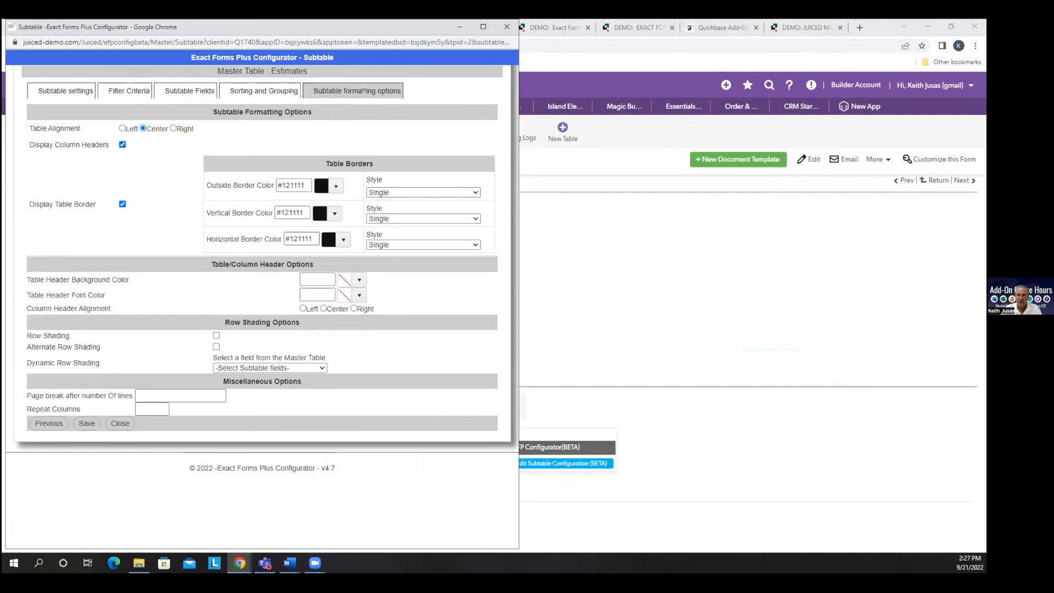
click(152, 408)
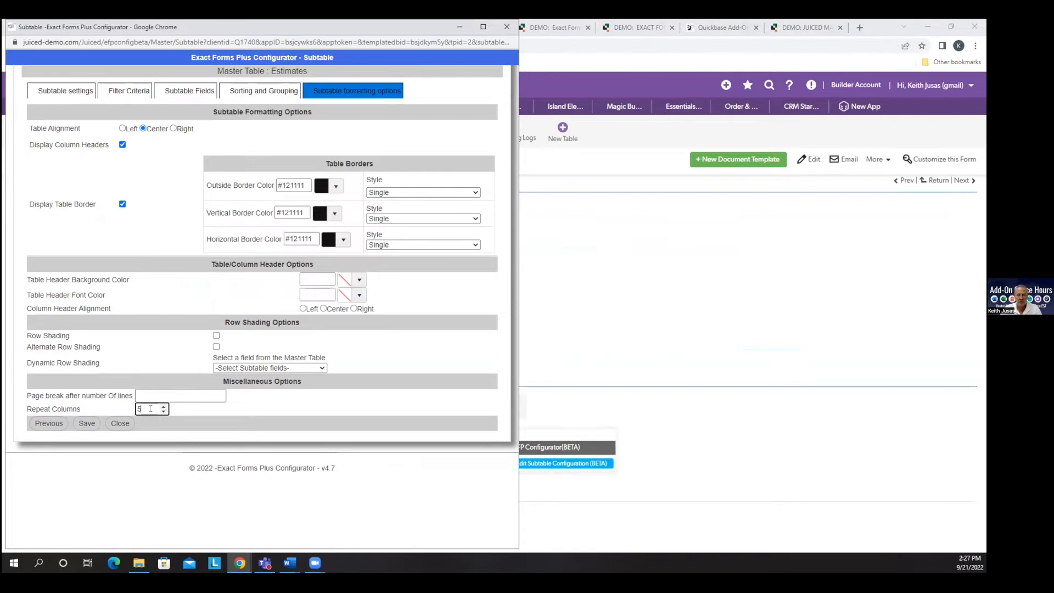
click(90, 423)
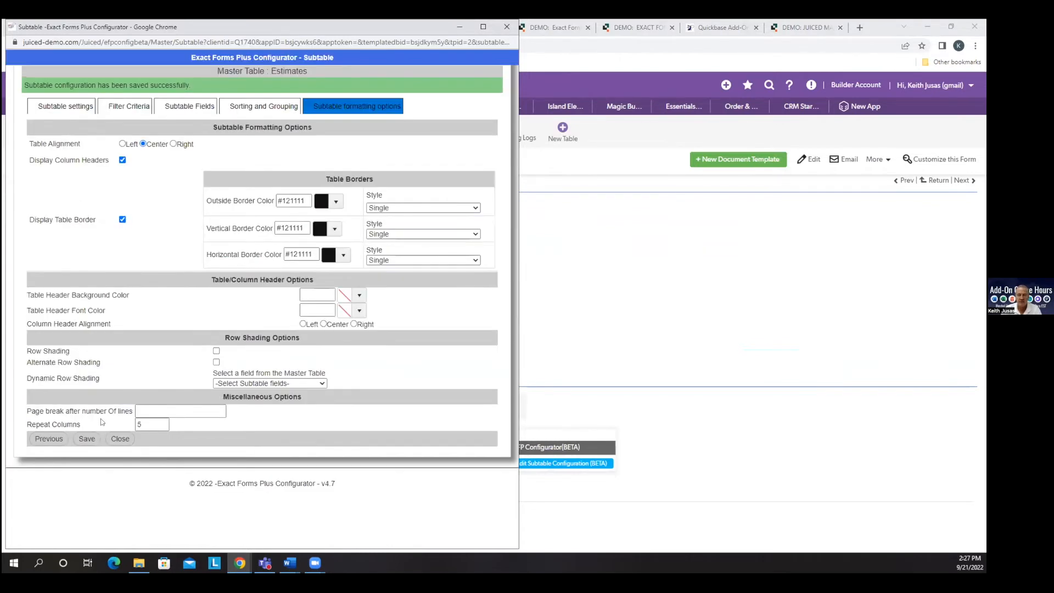
click(121, 438)
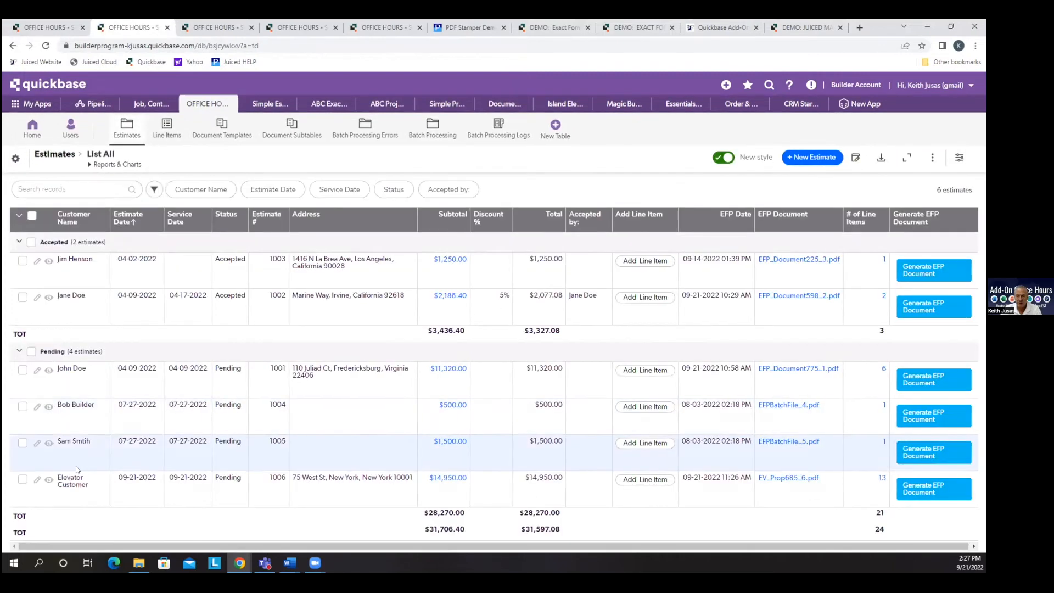
Regenerate the elevator proposal from the Elevator Customer estimate to check the repeated-column layout, and close the preview.
click(49, 479)
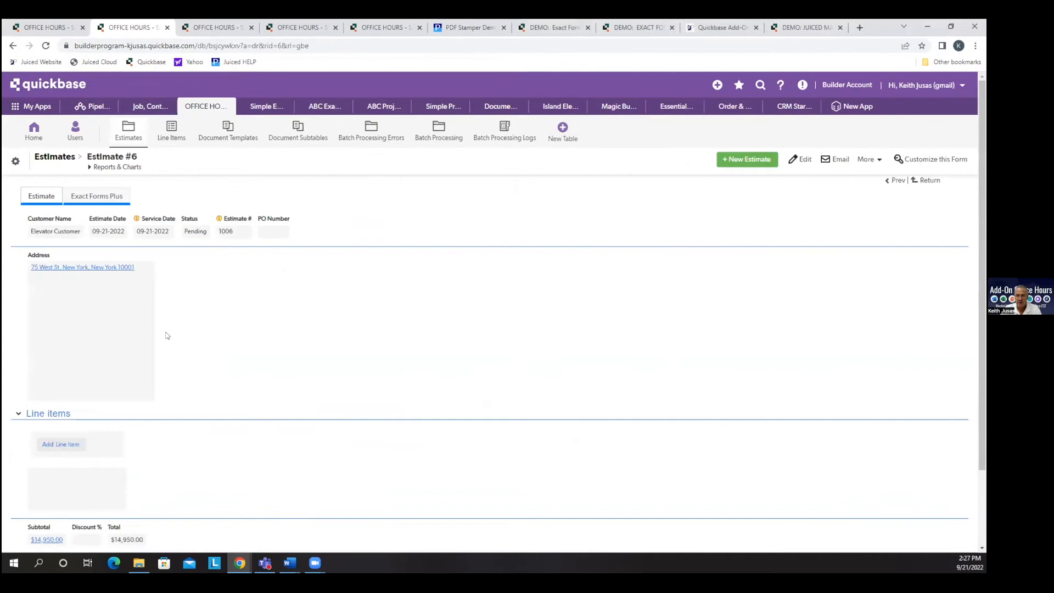
click(97, 196)
click(150, 287)
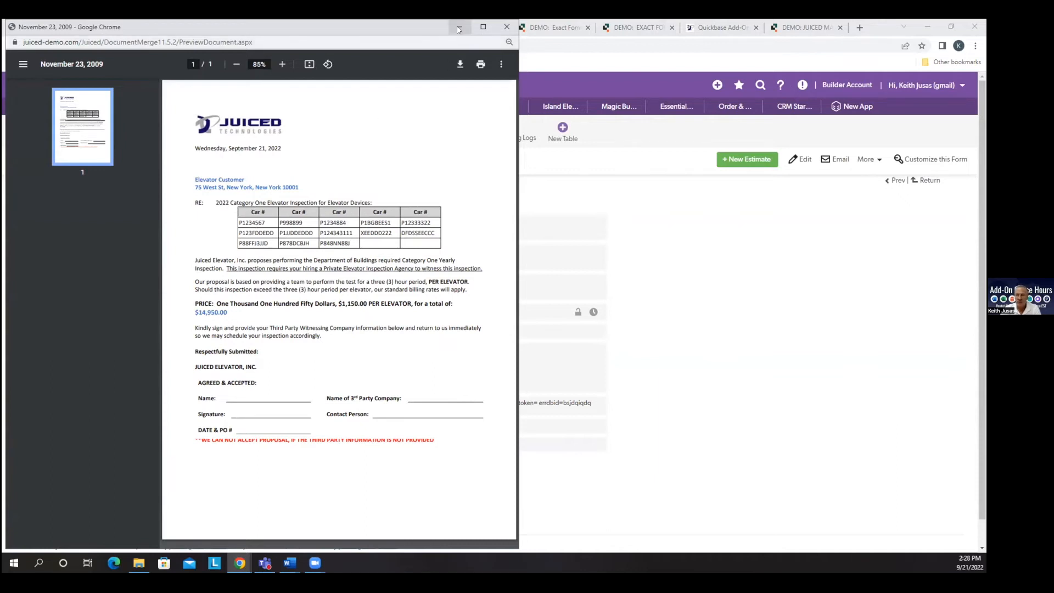
click(506, 27)
click(42, 196)
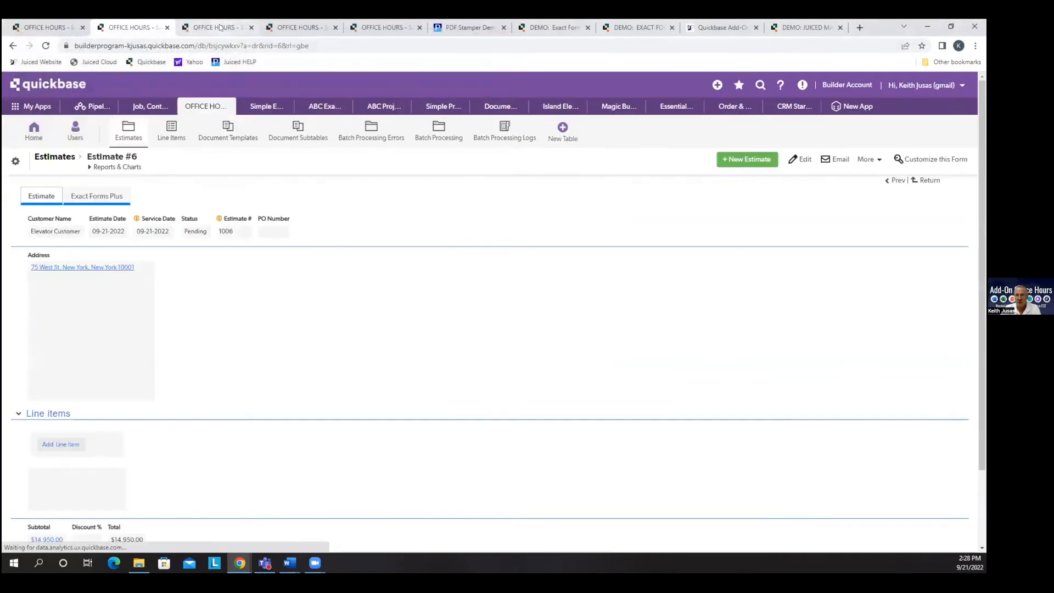
In the Elevator Car #s subtable configuration (BETA), turn off Display Column Headers and Display Table Border, save and close.
click(213, 28)
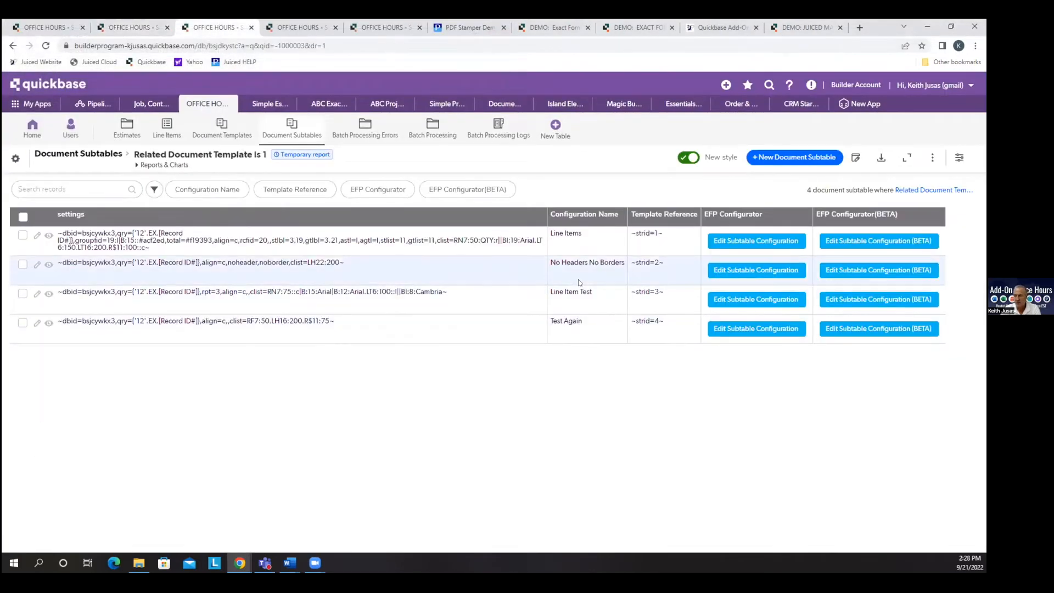
click(302, 138)
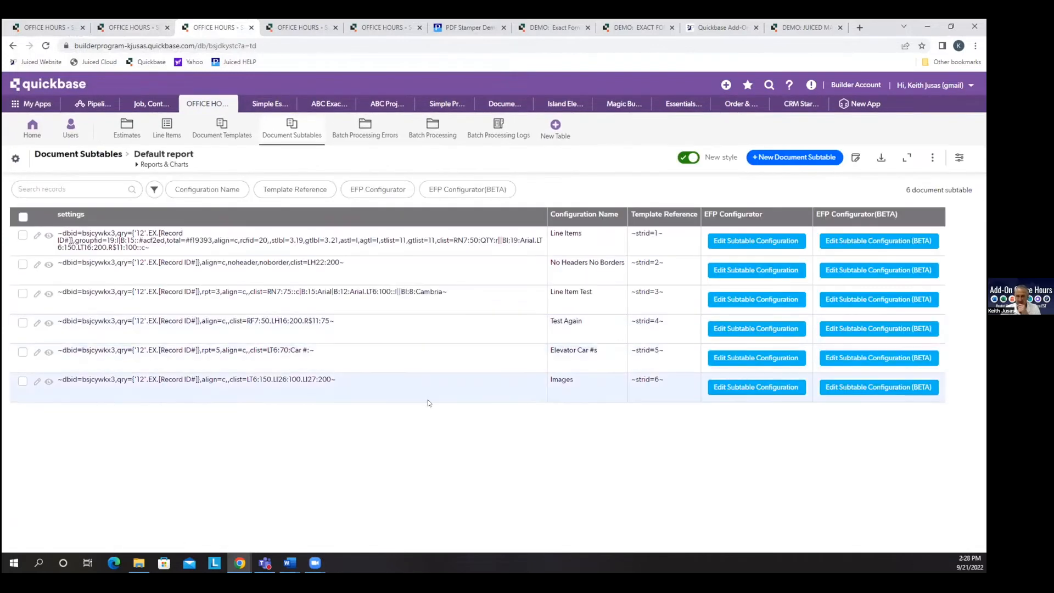
click(878, 357)
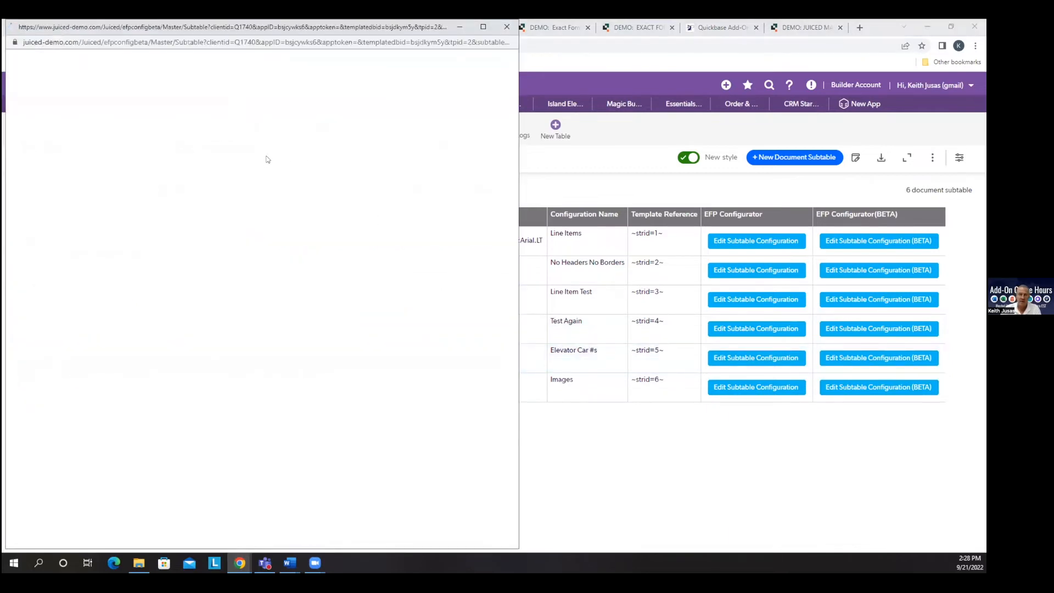
click(354, 92)
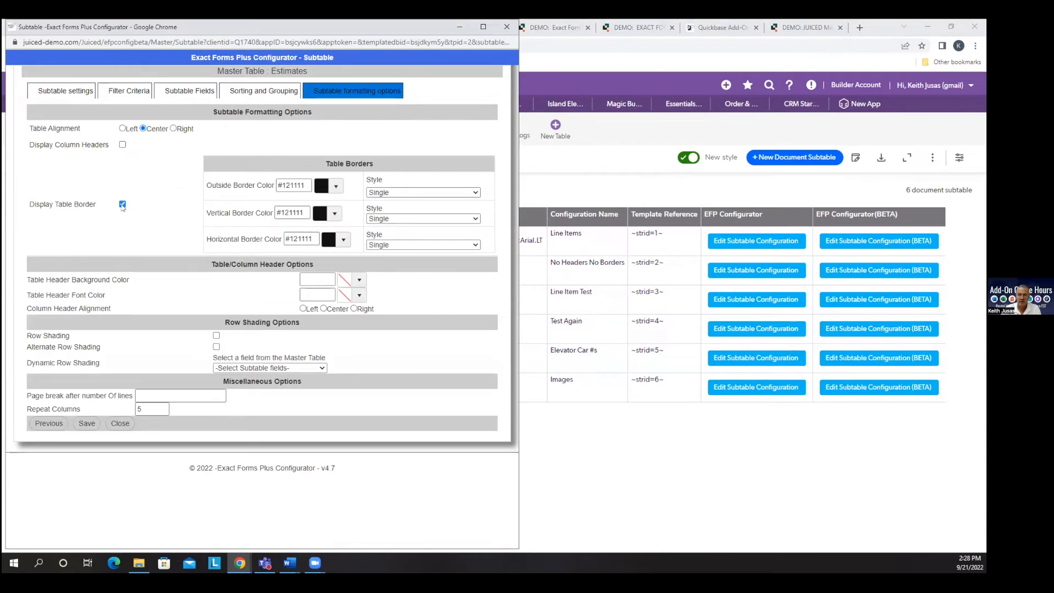
click(123, 204)
click(87, 337)
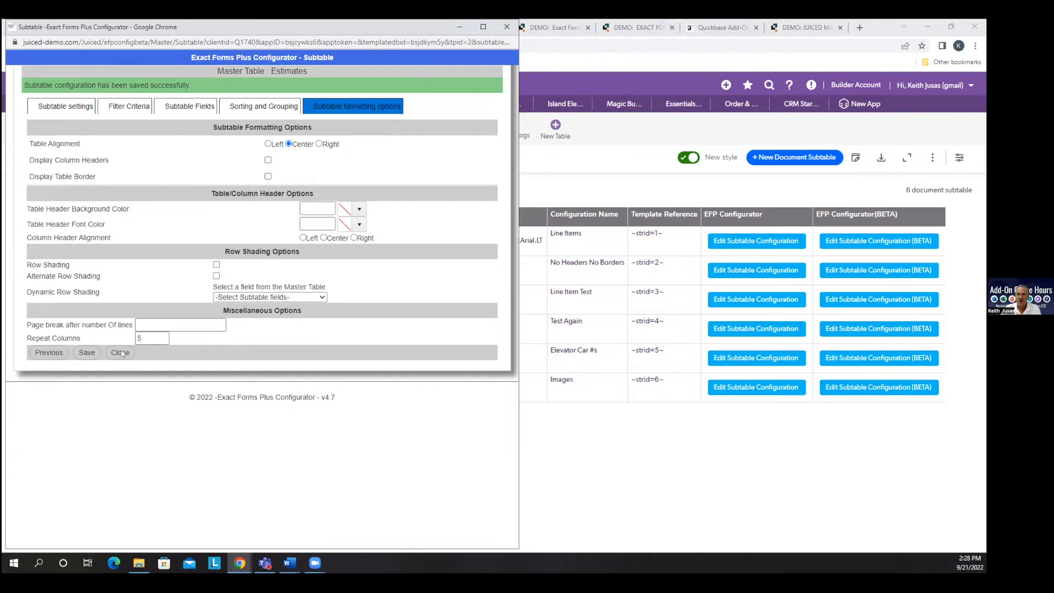
click(121, 352)
Generate the elevator proposal again from the estimate record to check the car numbers without headers or borders, and close it.
click(125, 27)
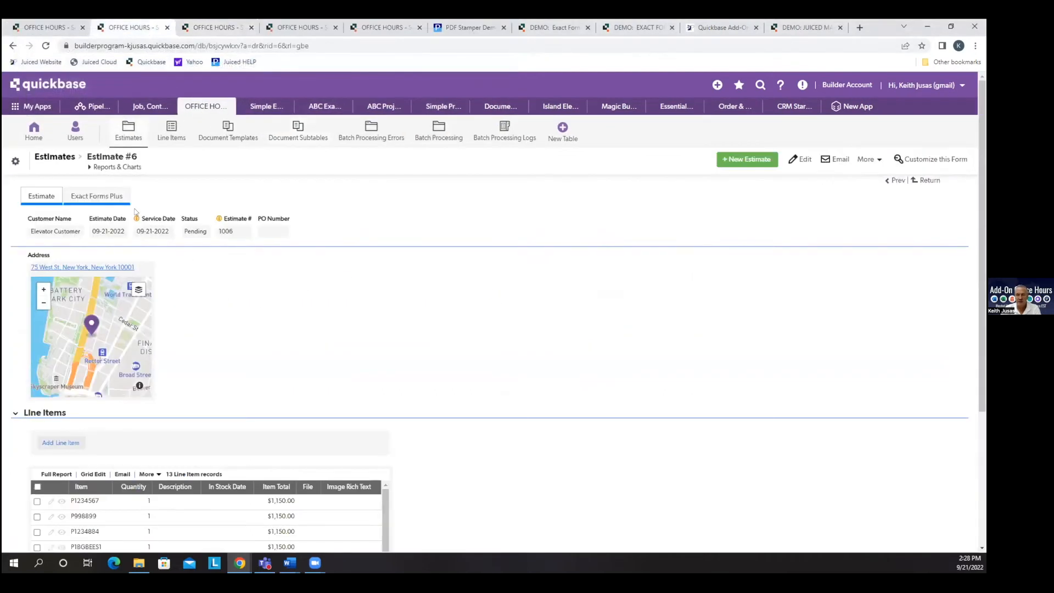
click(119, 200)
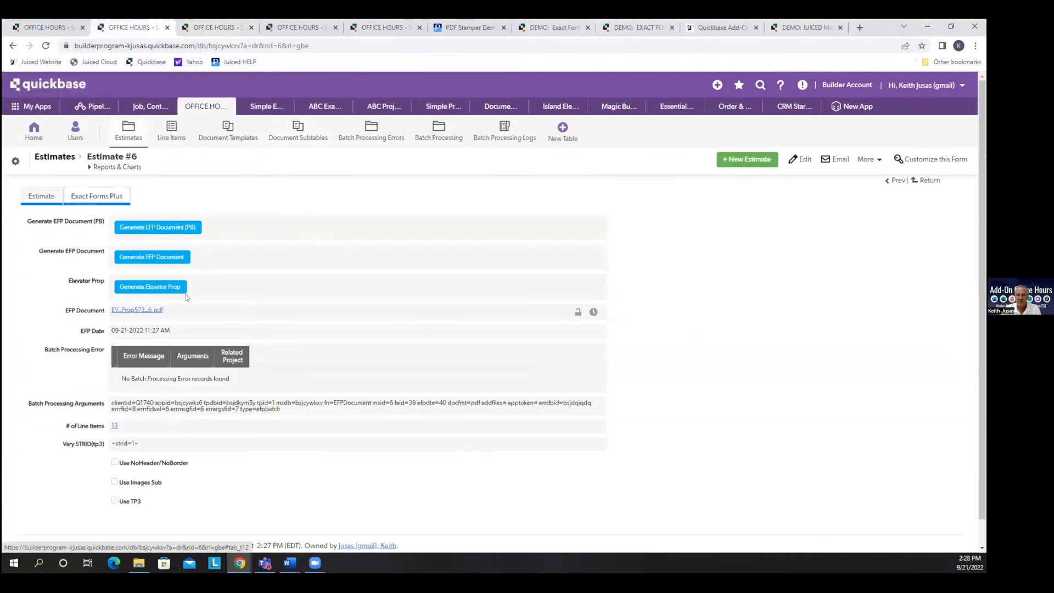
click(158, 290)
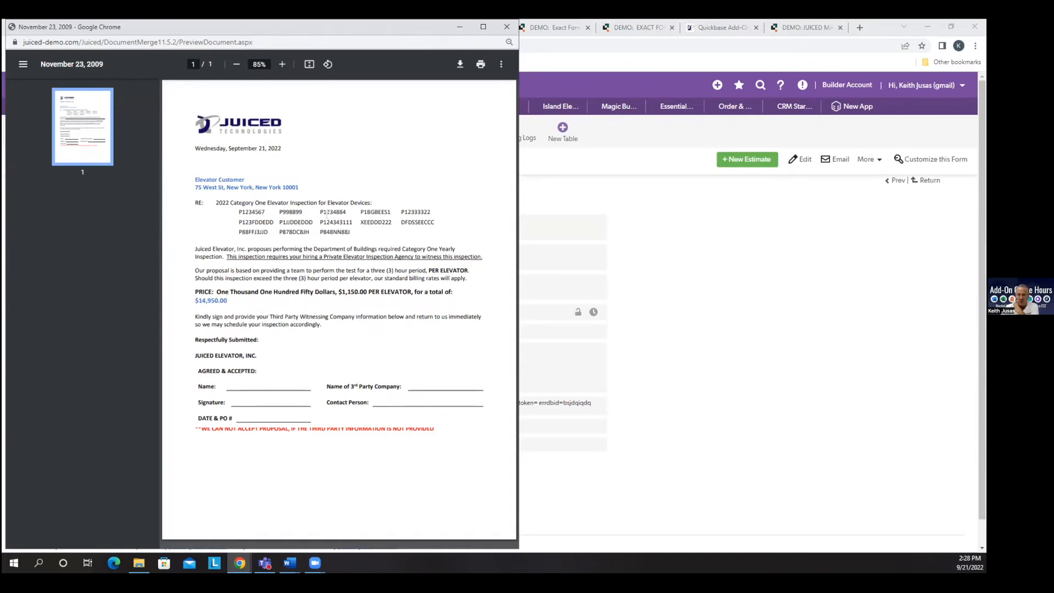
click(506, 27)
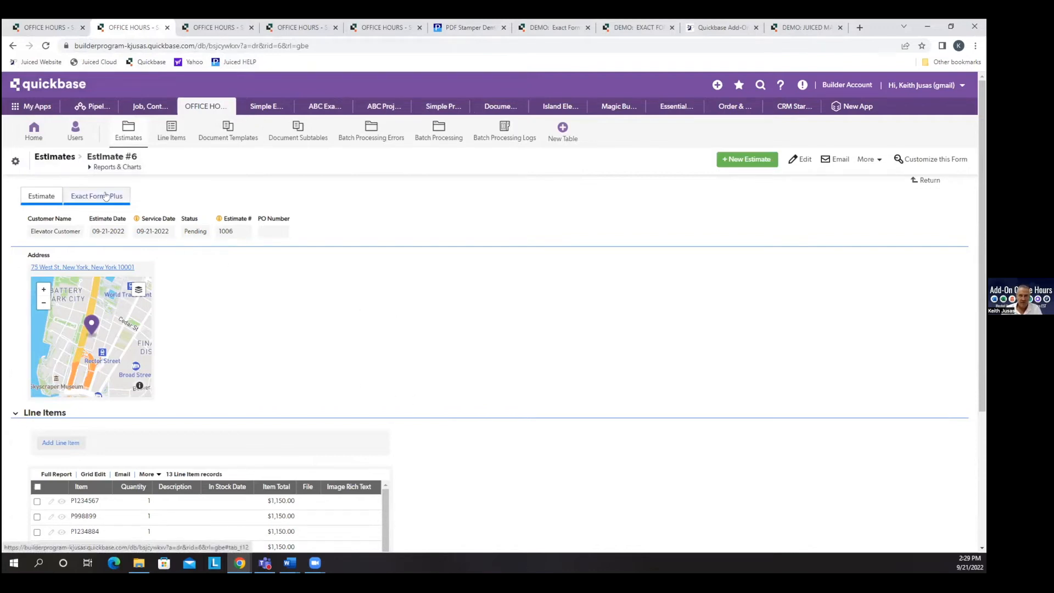
Look over the settings in the Document Subtables list and return to the Estimates list.
click(301, 135)
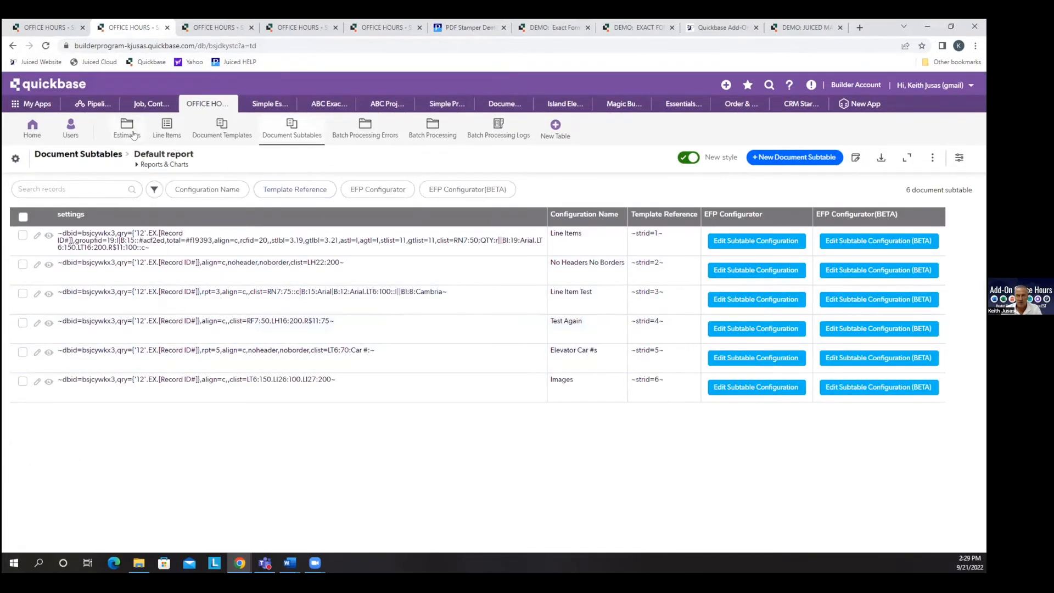
click(134, 132)
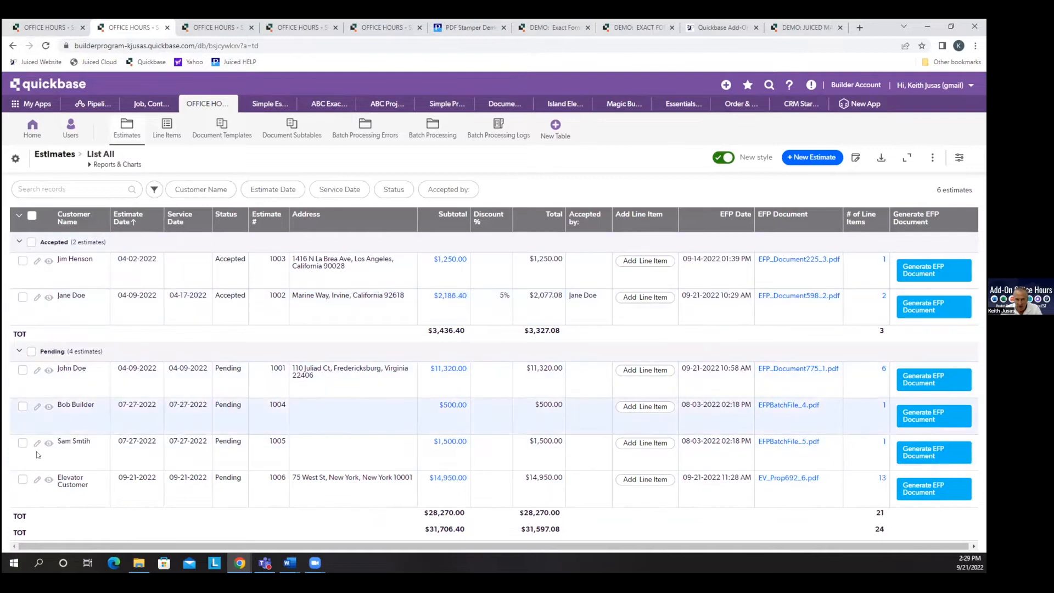
Open the first pending estimate and check the Vary STRID(tp3) field among its Exact Forms Plus fields.
click(49, 371)
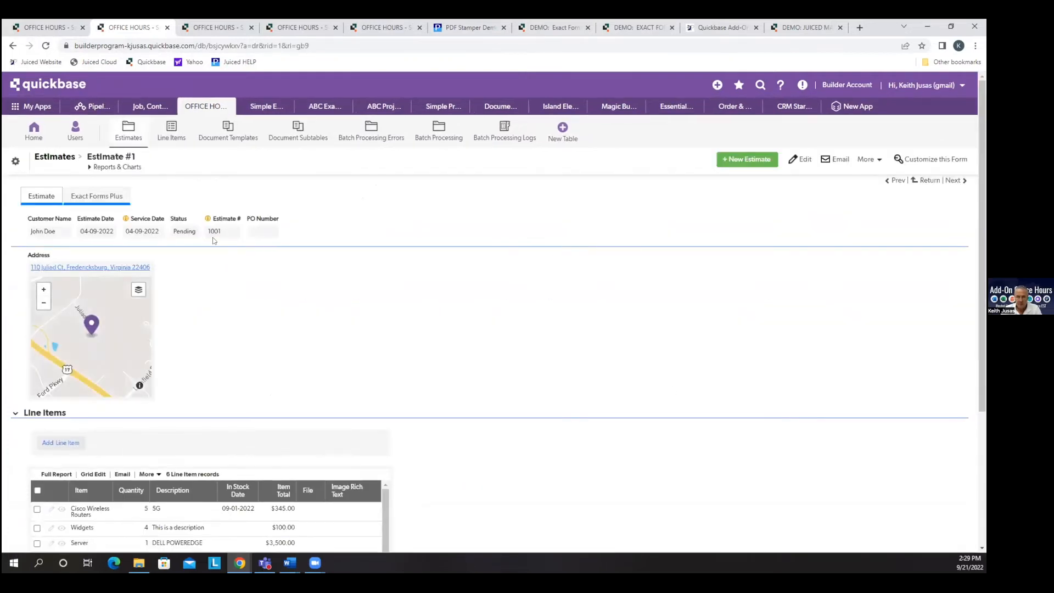
click(106, 198)
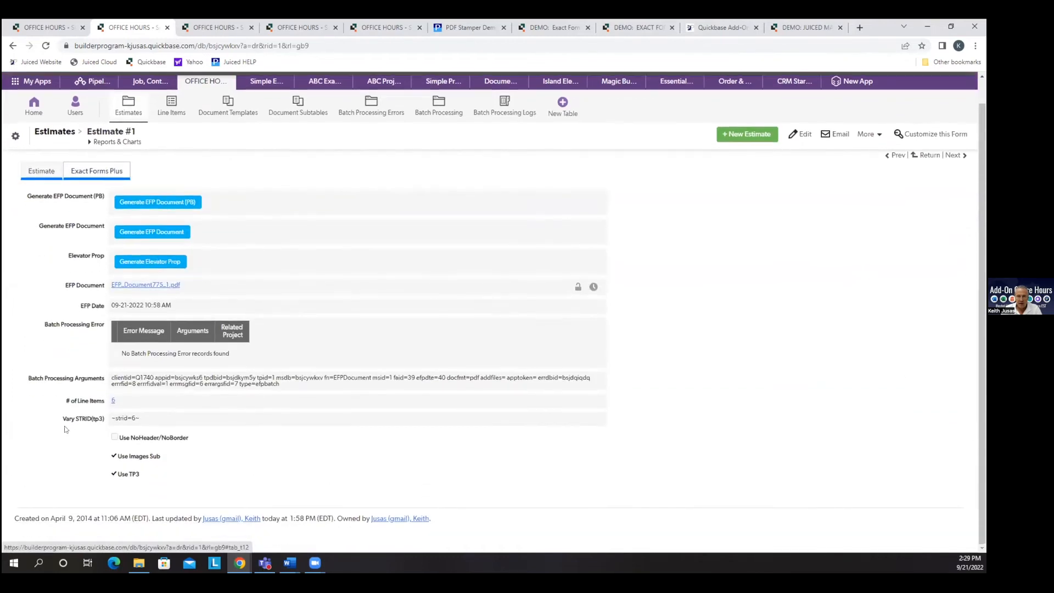
drag(60, 418, 99, 420)
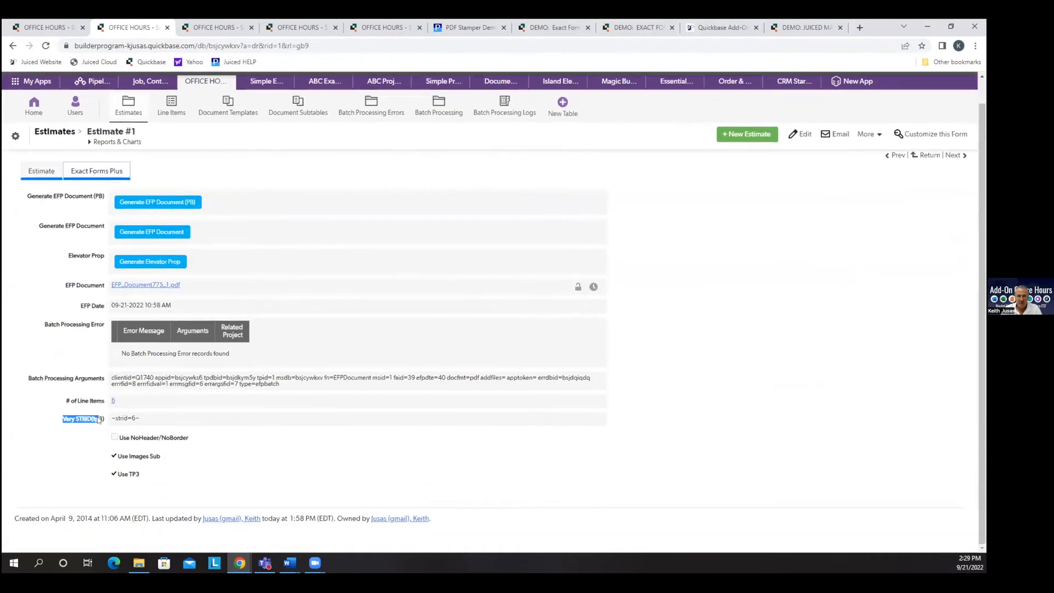
Switch to the Varying Subtable document in Word, try ~strid=1~ as the subtable placeholder, and put back ~46~.
key(alt+Tab)
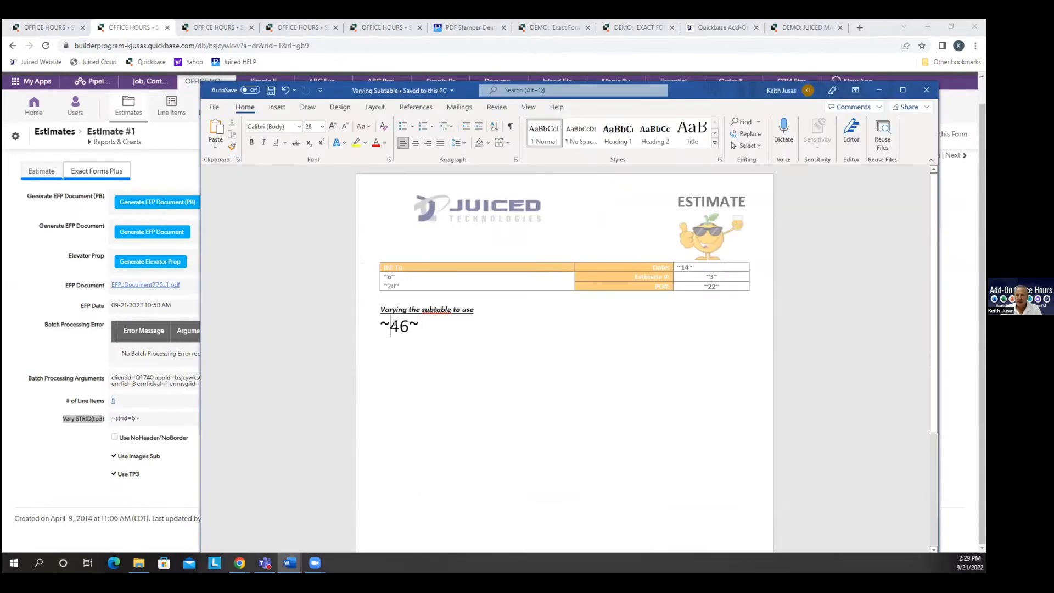
text(strid=1)
key(Delete)
key(Delete)
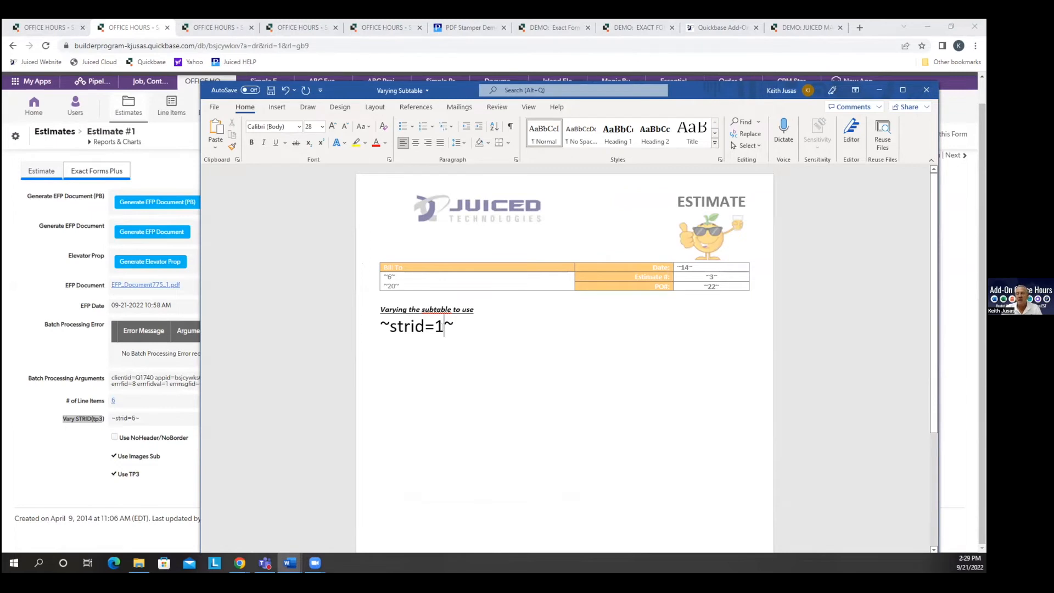
key(BackSpace)
key(BackSpace)
key(BackSpace)
key(BackSpace)
key(BackSpace)
key(BackSpace)
key(BackSpace)
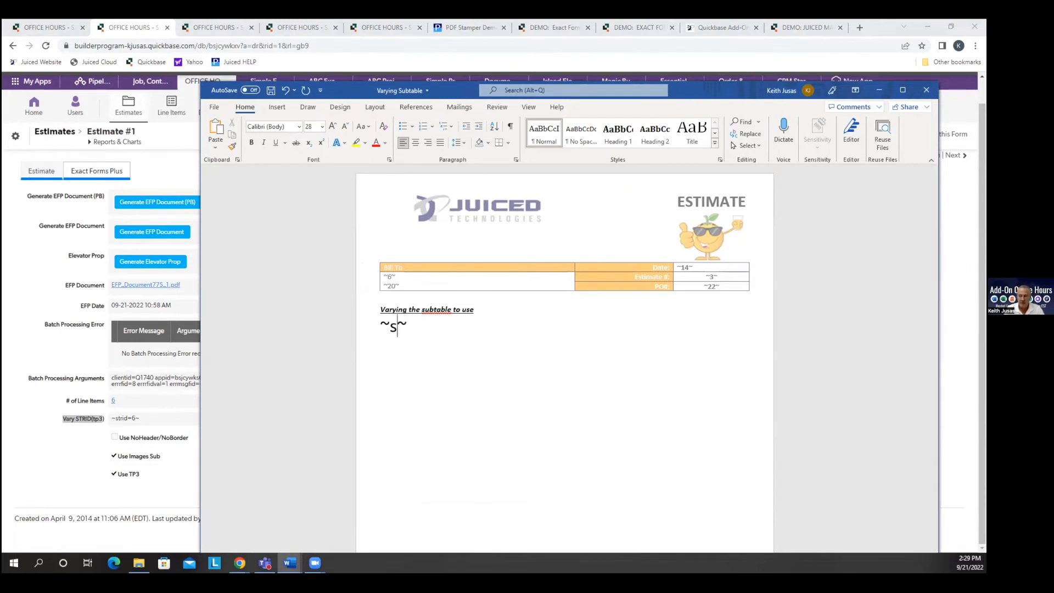
text(46)
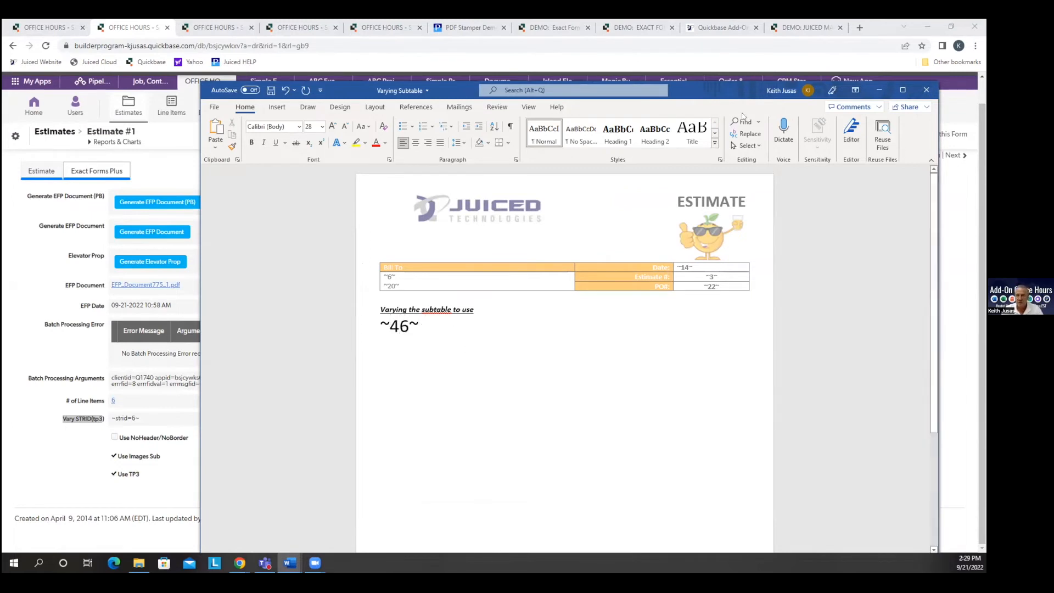
drag(332, 98, 2, 165)
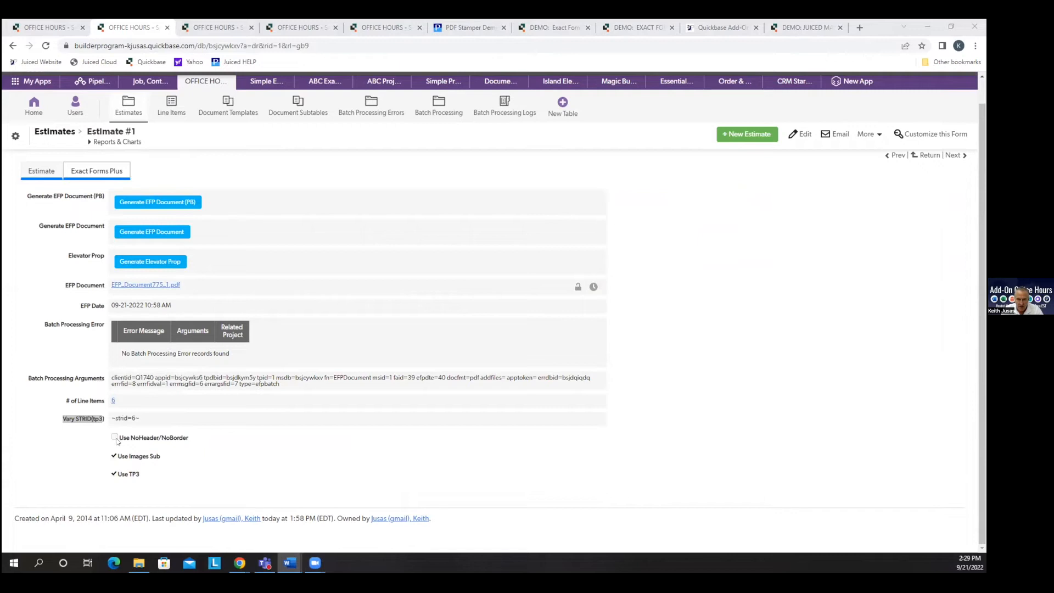
Edit the estimate to try the Use NoHeader/NoBorder option, and look up the field ID of Vary STRID(tp3).
click(801, 135)
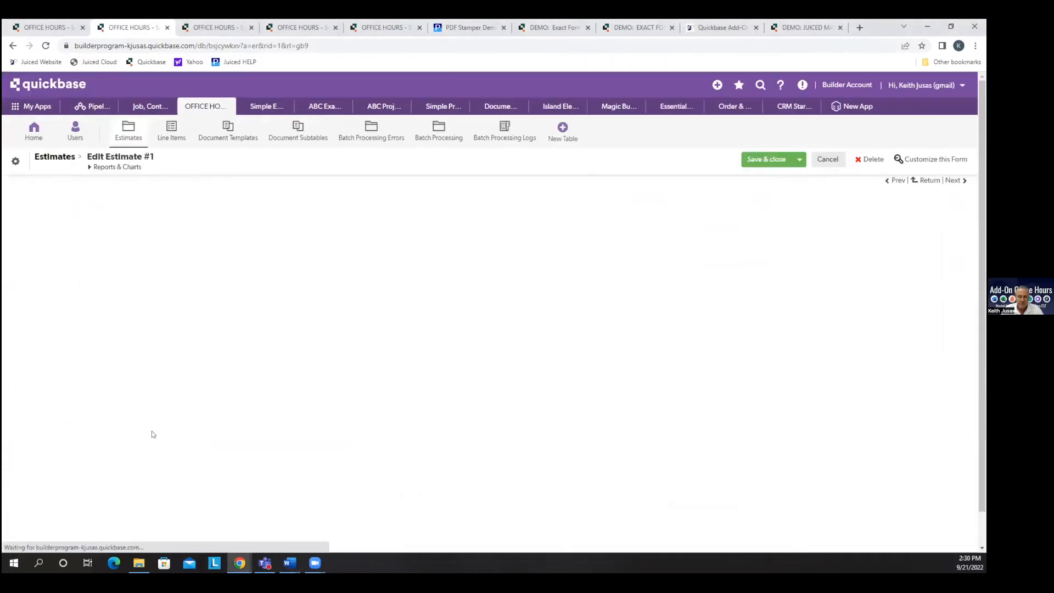
click(119, 468)
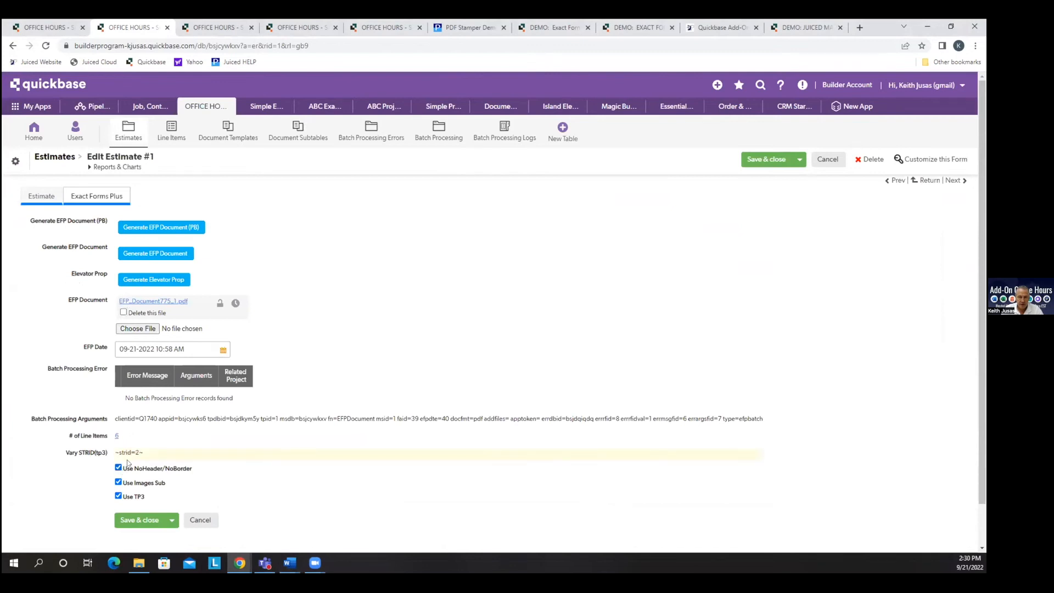
drag(146, 458, 118, 453)
right_click(102, 458)
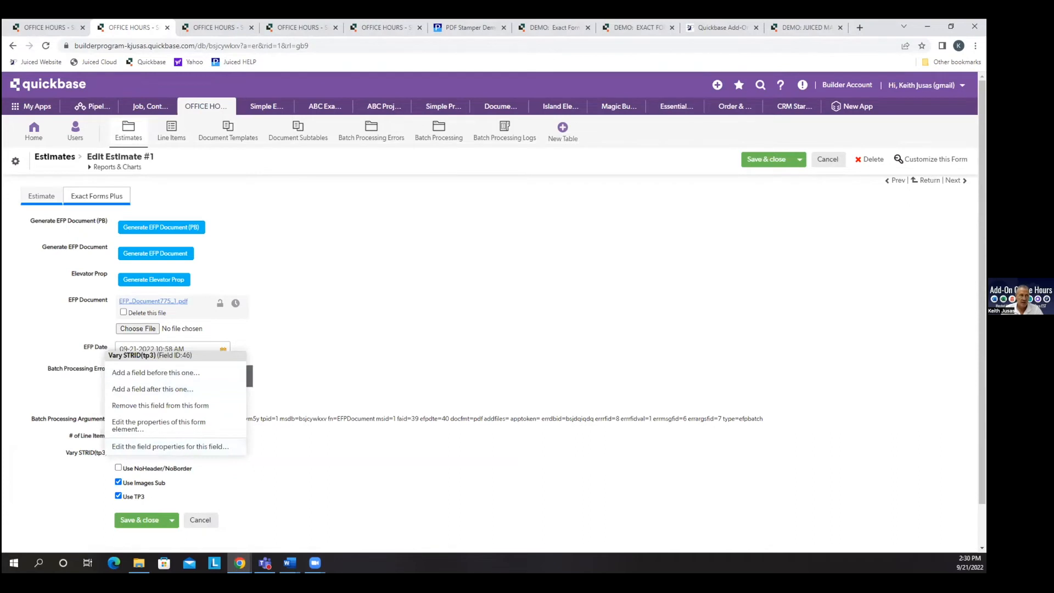
In the Varying Subtable Word document, set the ~46~ placeholder's font size to 11, save, and return to Quickbase.
key(alt+Tab)
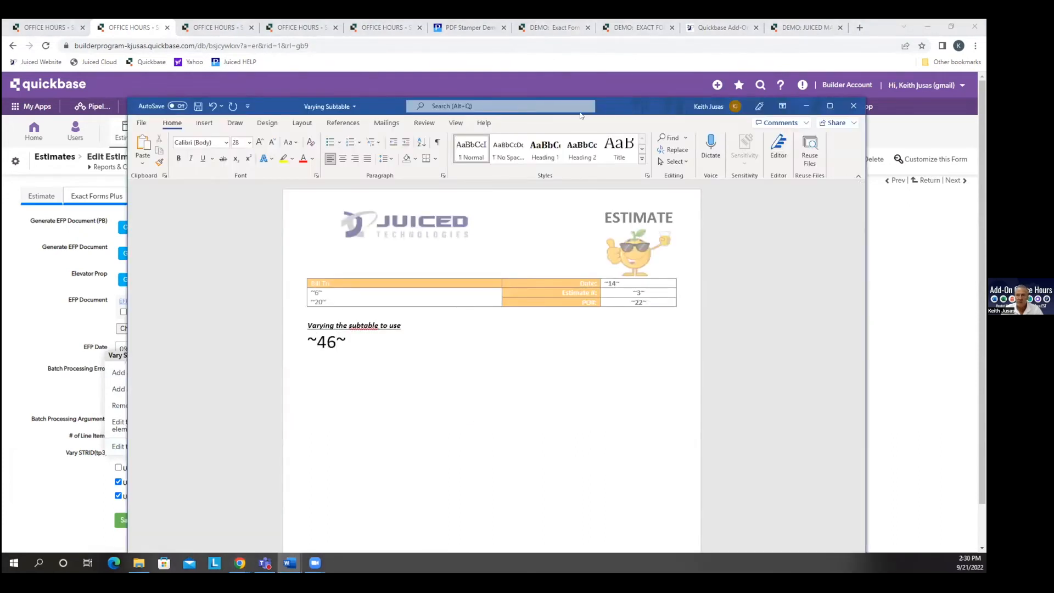
key(alt+Tab)
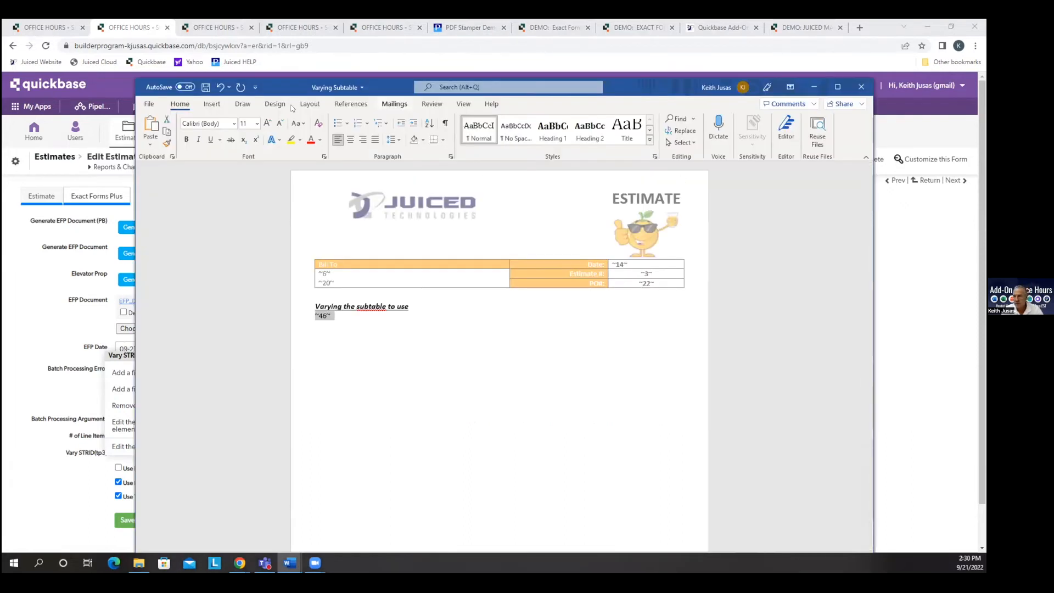
click(204, 88)
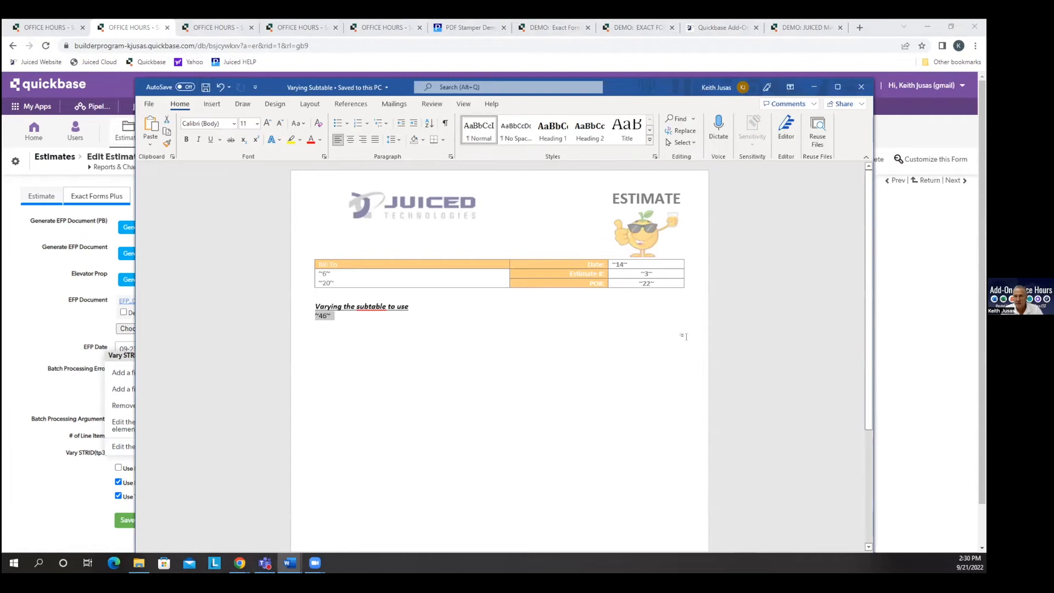
click(494, 297)
click(36, 279)
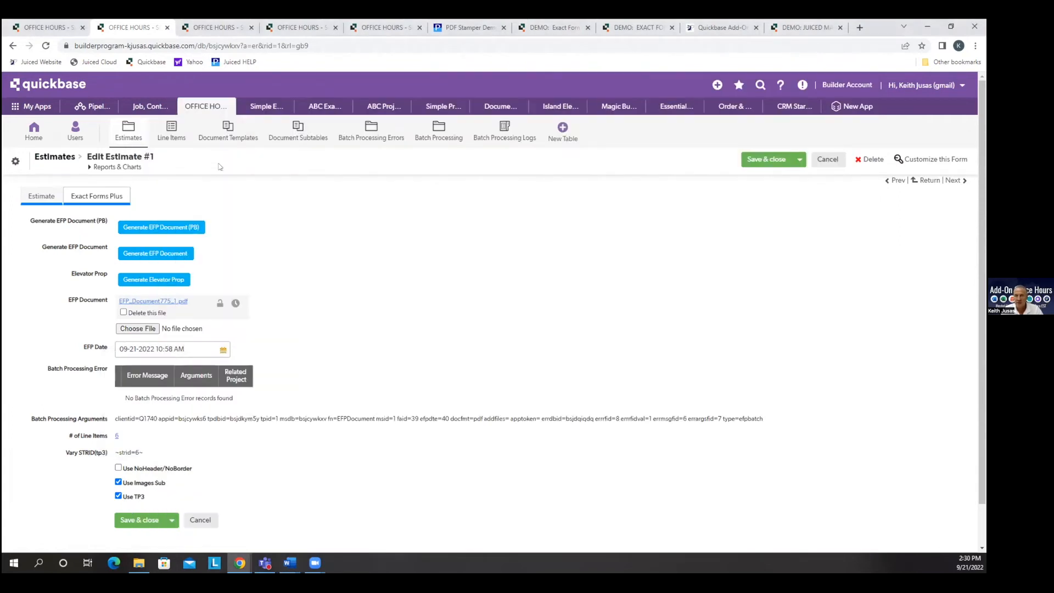
Upload the updated Varying Subtable Word file to the Varying Subtable document template record and save the record.
click(227, 132)
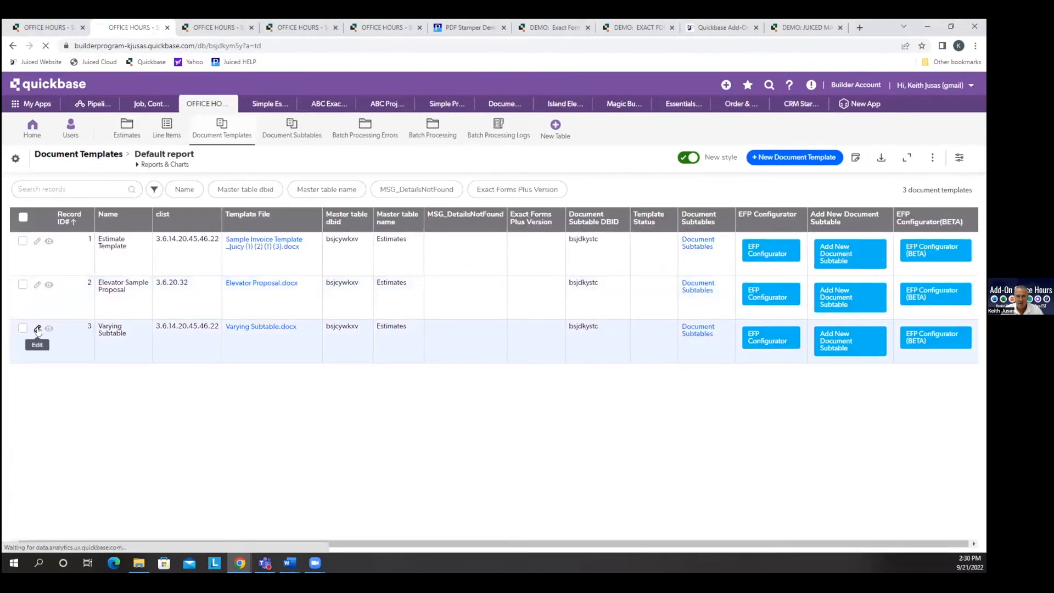
click(36, 328)
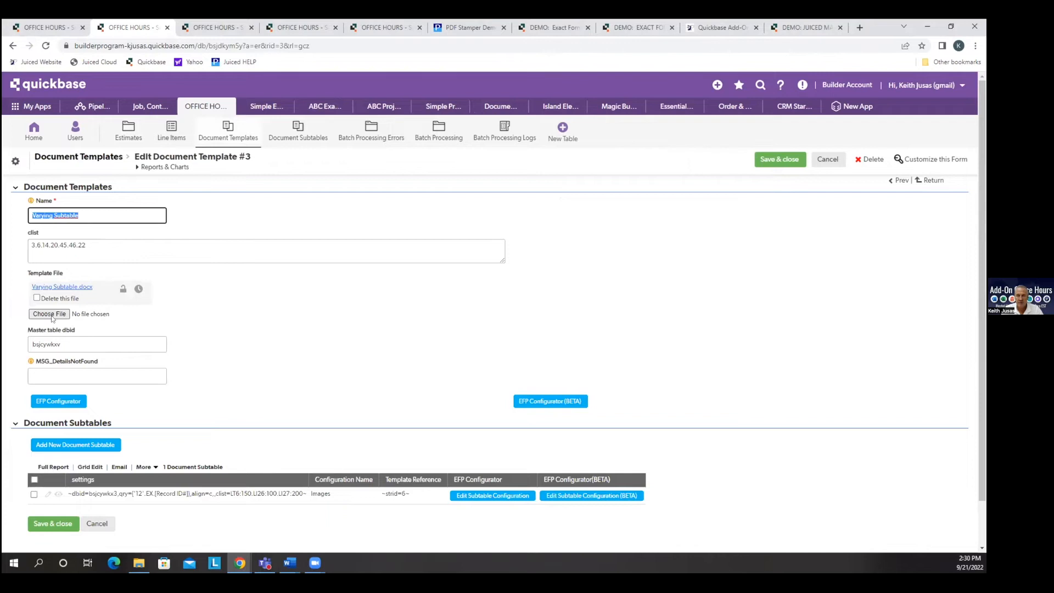
click(49, 314)
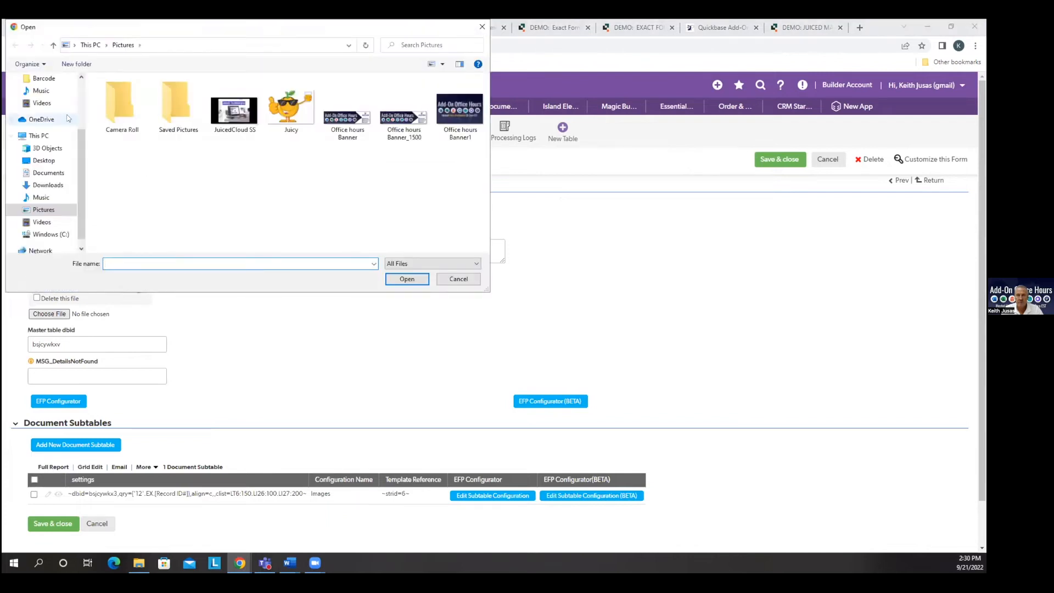
click(48, 111)
double_click(131, 109)
click(770, 160)
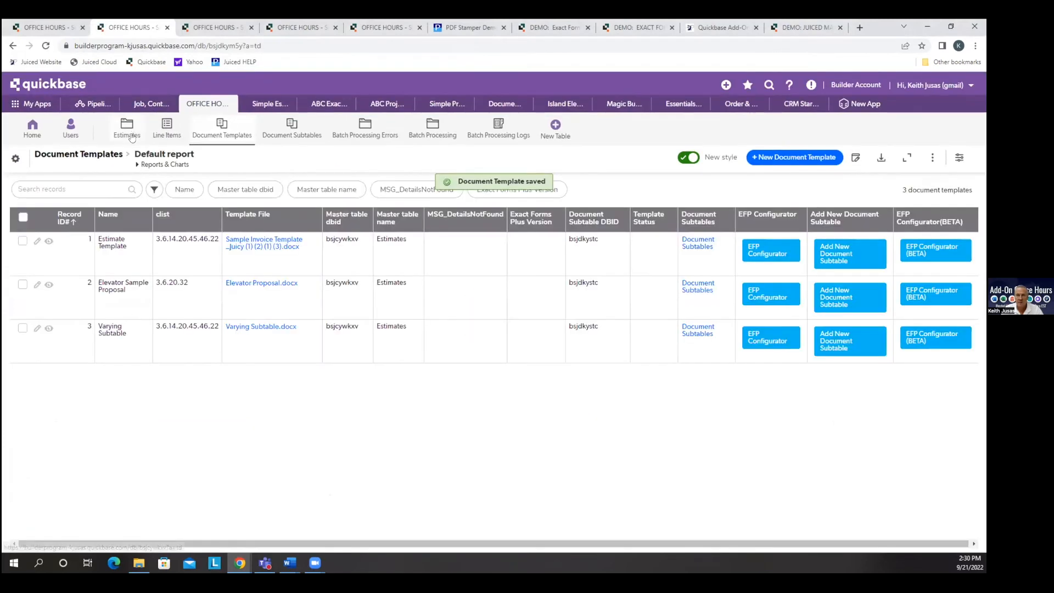
Turn off Use TP3 in the Exact Forms Plus settings of the first pending estimate and save it.
click(132, 130)
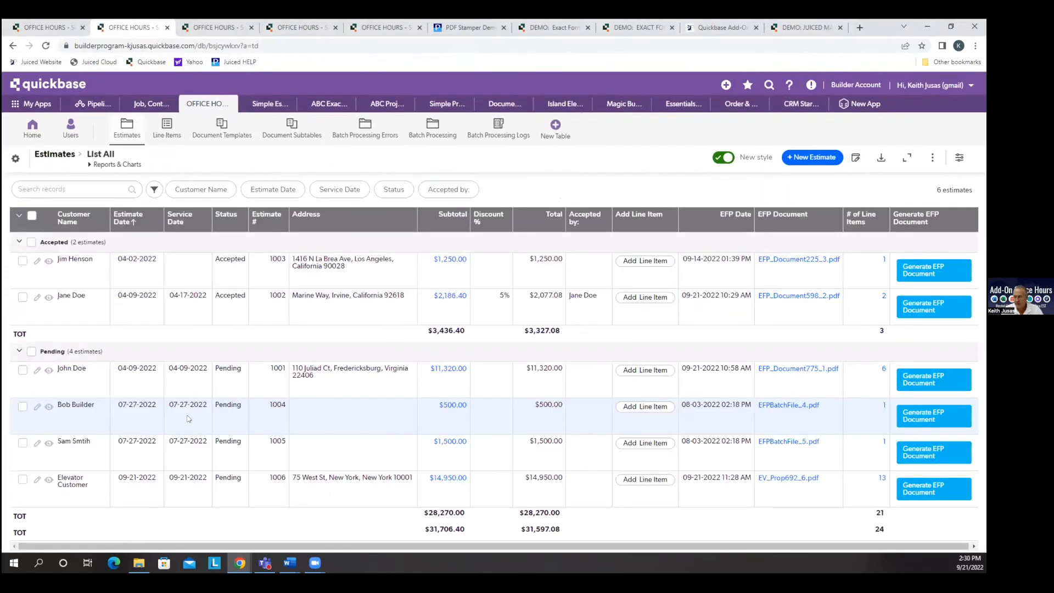
click(48, 371)
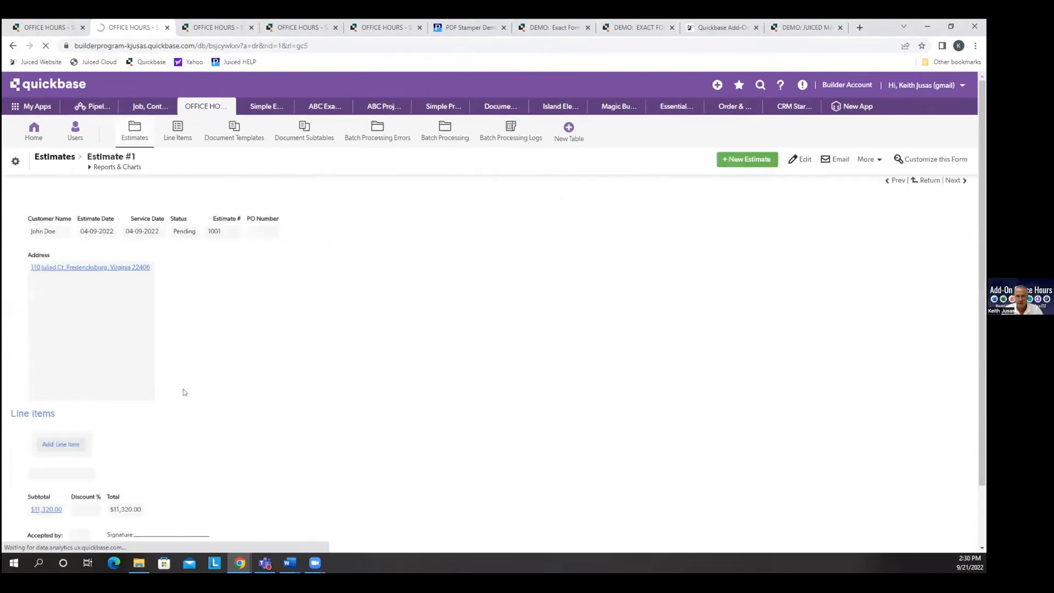
scroll(348, 216, down, 2)
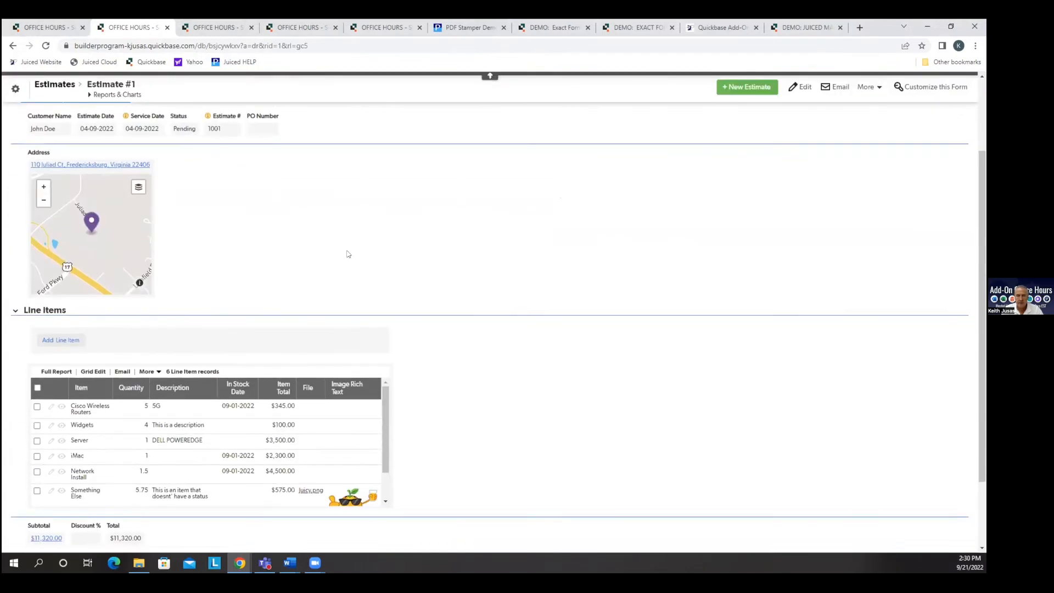
scroll(348, 252, up, 2)
click(97, 196)
scroll(494, 406, down, 1)
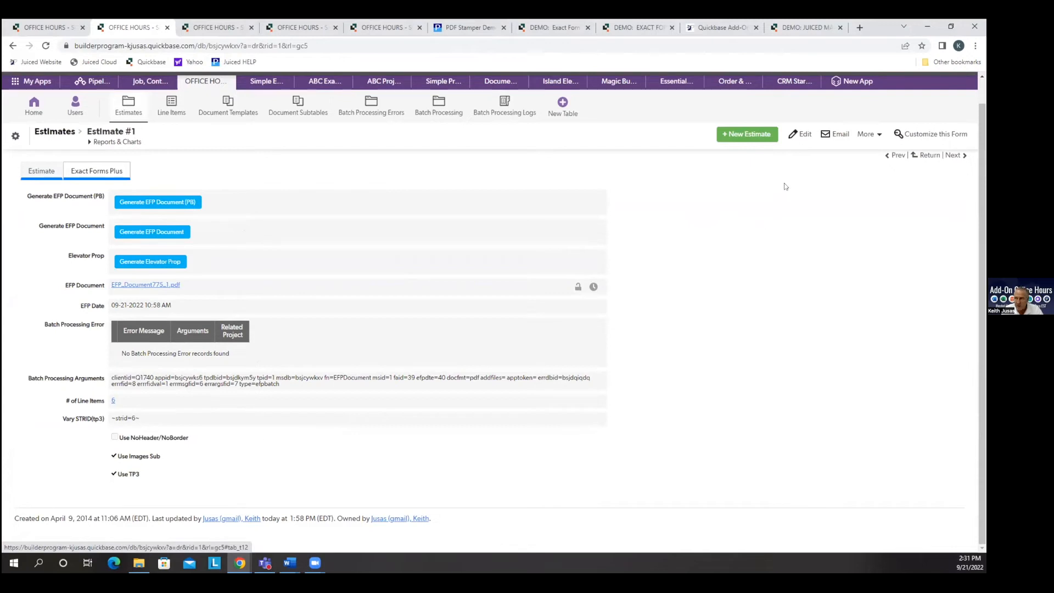
click(800, 134)
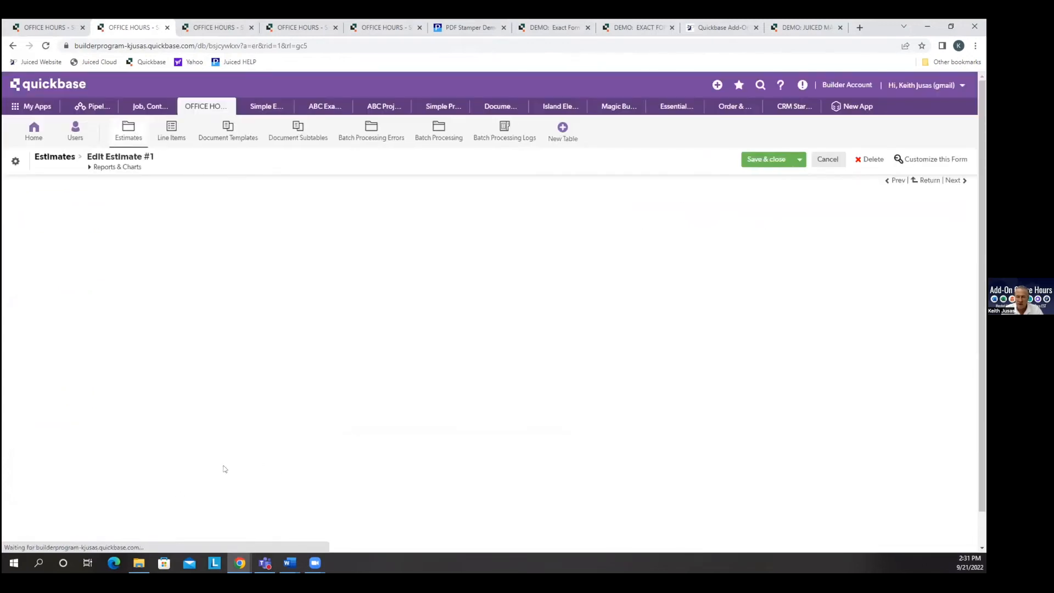
click(118, 496)
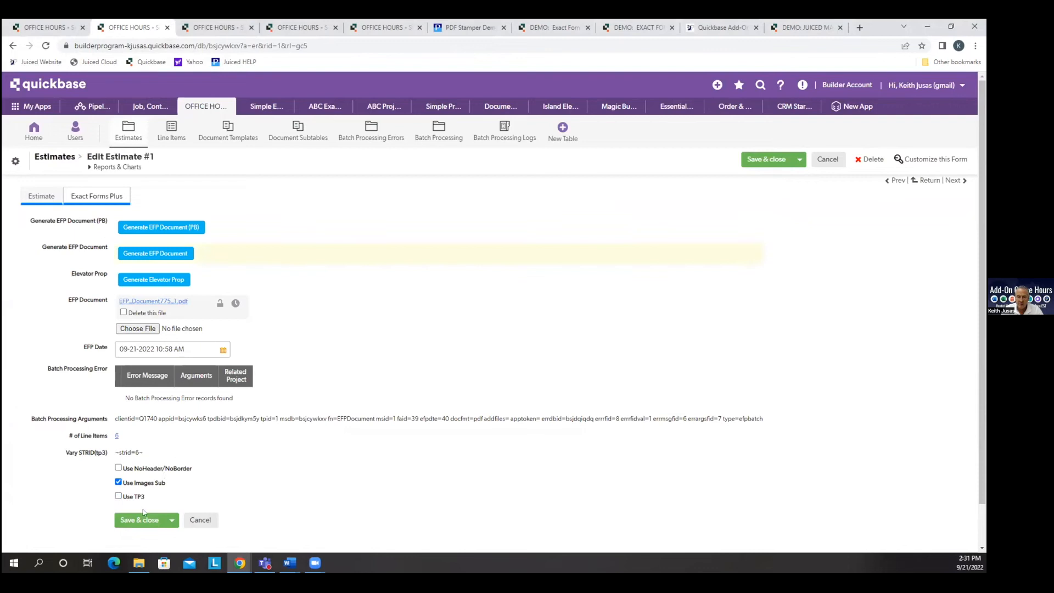
click(144, 518)
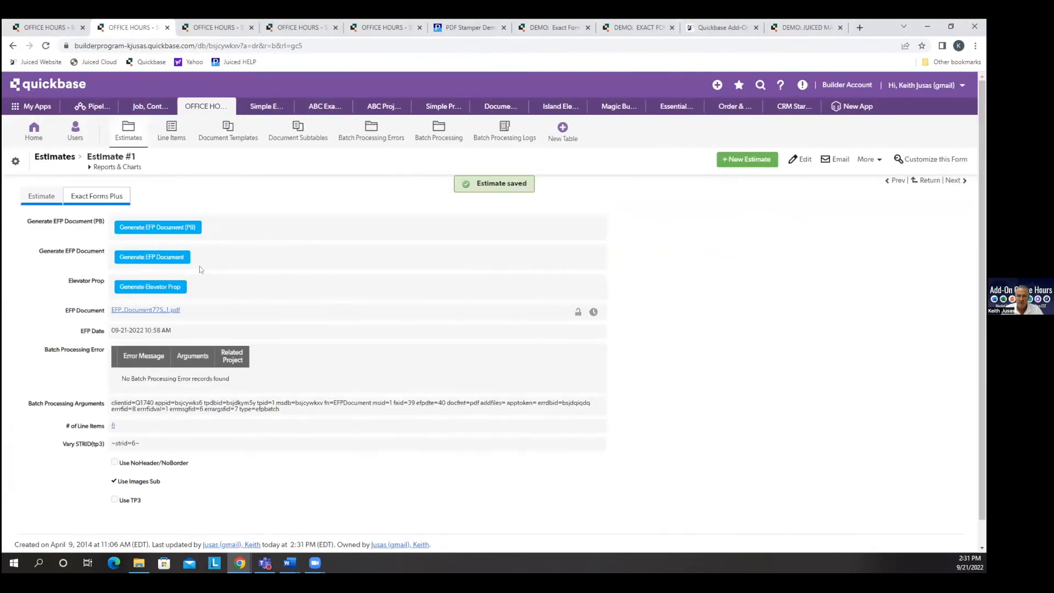
Generate the EFP document from the estimate, close its preview and go to the Document Templates list.
click(177, 259)
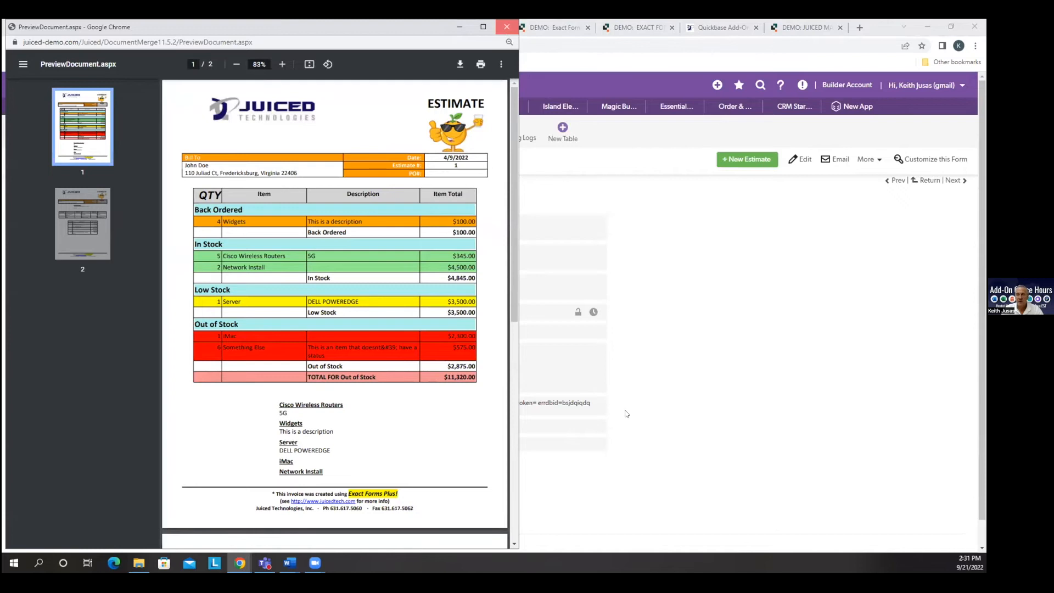
click(506, 28)
click(240, 137)
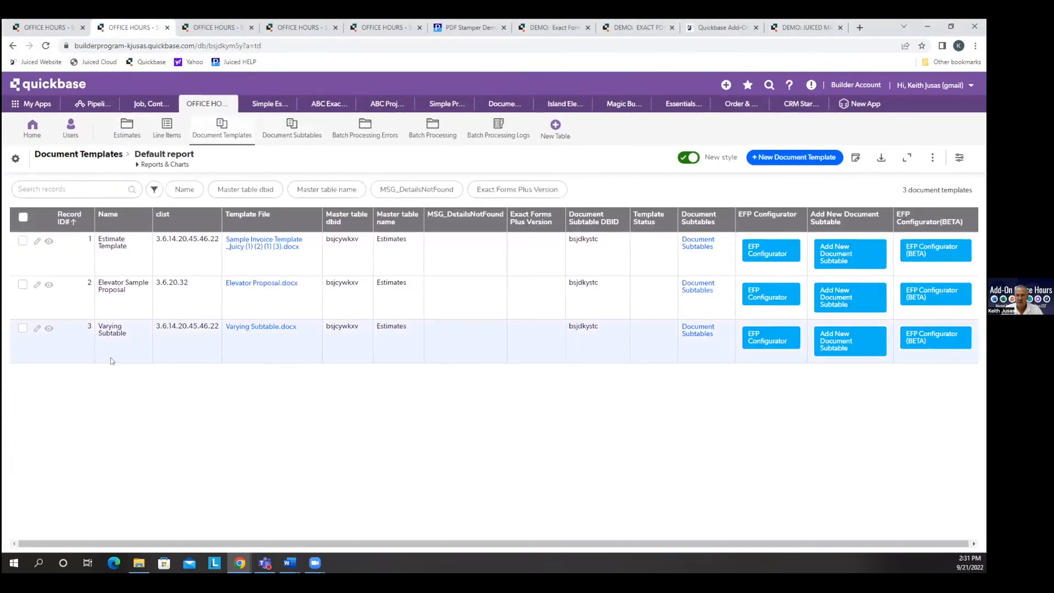
Turn on Use TP3 for the Elevator Customer estimate, which is open in another browser tab, and save it.
click(40, 29)
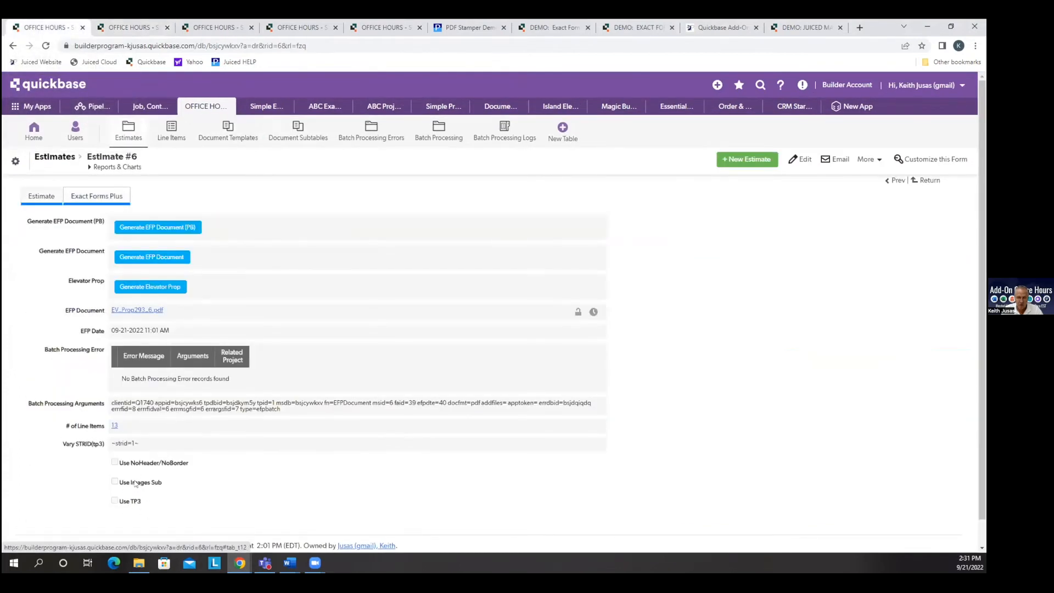
click(799, 159)
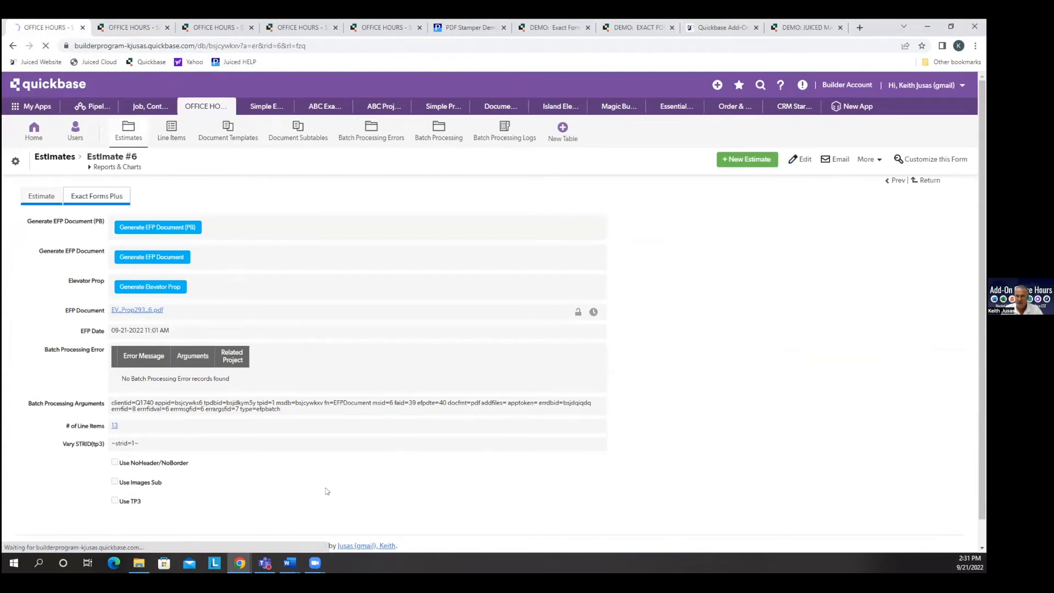
click(118, 496)
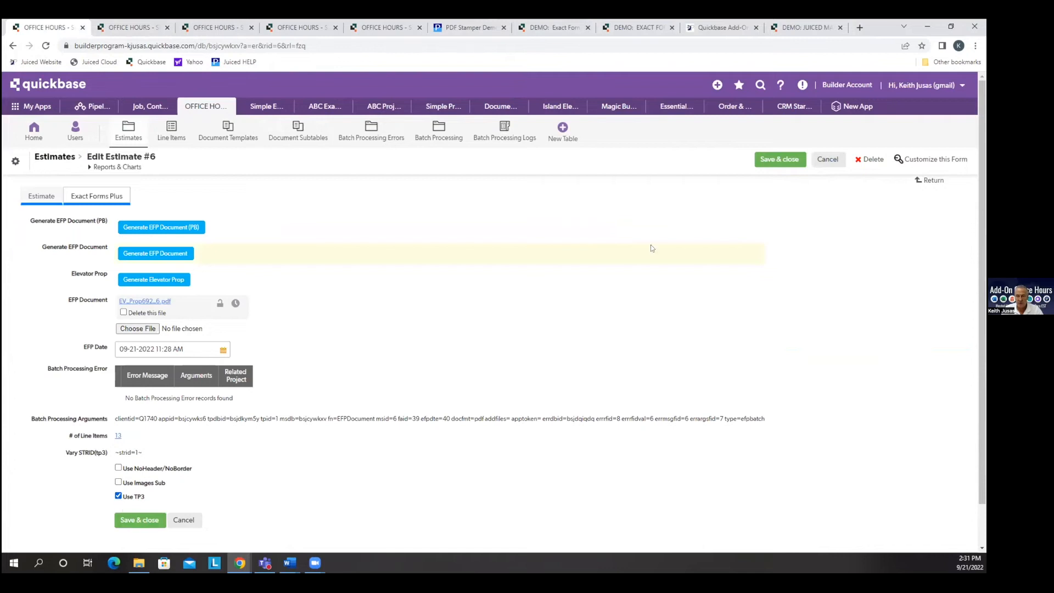
click(774, 160)
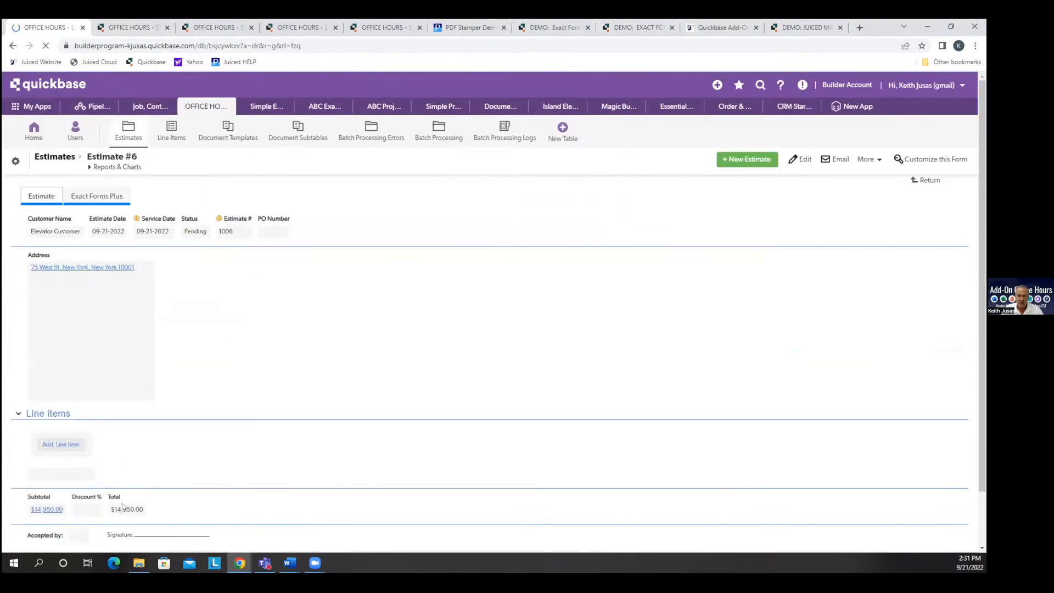
Generate the EFP document for the Elevator Customer estimate and move its preview aside to compare with the record.
click(122, 196)
click(151, 256)
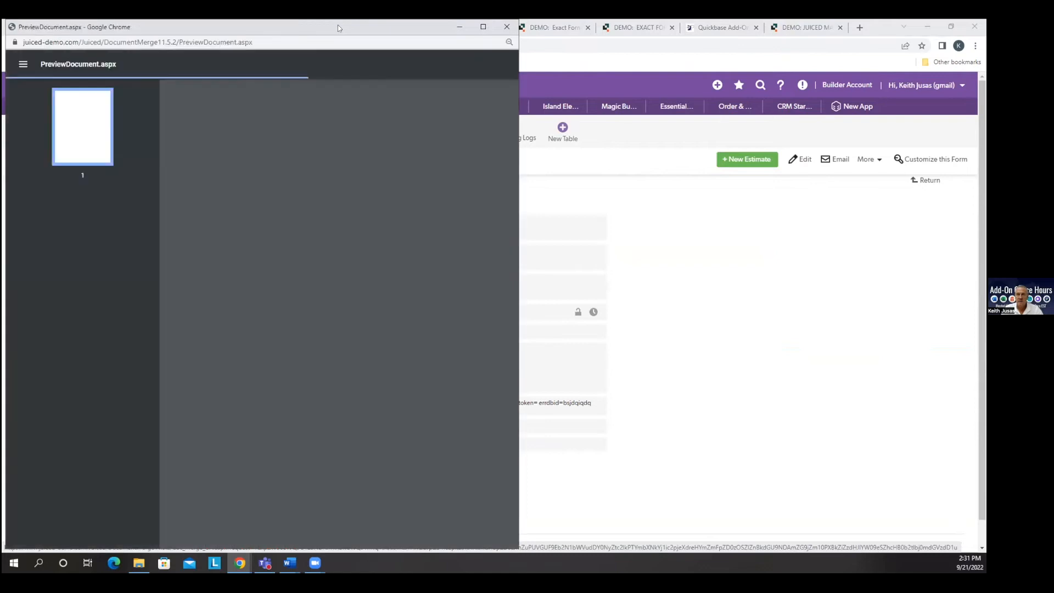
drag(464, 159, 433, 157)
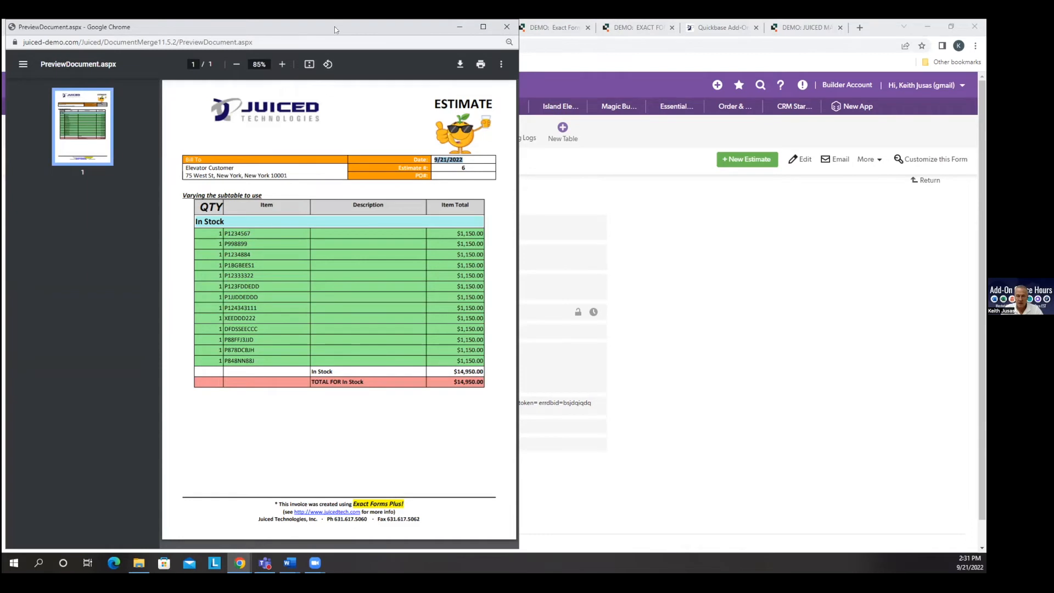
drag(334, 26, 478, 38)
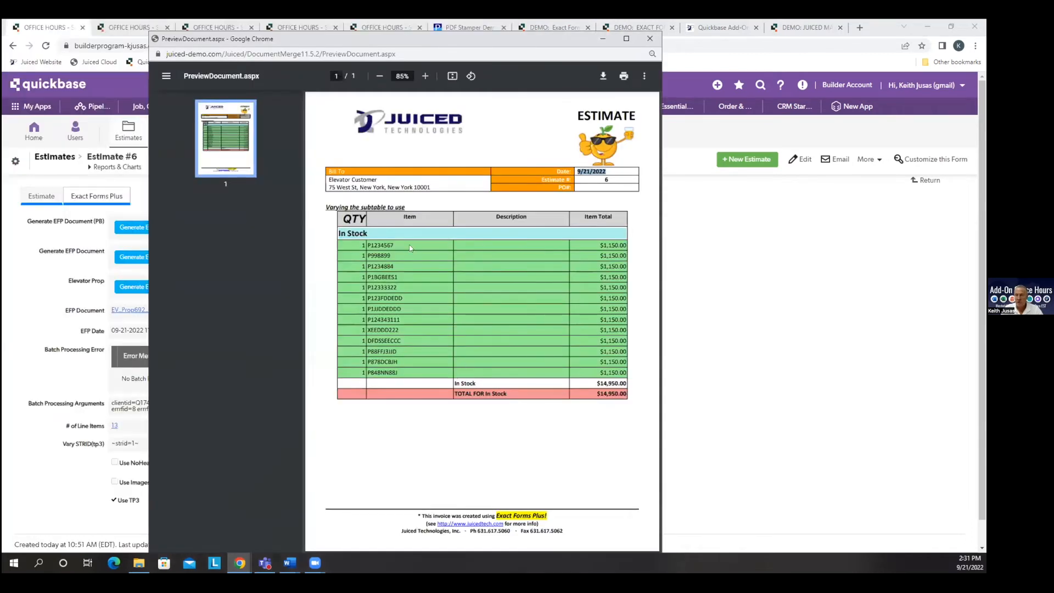
Close the document preview, turn on Use NoHeader/NoBorder for the Elevator Customer estimate and save it.
drag(331, 44, 411, 86)
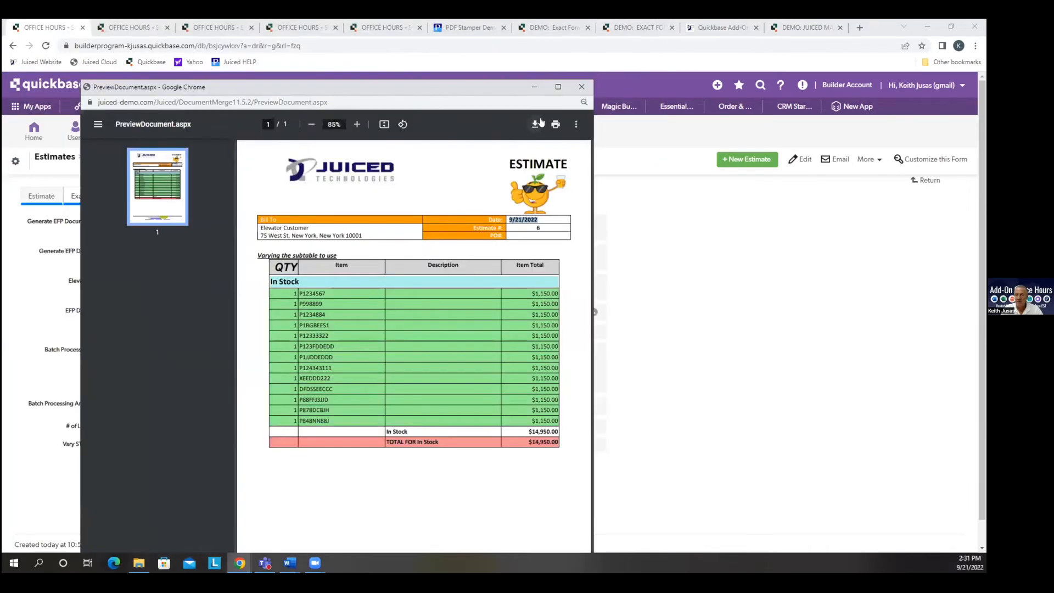
click(583, 87)
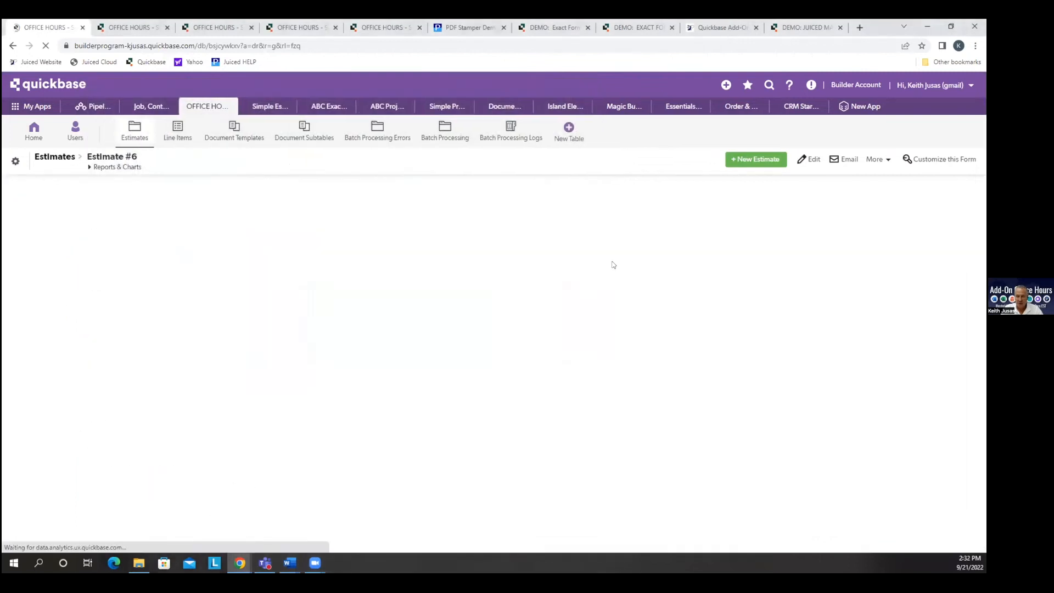
click(801, 162)
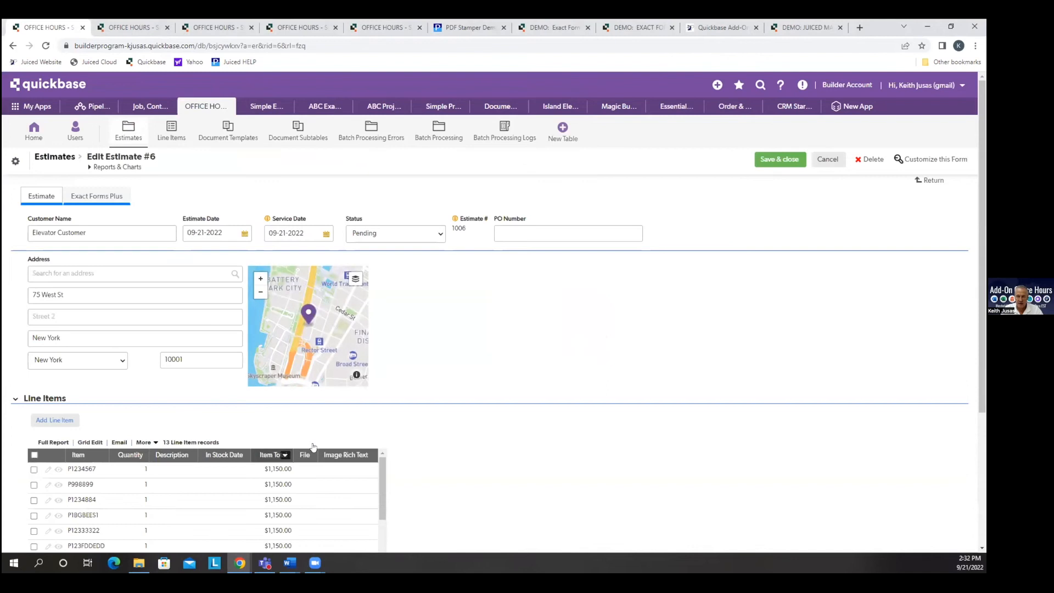
click(67, 199)
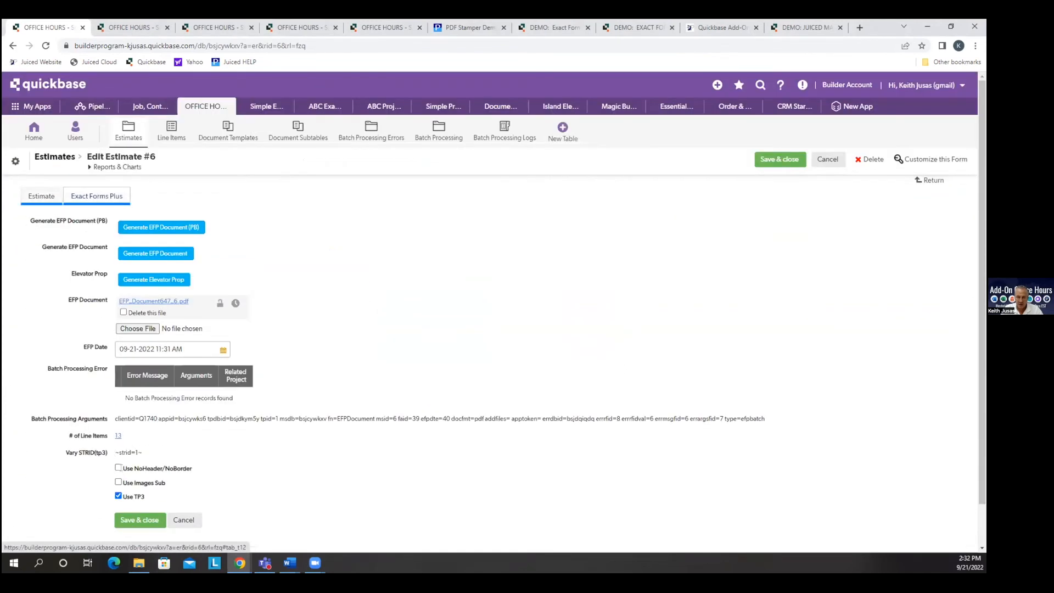
click(118, 469)
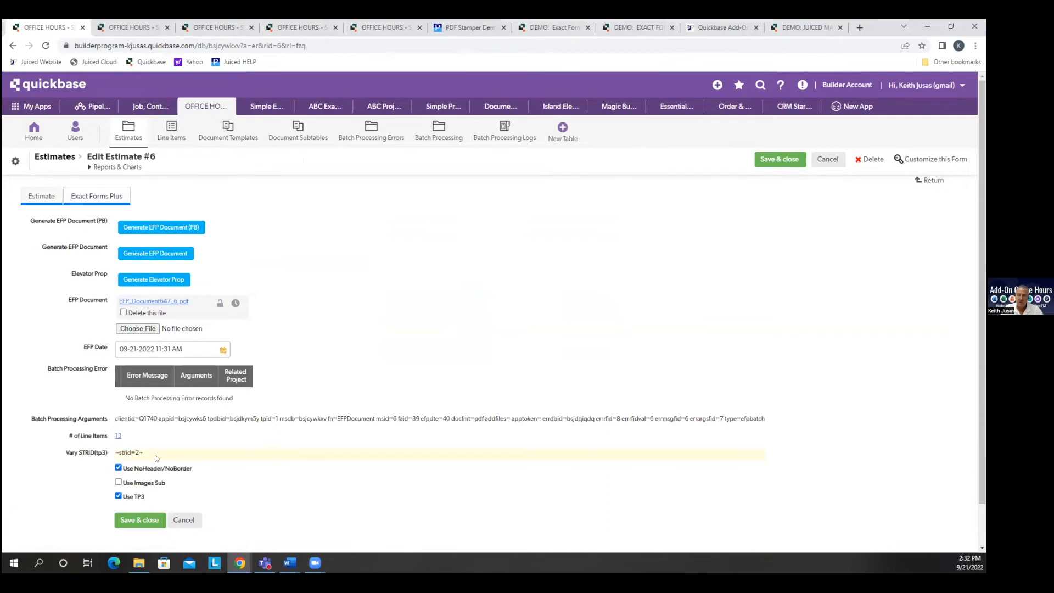
click(788, 157)
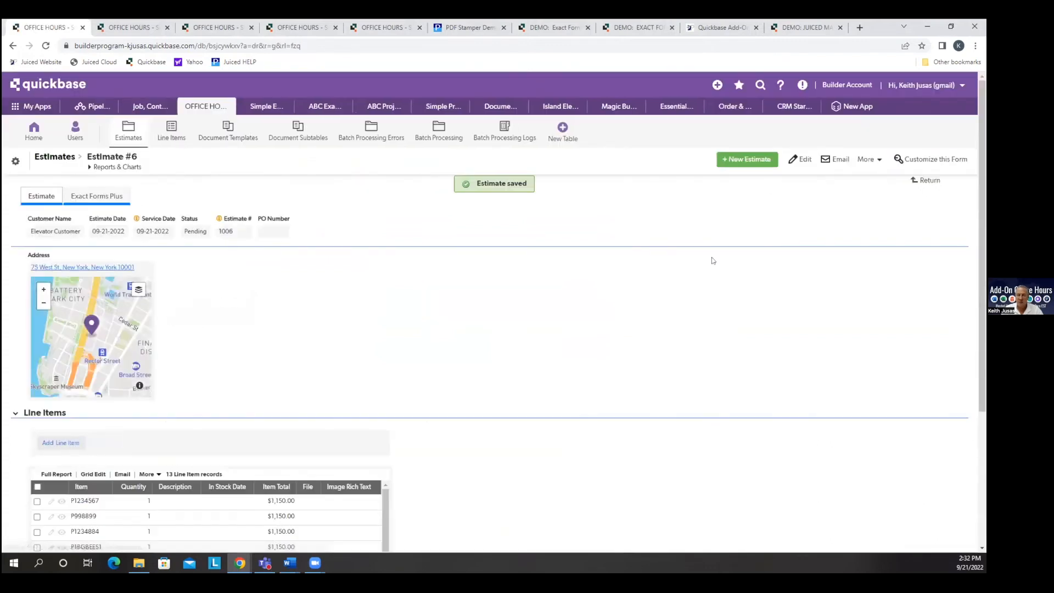
Generate the EFP document from the Elevator Customer estimate, check its item list in the preview and close the preview.
click(97, 196)
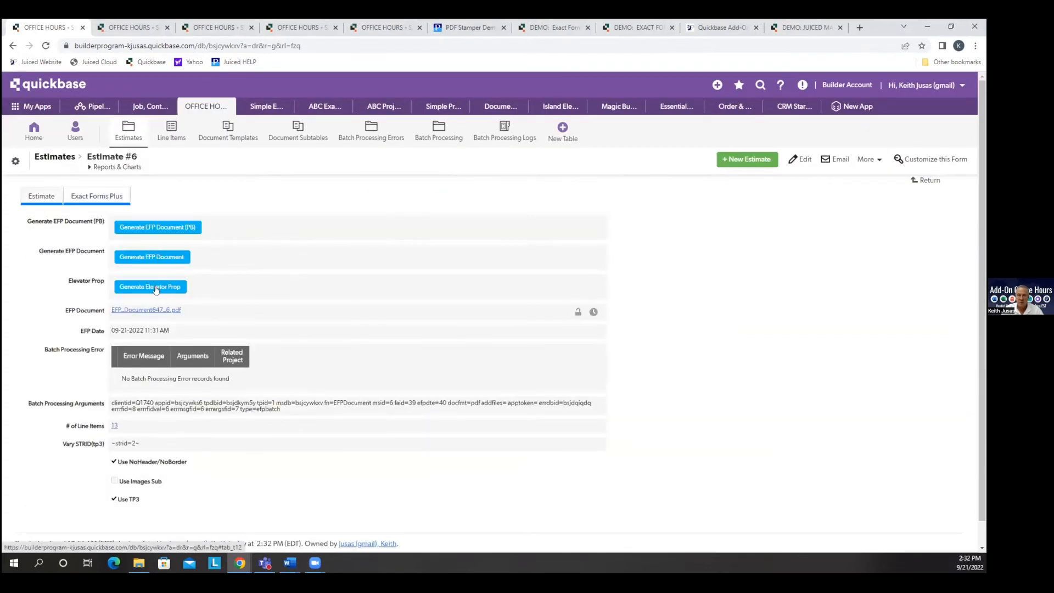
click(155, 258)
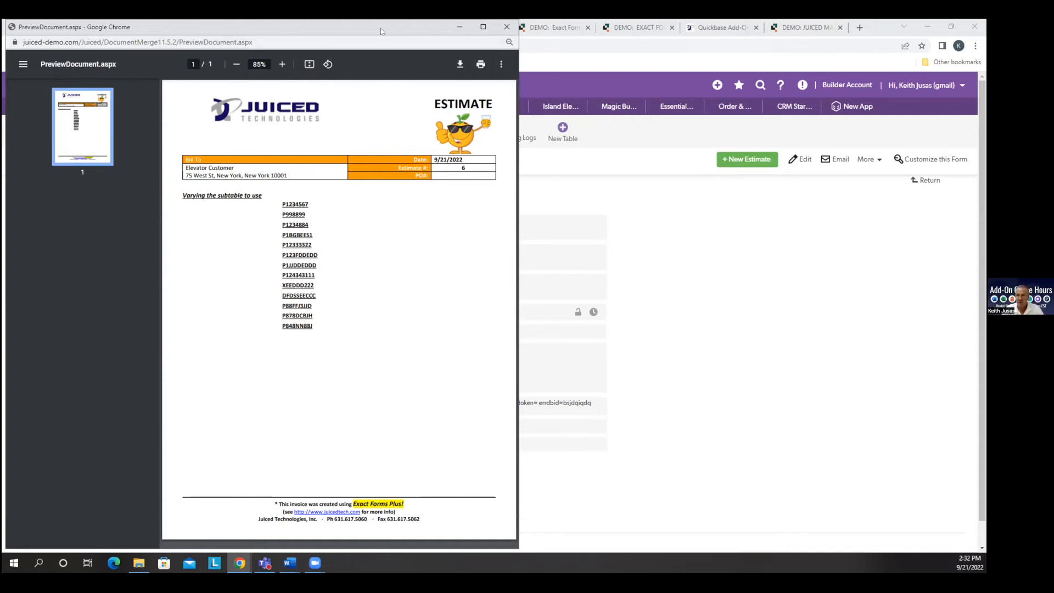
drag(380, 28, 367, 46)
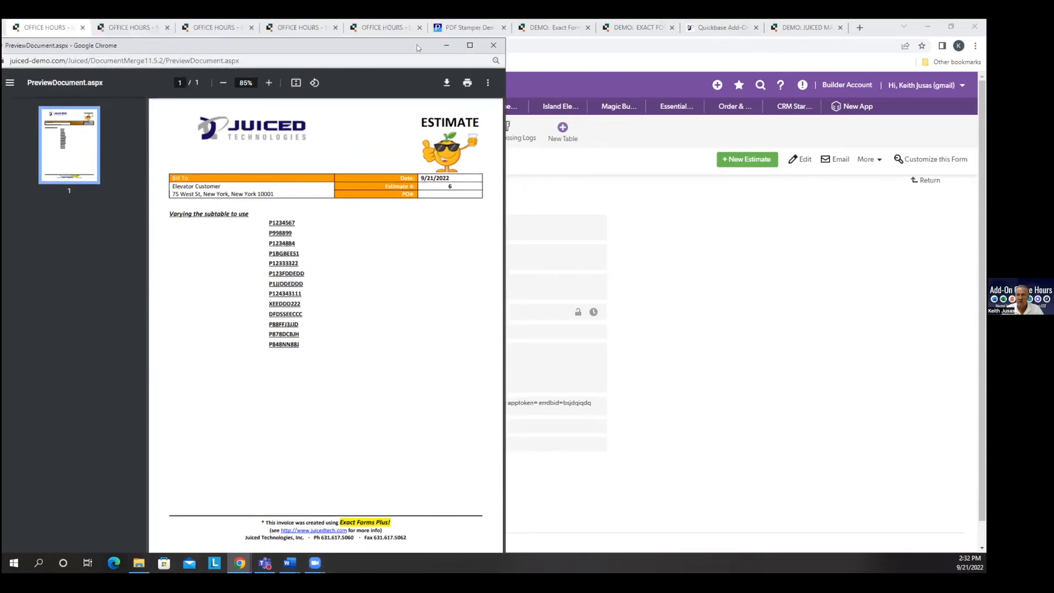
click(492, 47)
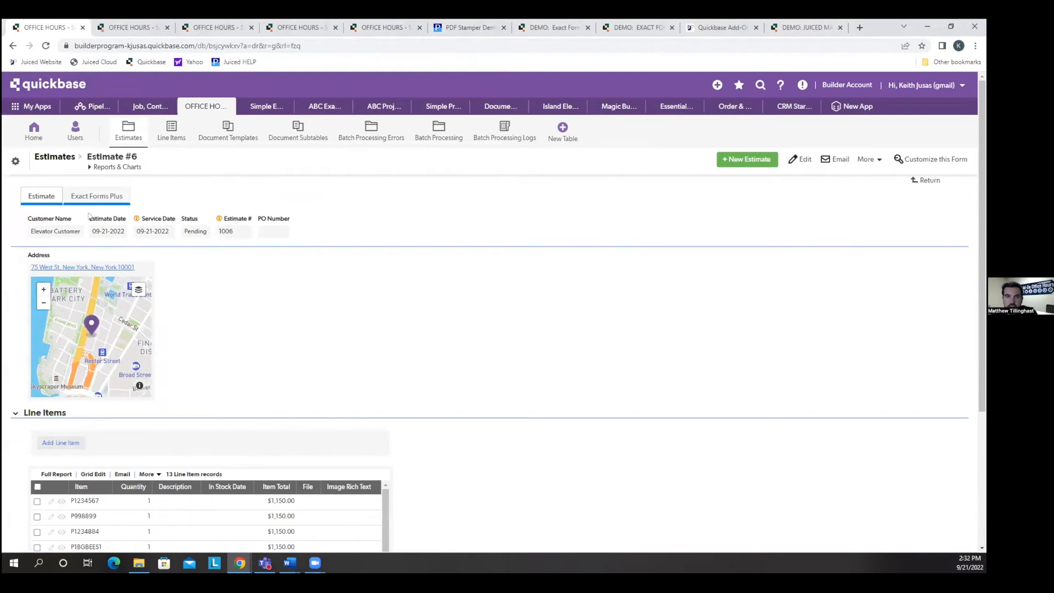
Review the formula in the Vary STRID(tp3) field's properties, then leave the table settings without saving.
click(71, 197)
scroll(87, 420, down, 1)
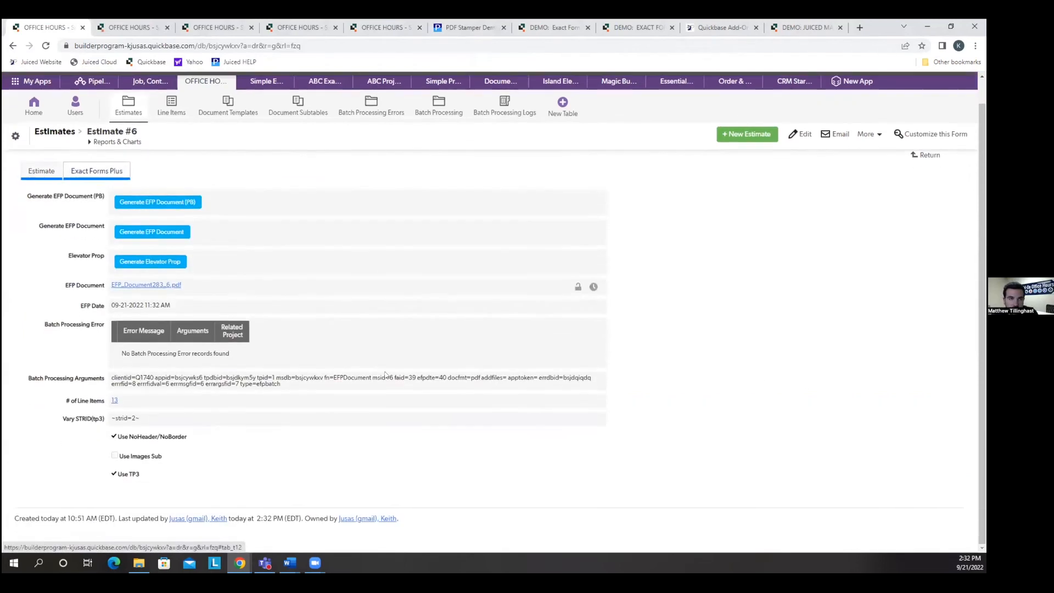
right_click(86, 420)
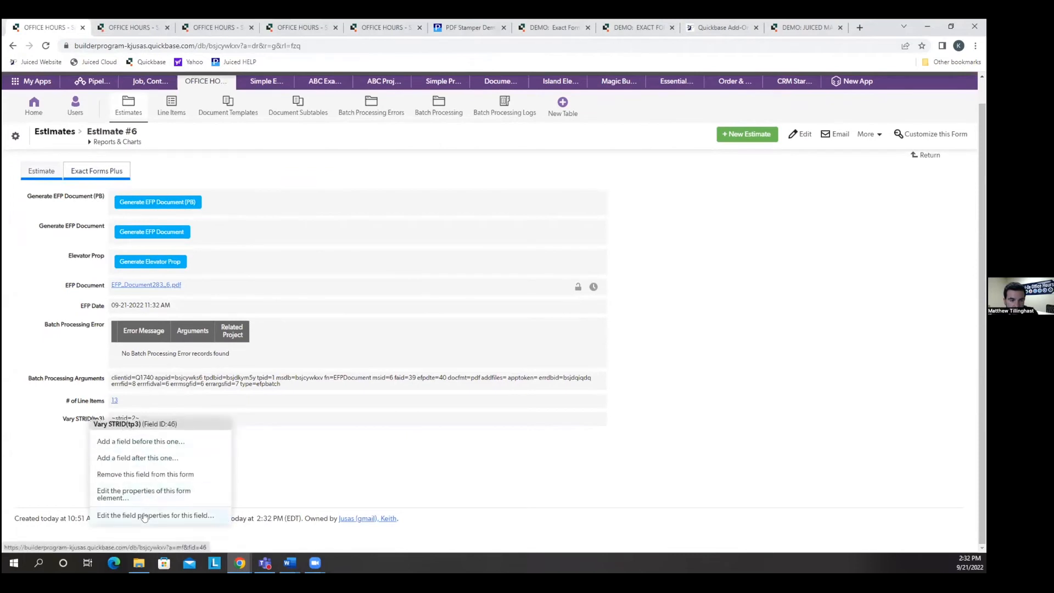
click(159, 495)
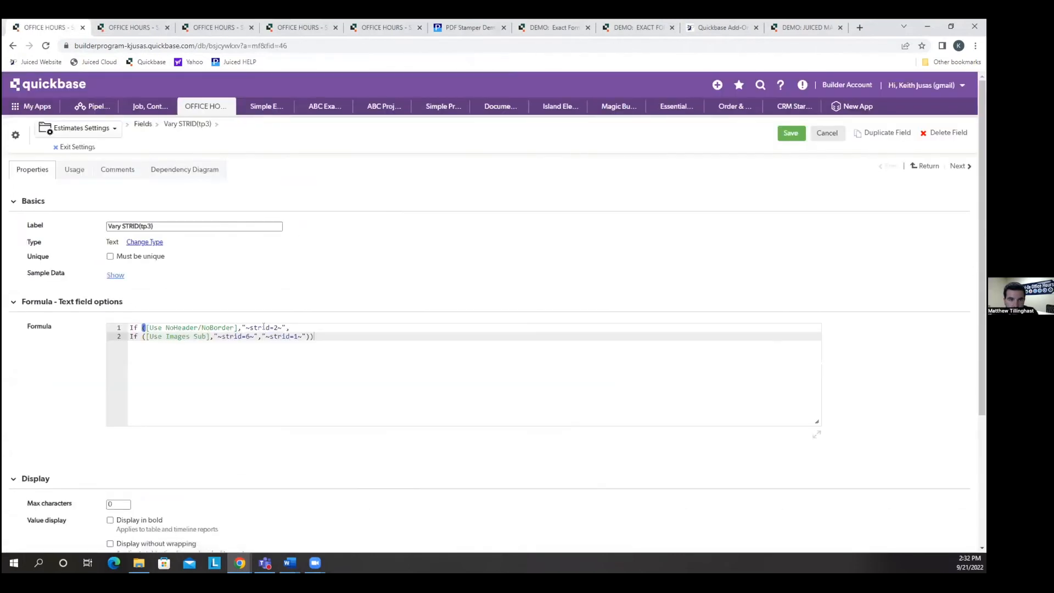
drag(295, 327, 224, 320)
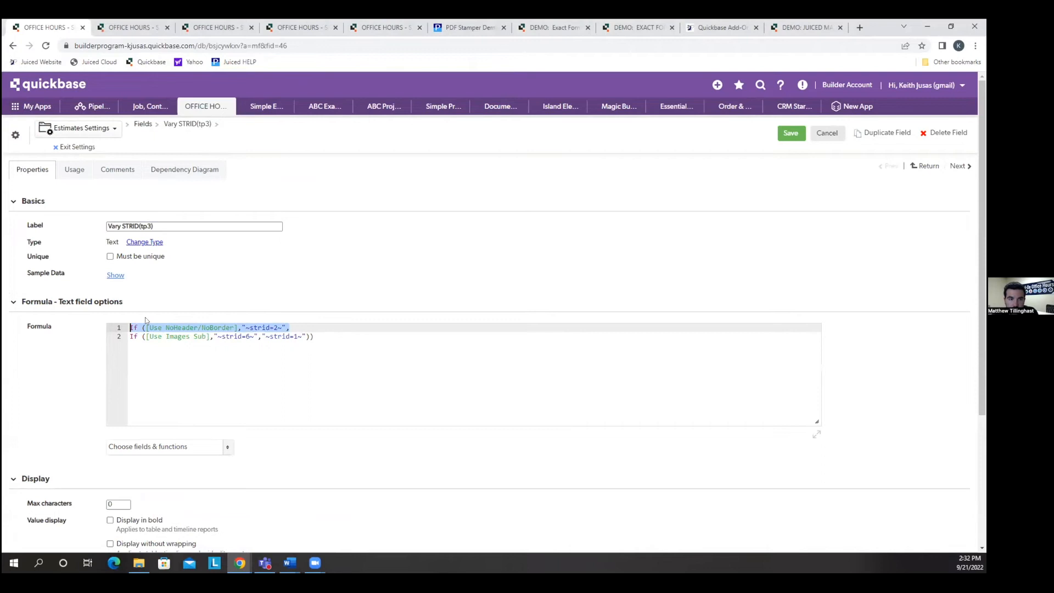
drag(315, 336, 130, 324)
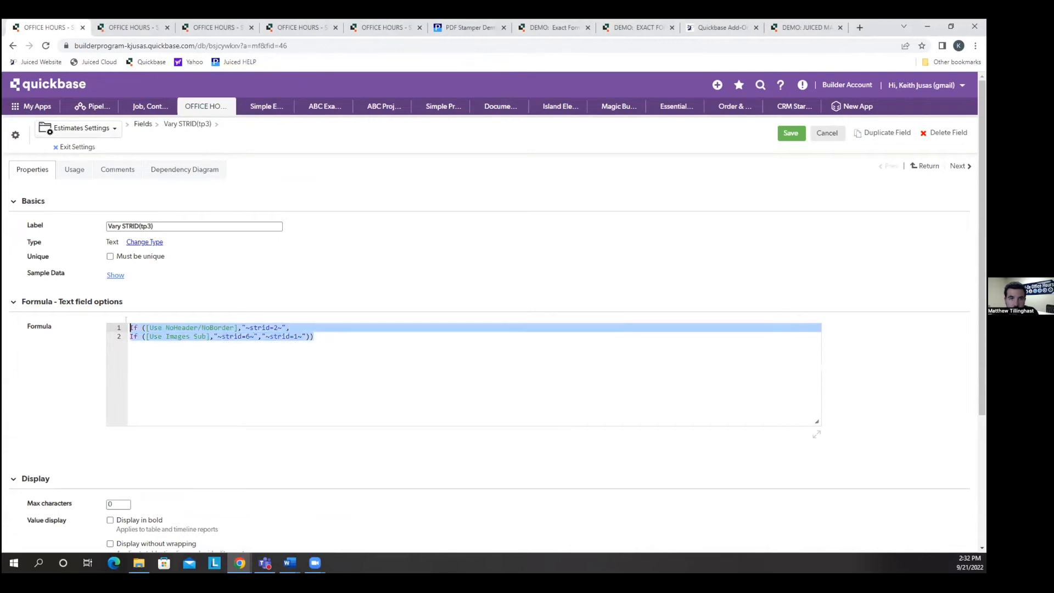
click(216, 370)
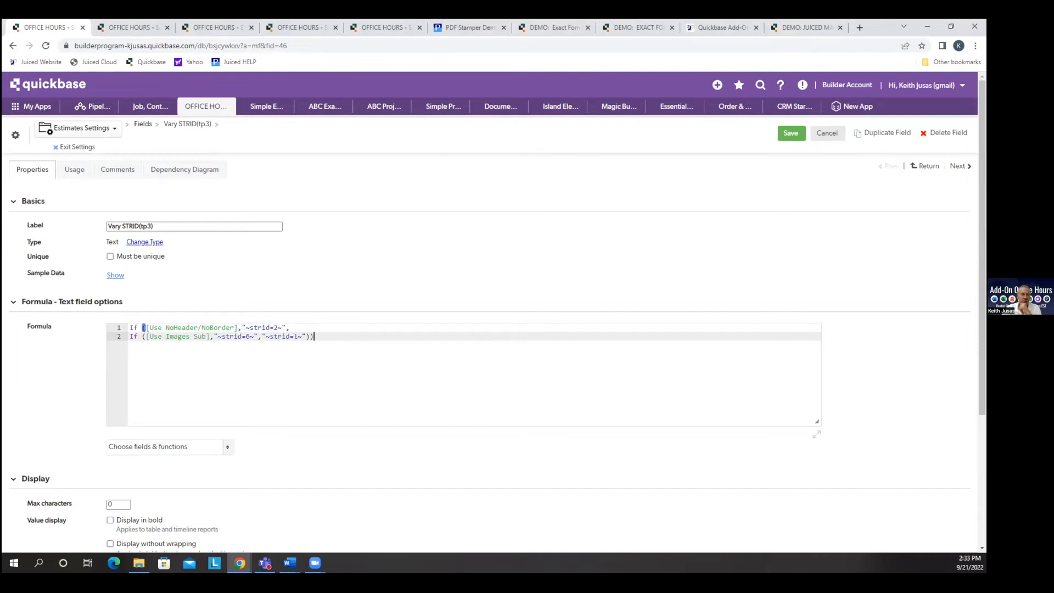
click(827, 133)
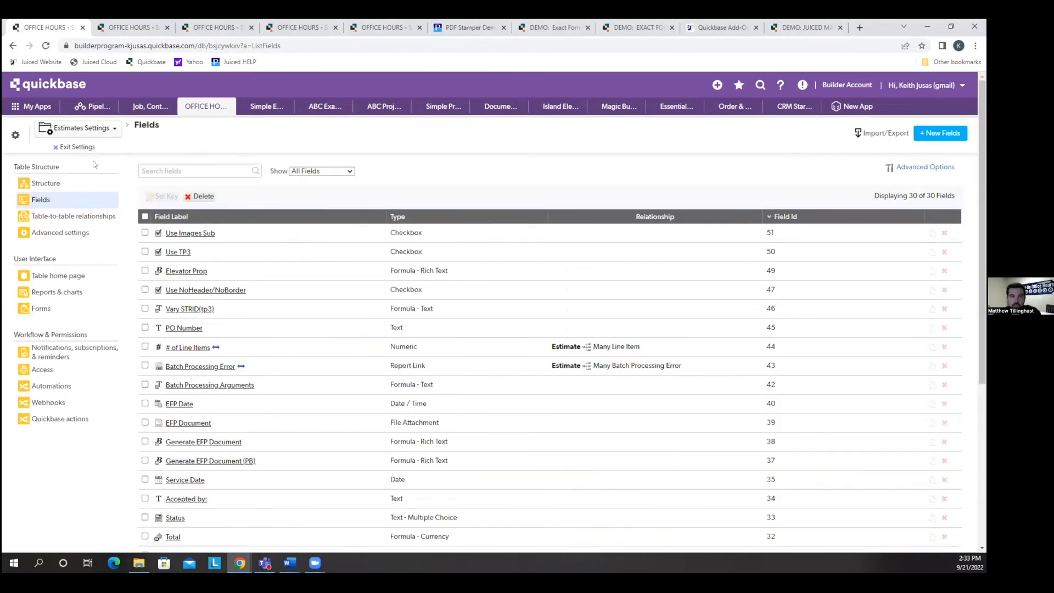
click(77, 147)
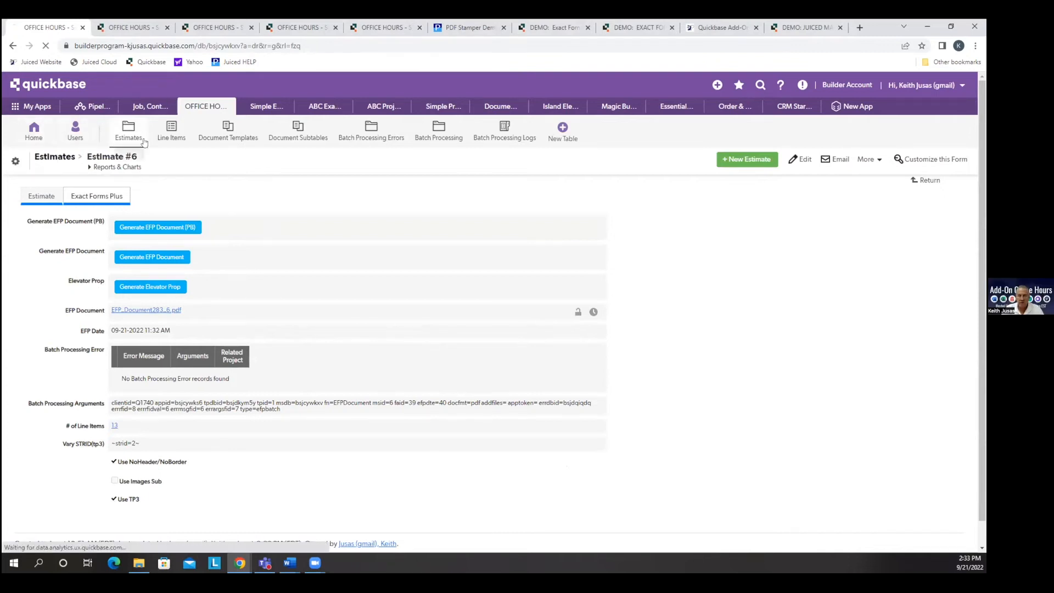
Open the first pending estimate from the Estimates list and view its Cisco Wireless Routers line item.
click(129, 131)
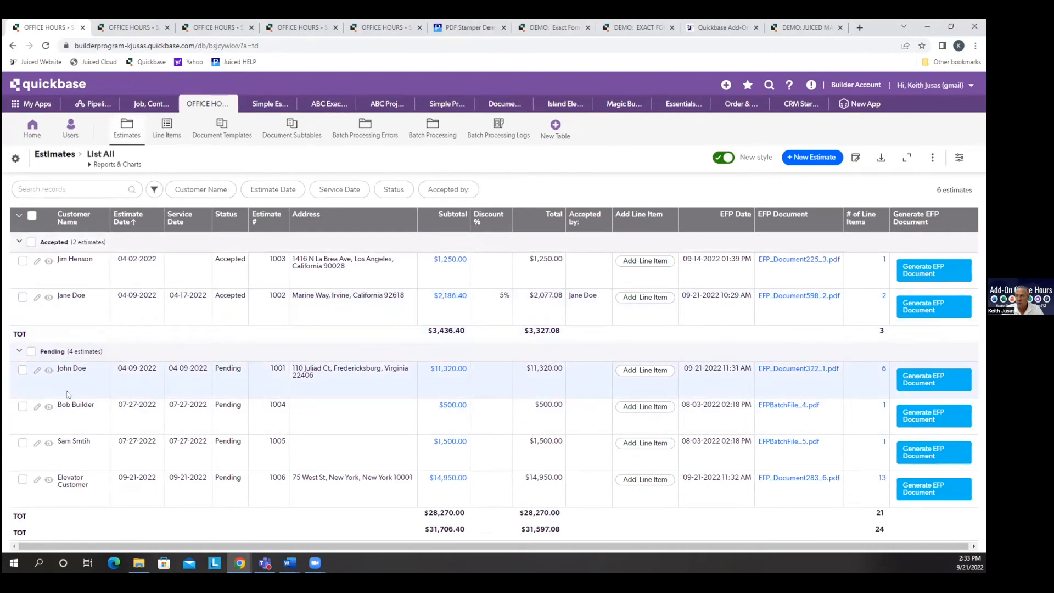
click(49, 370)
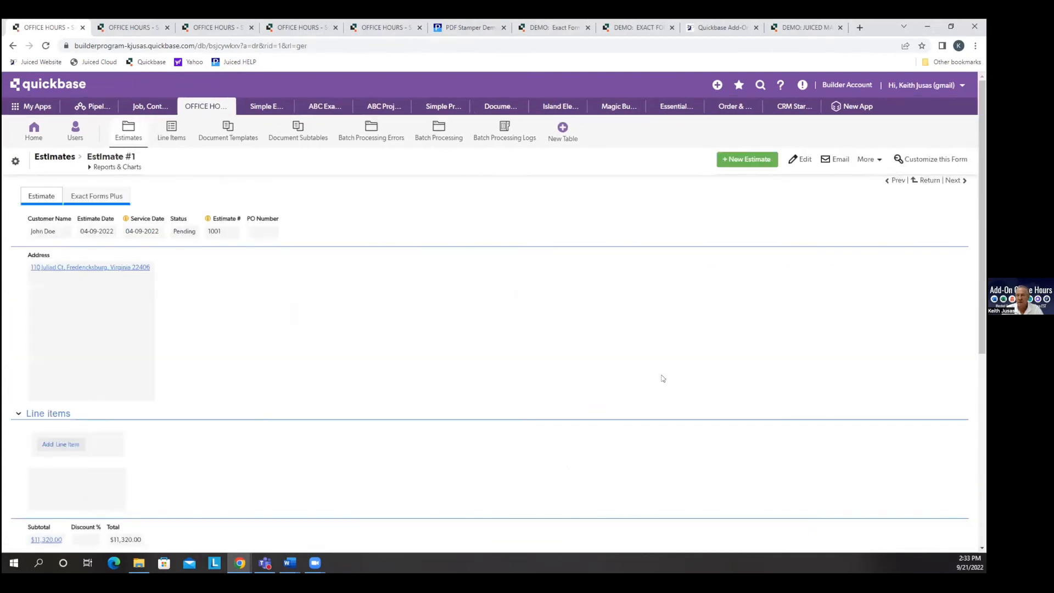
scroll(683, 378, down, 3)
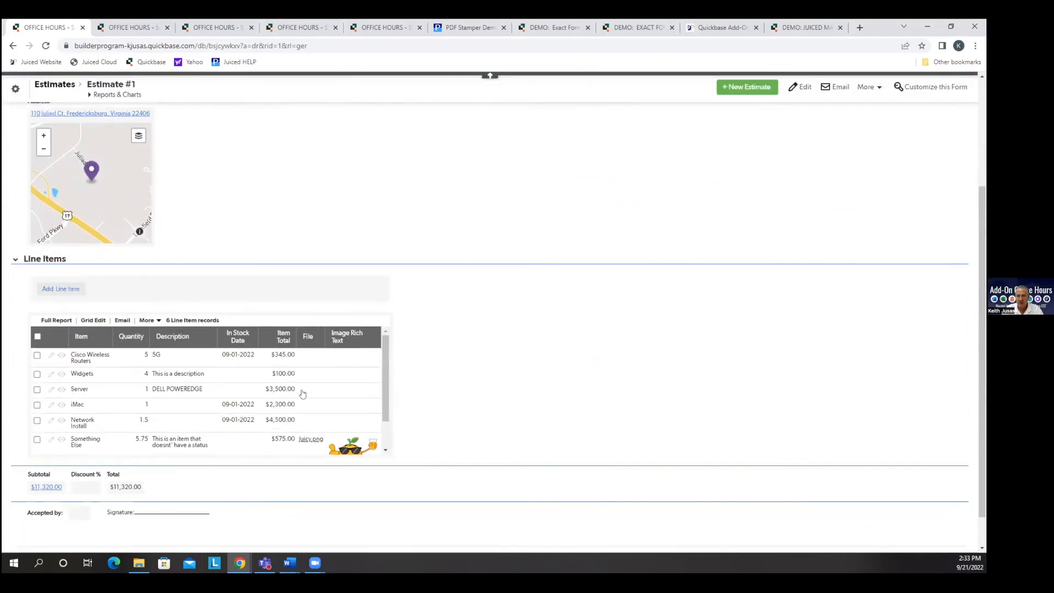
click(67, 361)
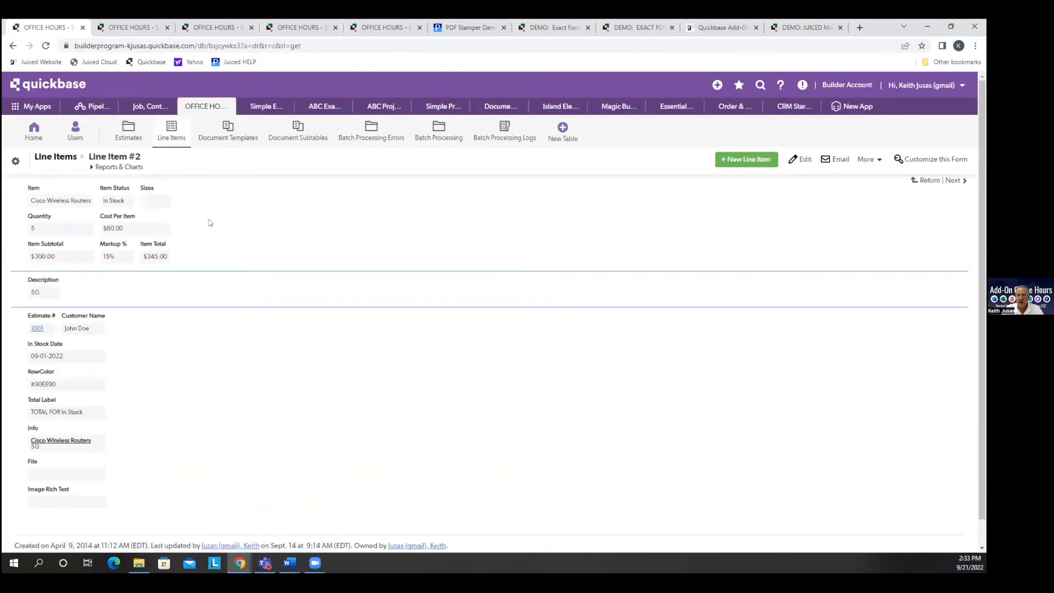
Review the rich text formula of the Info field in the Line Items table and exit the settings.
click(182, 141)
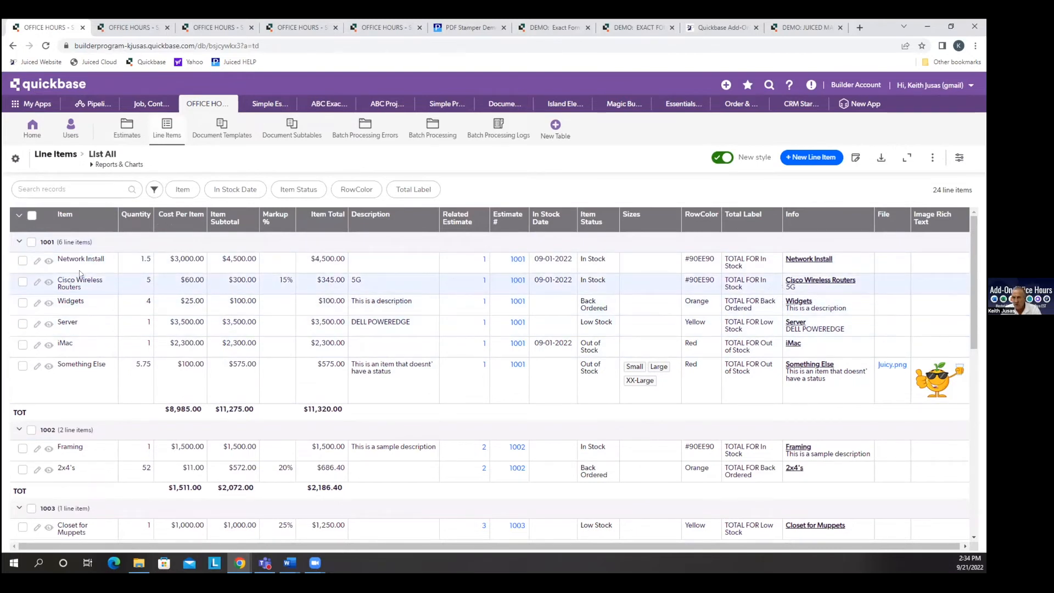
click(865, 218)
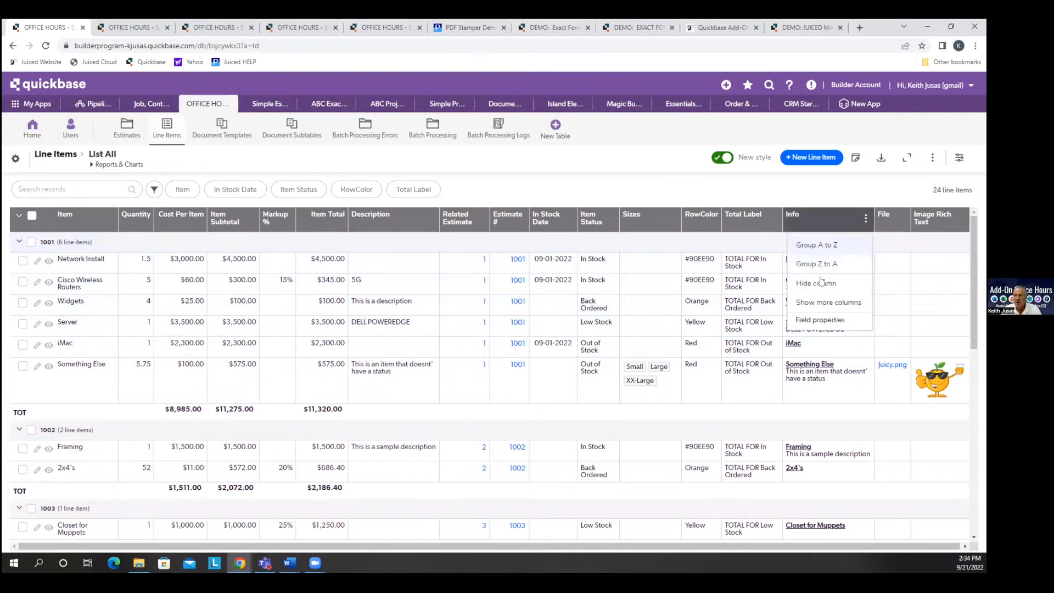
click(816, 318)
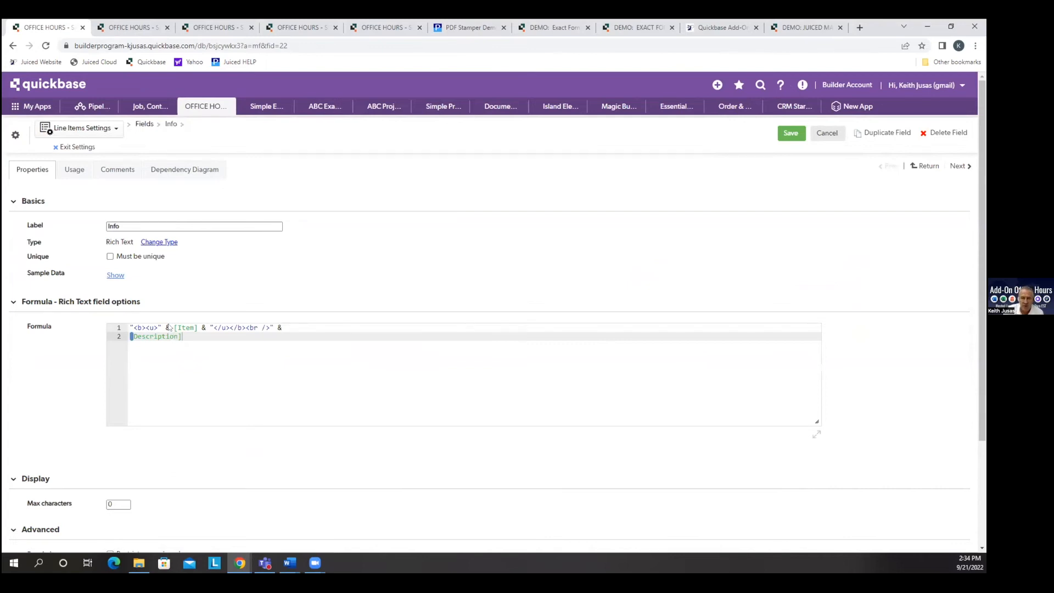
drag(122, 222, 96, 227)
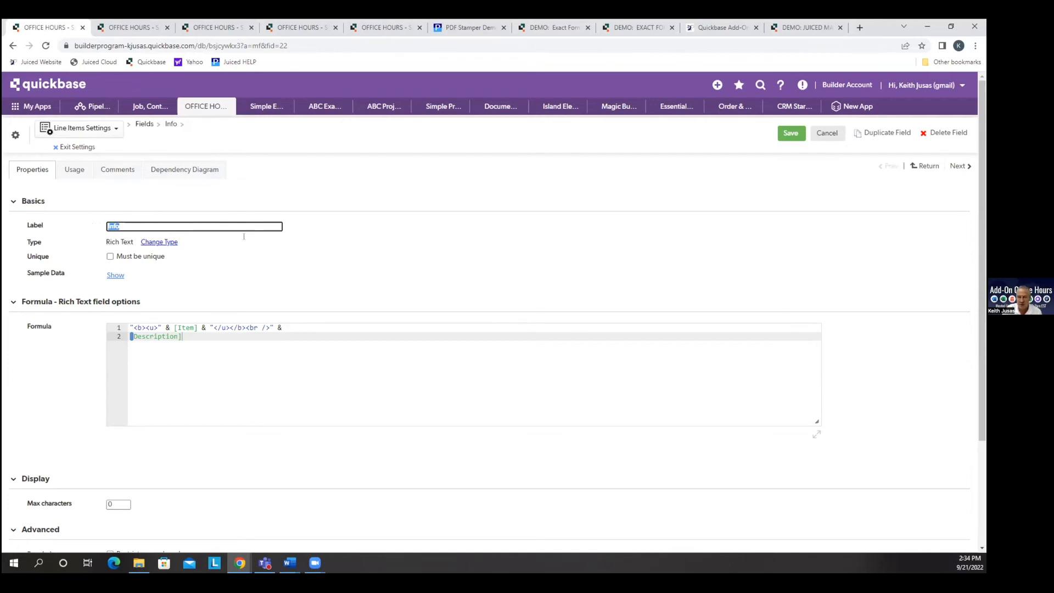
click(77, 146)
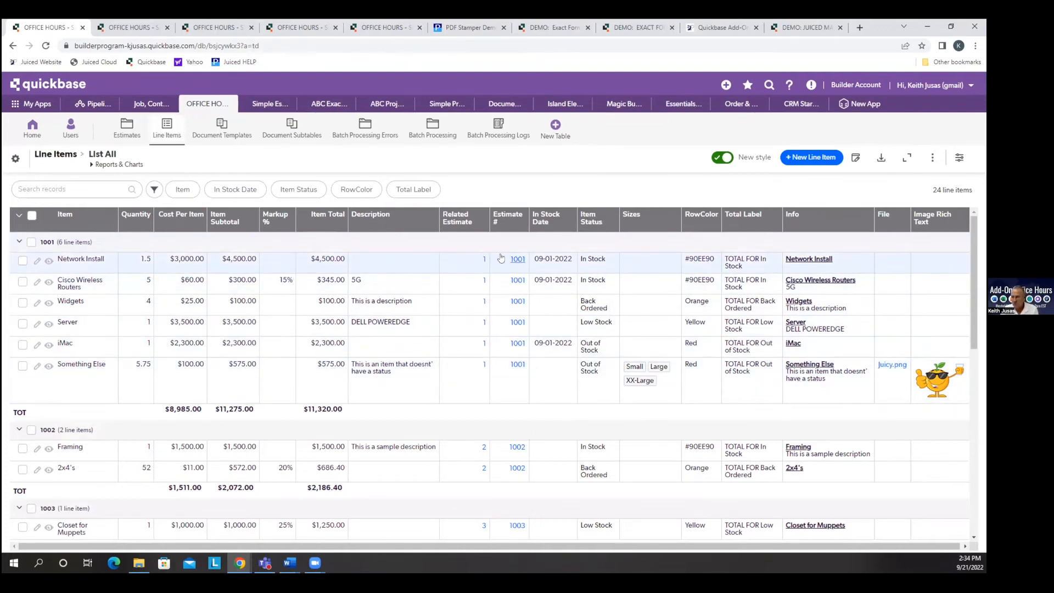
Open the first pending estimate's Exact Forms Plus settings and generate its EFP document.
click(483, 260)
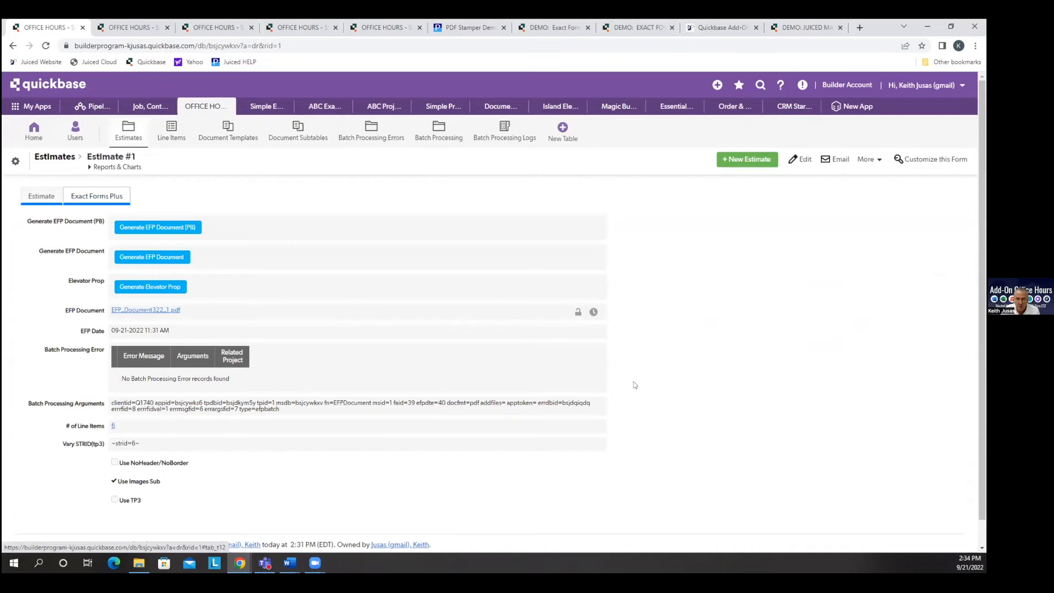
click(141, 257)
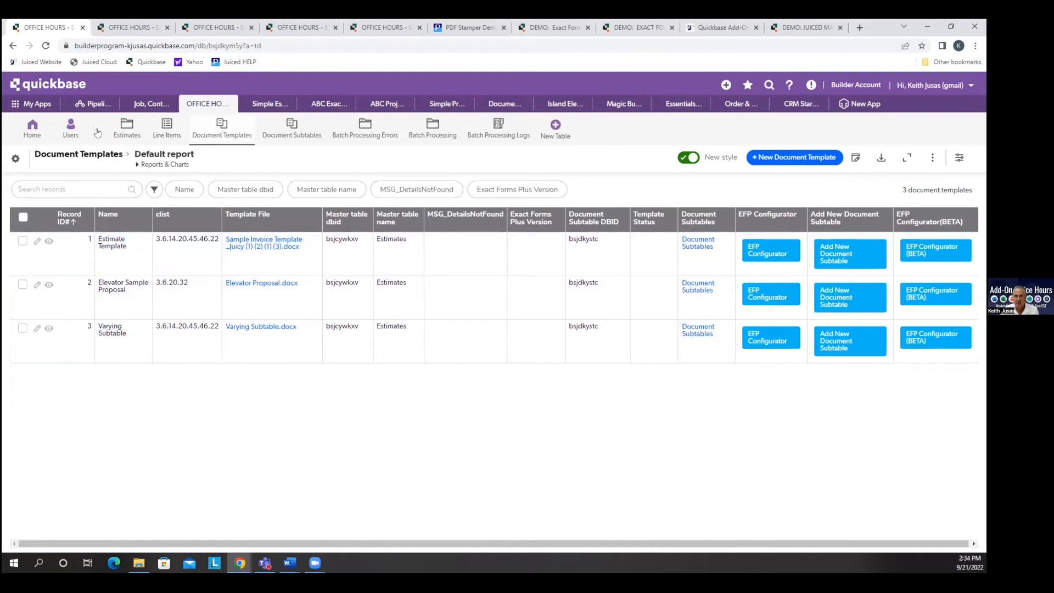
click(127, 130)
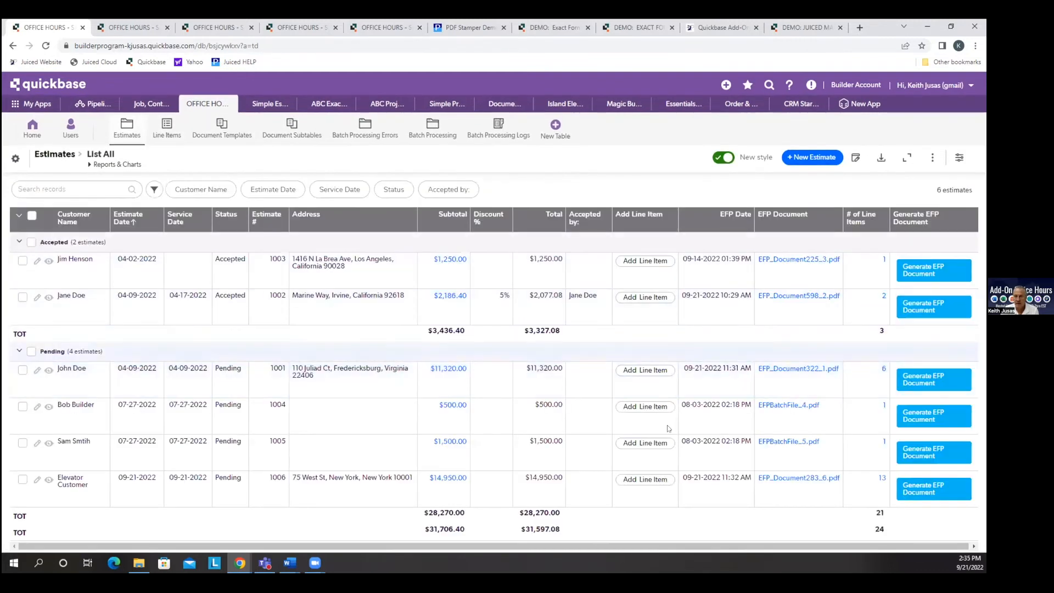
click(49, 370)
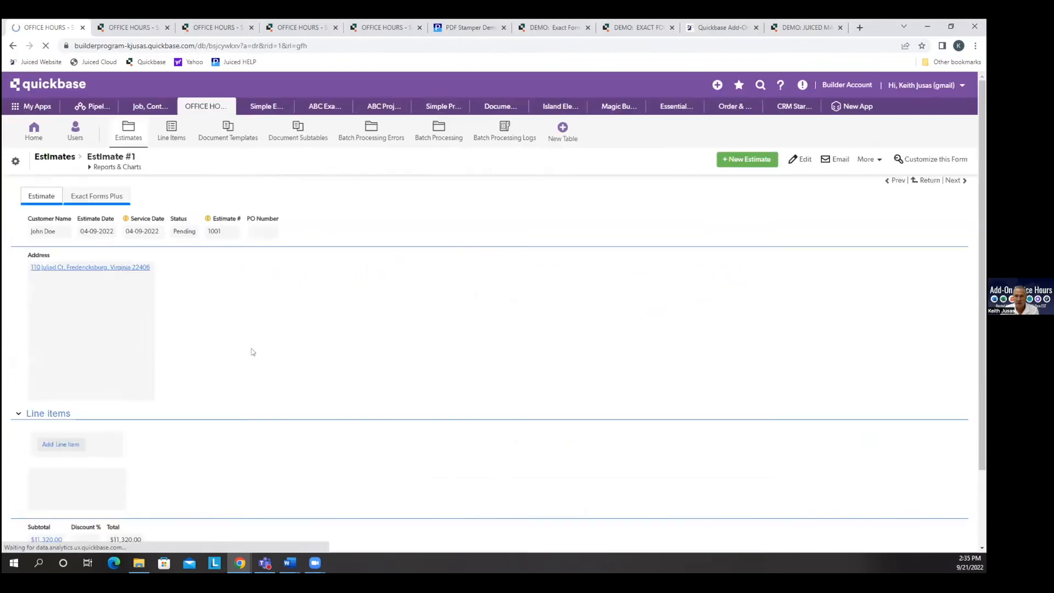
click(97, 196)
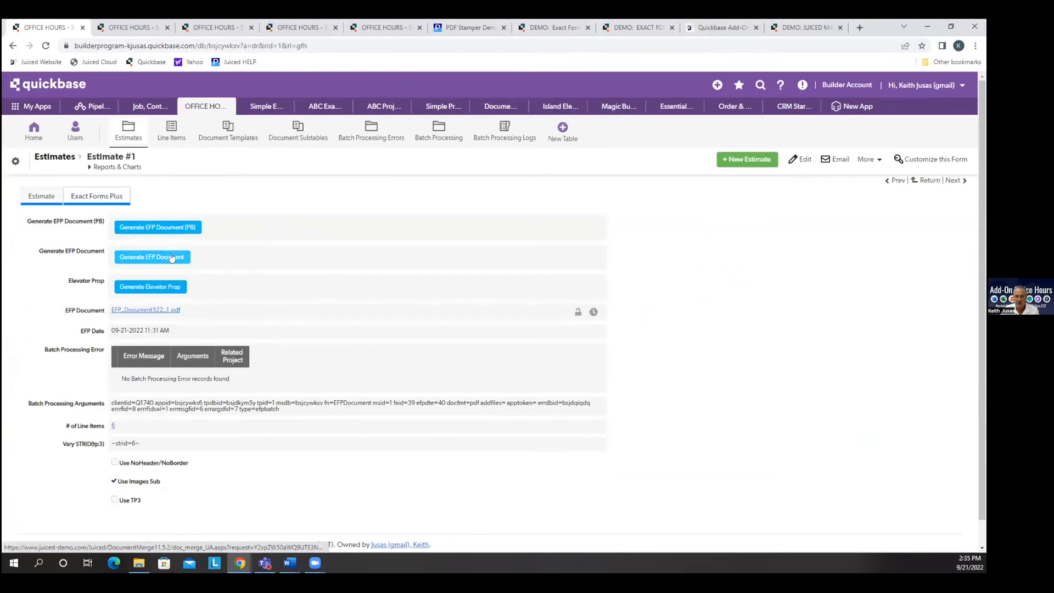
click(171, 258)
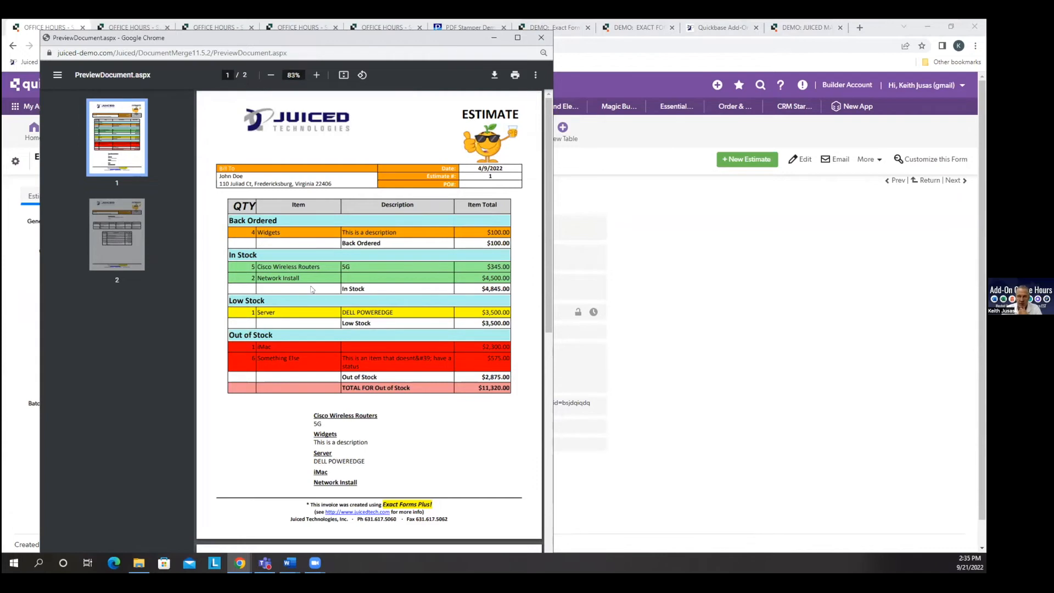
Highlight the Cisco Wireless Routers entry in the preview and compare it with the Info column of the Line Items list.
double_click(322, 417)
drag(313, 415, 321, 424)
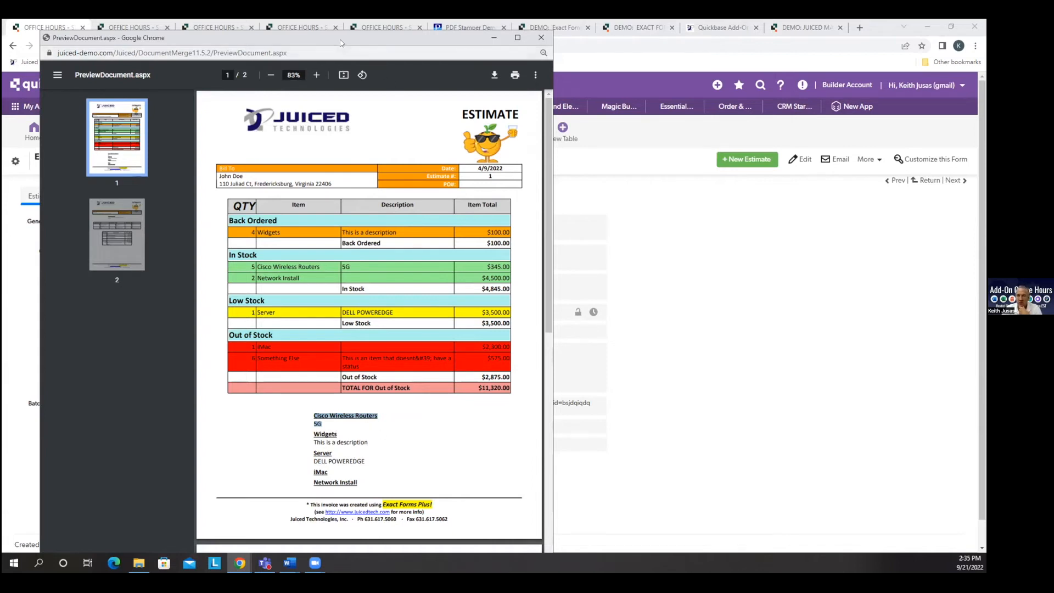
drag(326, 43, 3, 60)
click(179, 134)
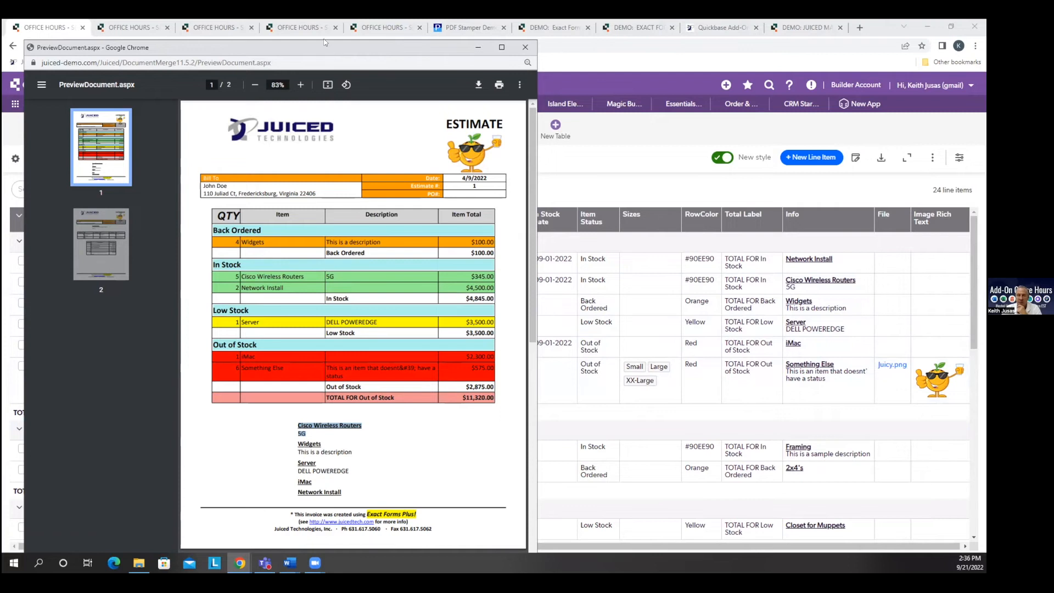
Generate the first pending estimate's EFP document from the Estimates list, highlight its In Stock subtotal label and close the preview.
drag(331, 46, 318, 39)
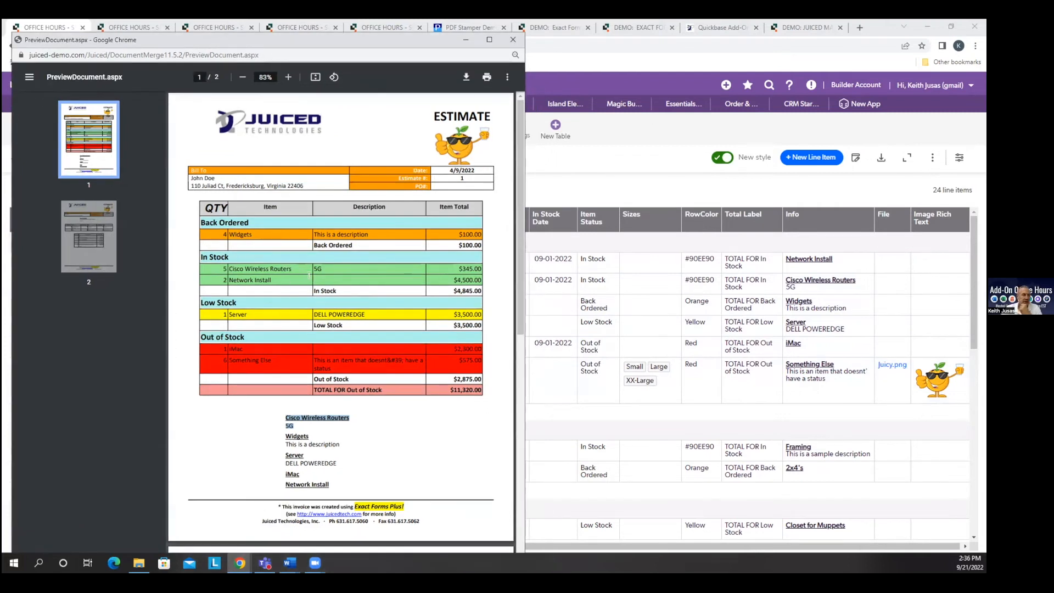
click(511, 39)
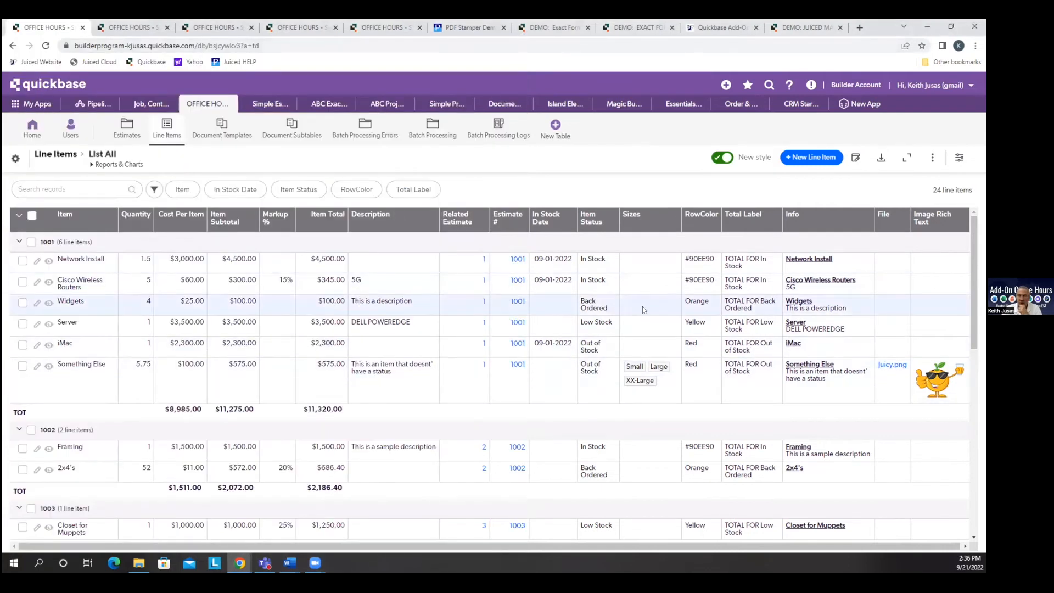
click(123, 136)
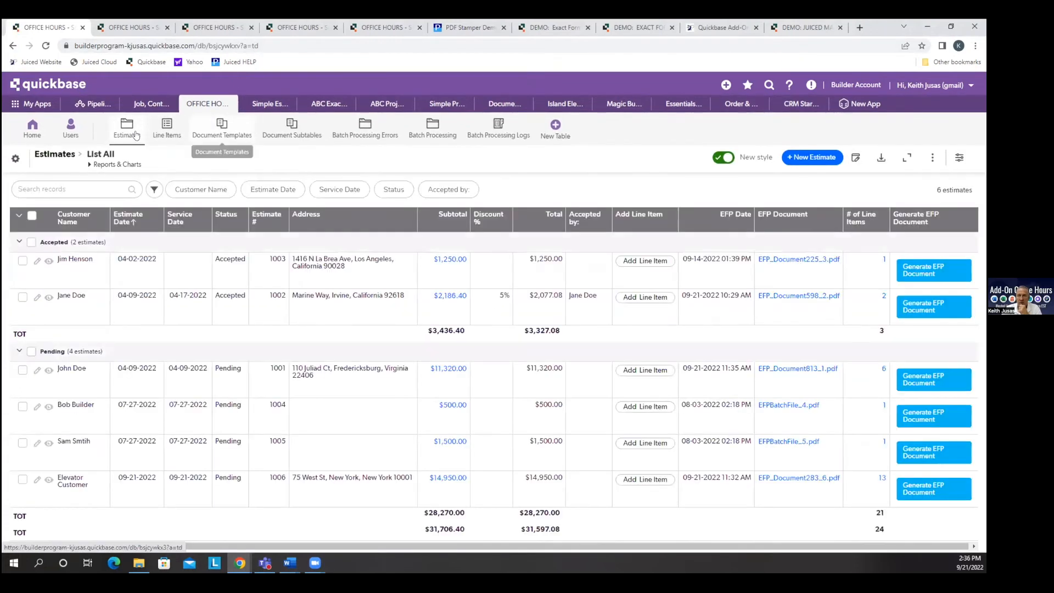
click(933, 380)
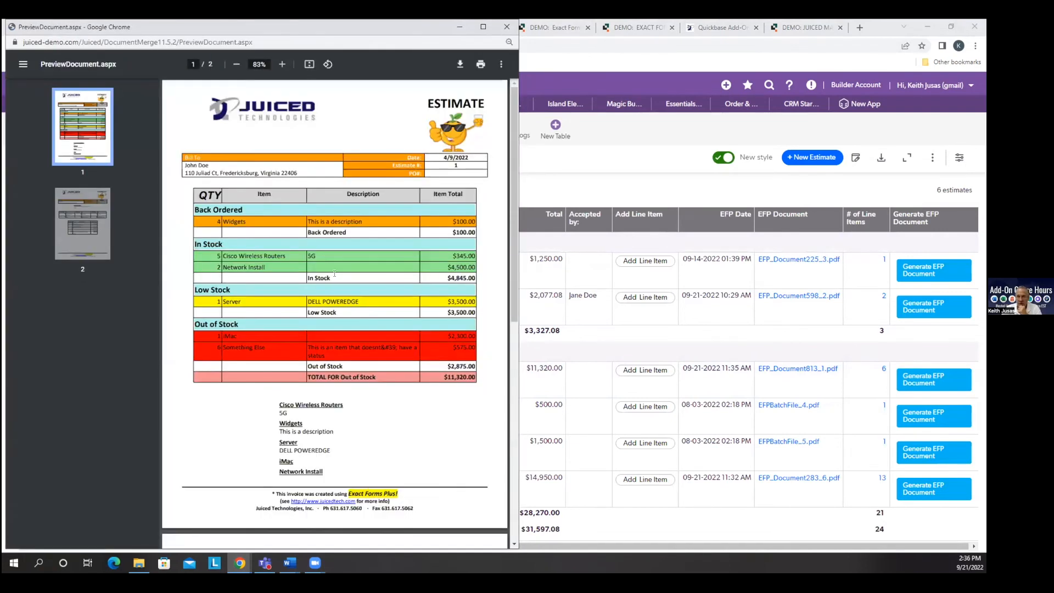
drag(322, 273, 306, 273)
click(330, 233)
click(507, 27)
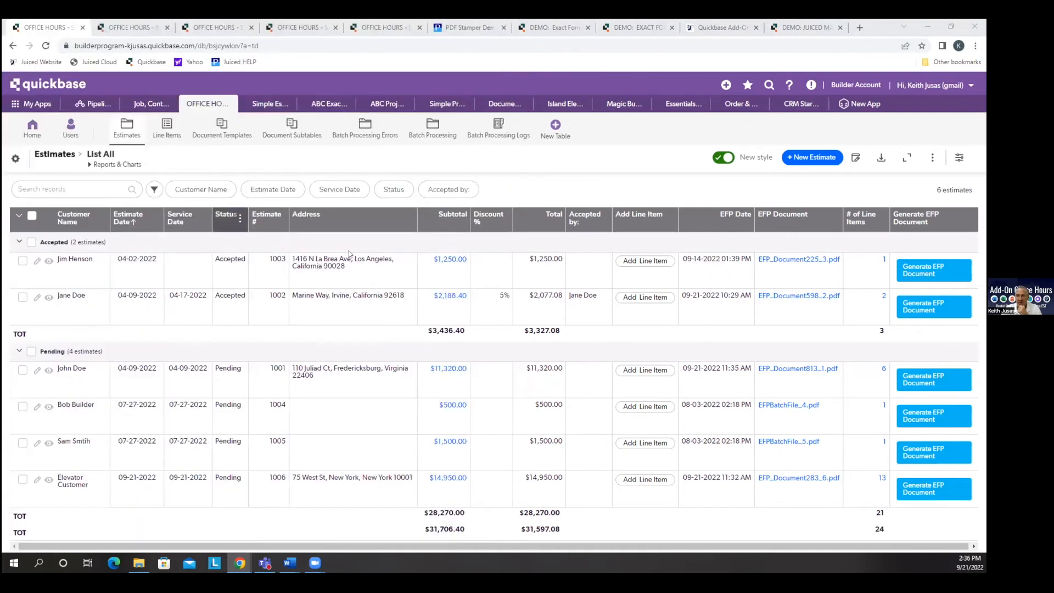
Open the Line Items list and compare its Total Label column with the preview's "TOTAL FOR Out of Stock" label.
click(171, 136)
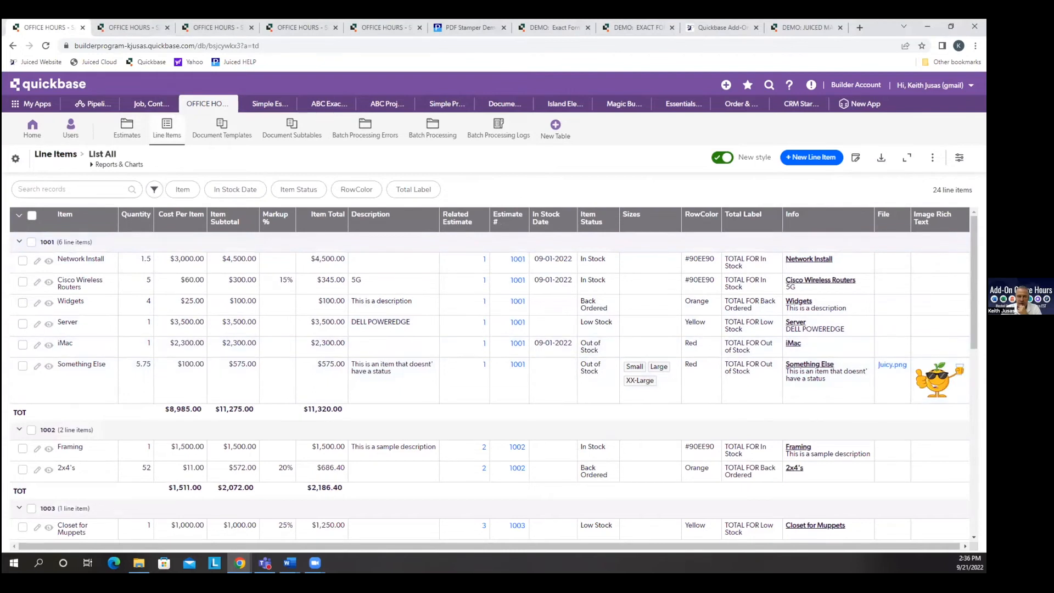
key(alt+Tab)
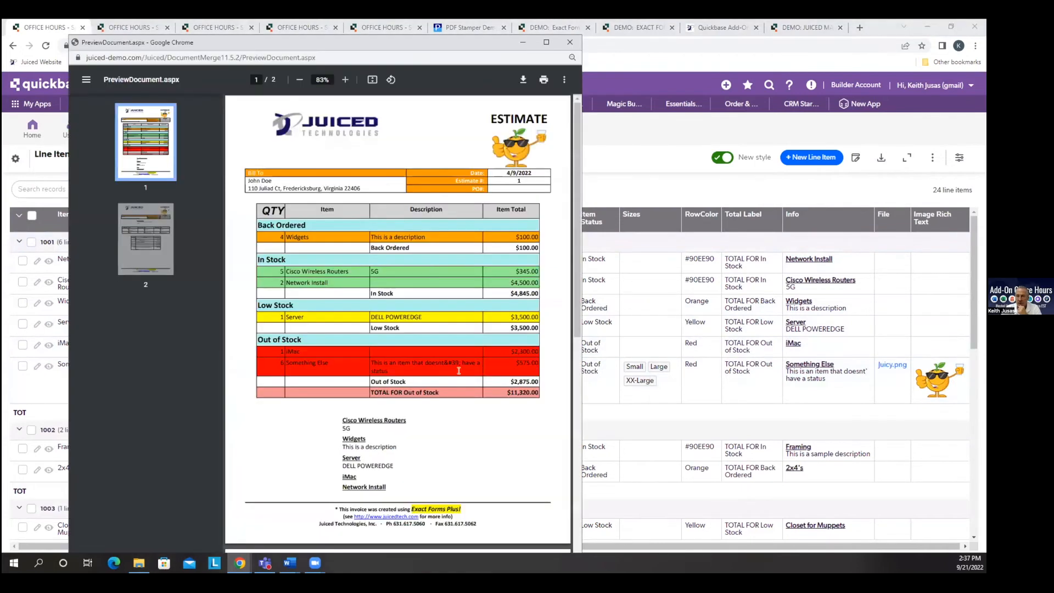
drag(433, 390, 369, 387)
click(570, 43)
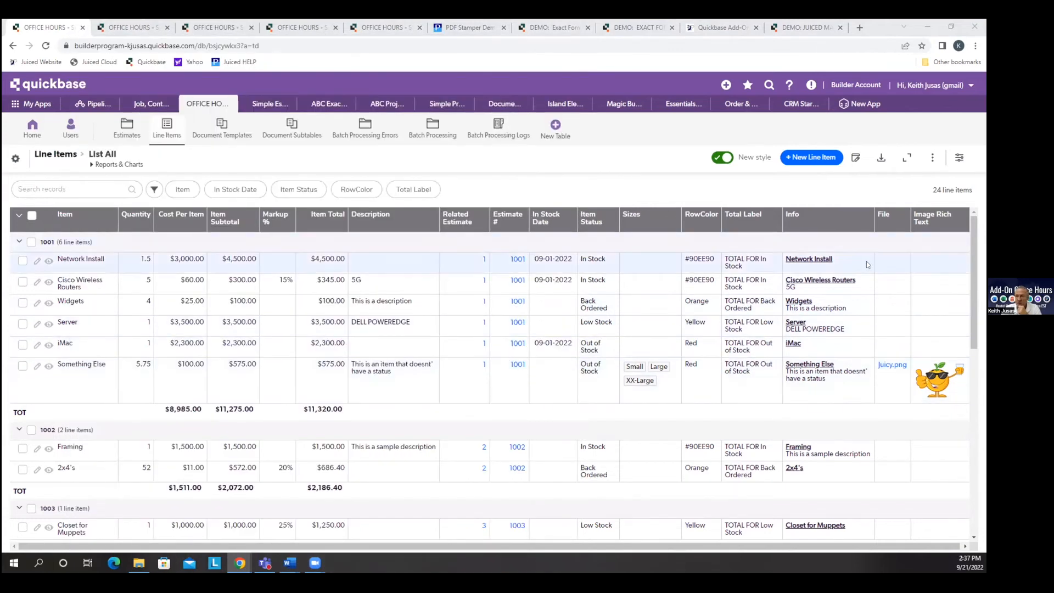
Open the Total Label field's properties to review its formula, and compare it with the Back Ordered subtotal label in the preview.
click(773, 218)
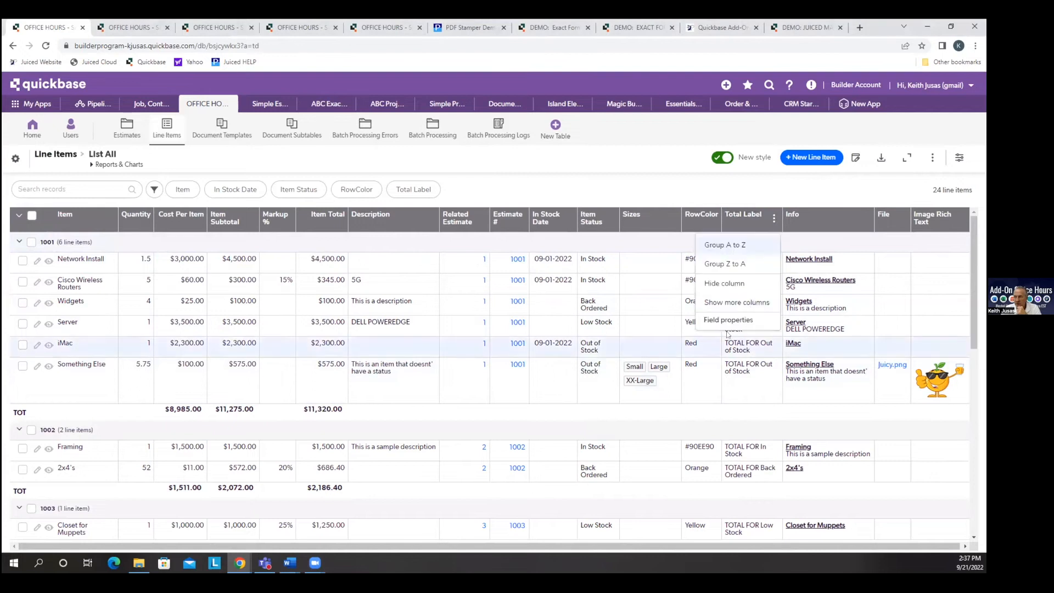
click(726, 320)
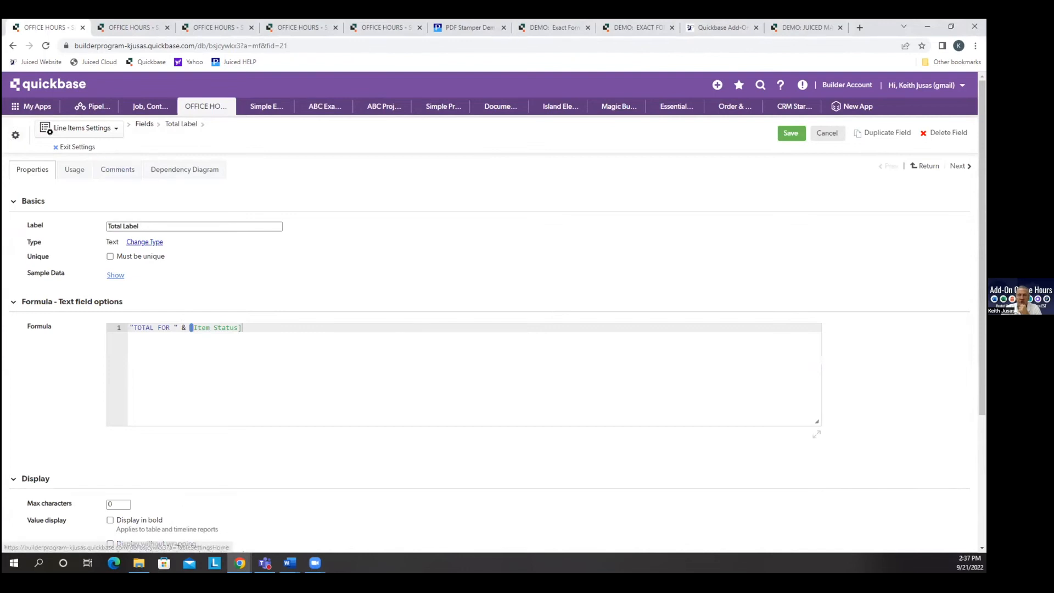
key(alt+Tab)
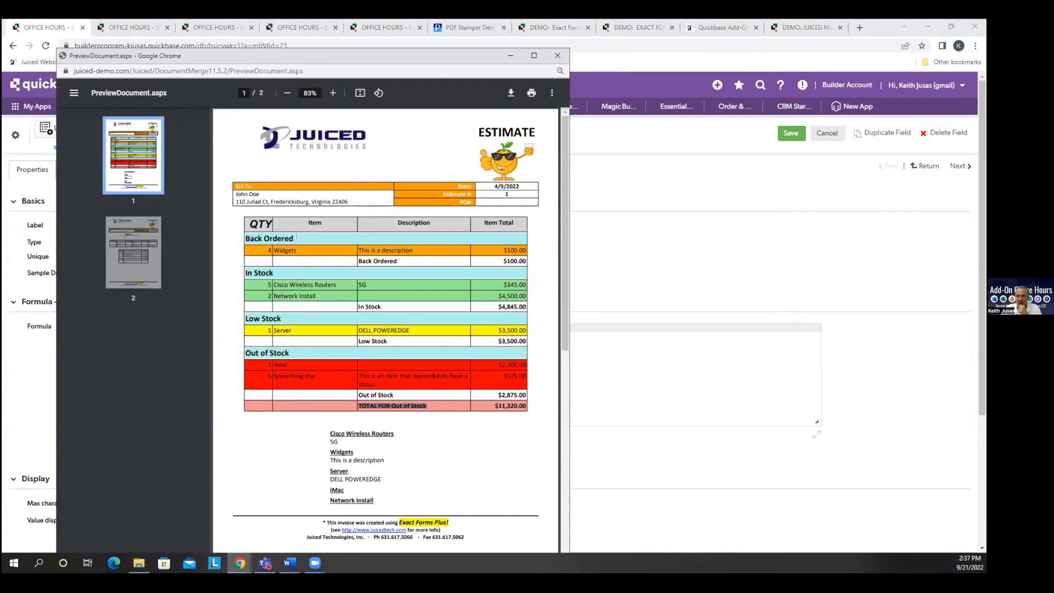
click(395, 261)
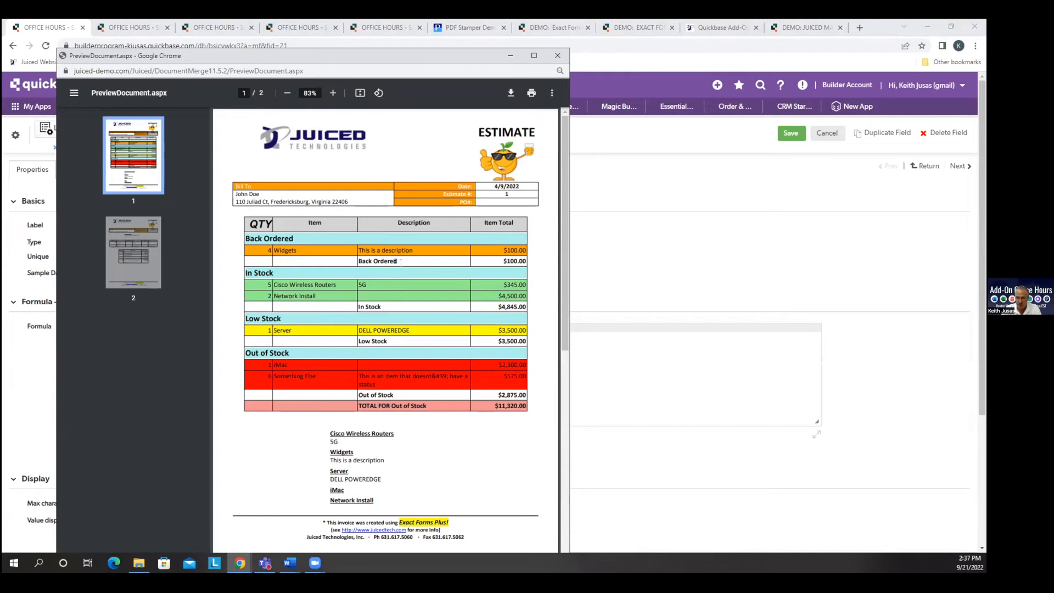
drag(401, 262, 356, 255)
click(47, 181)
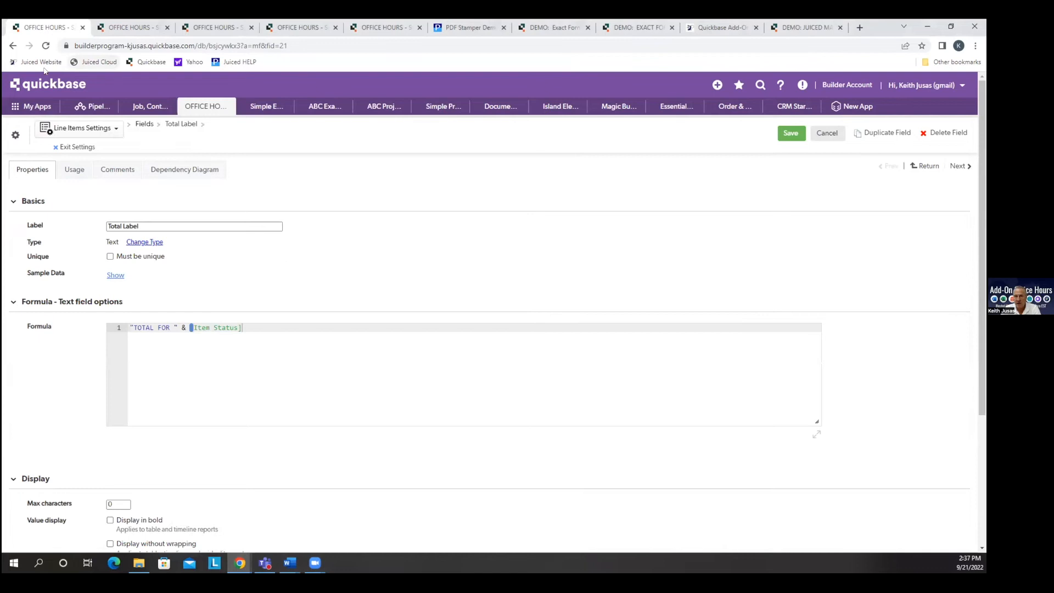
Open the Line Items subtable configuration in the BETA configurator and review the subtotal and grand total settings of the Item Total field.
click(214, 27)
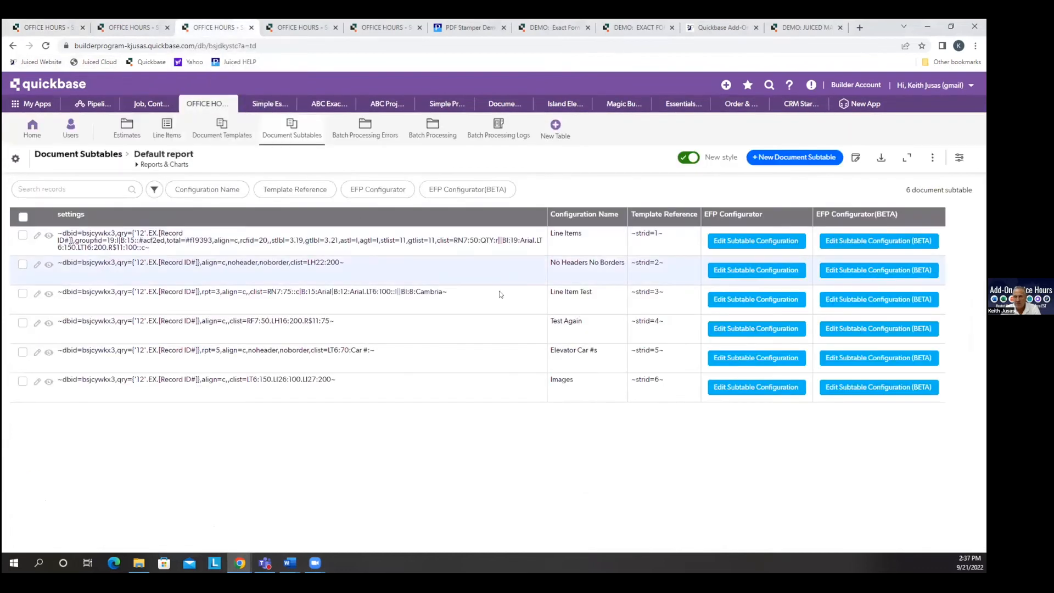
click(880, 241)
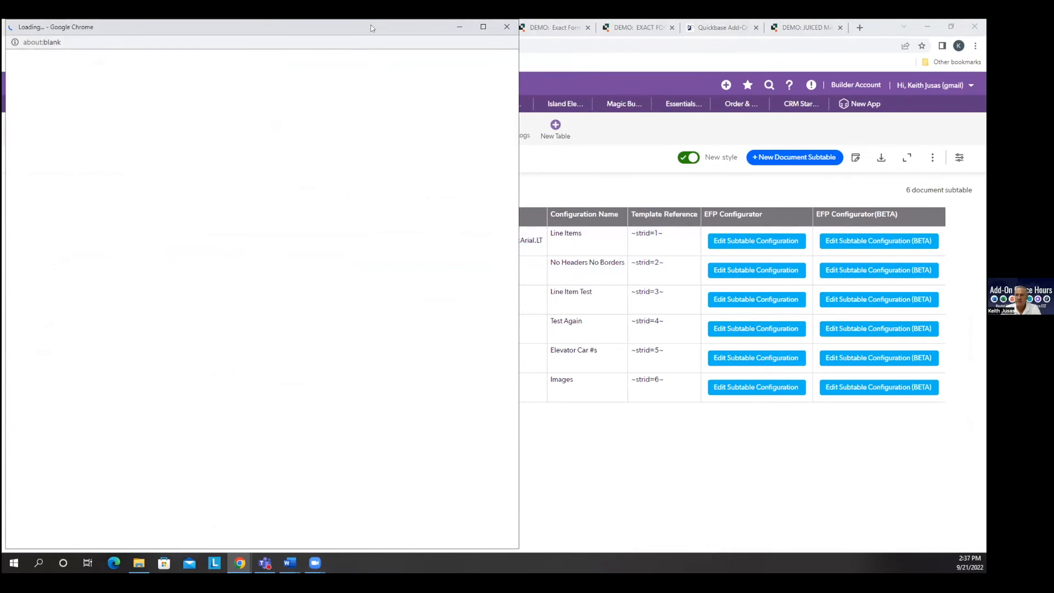
drag(370, 25, 456, 26)
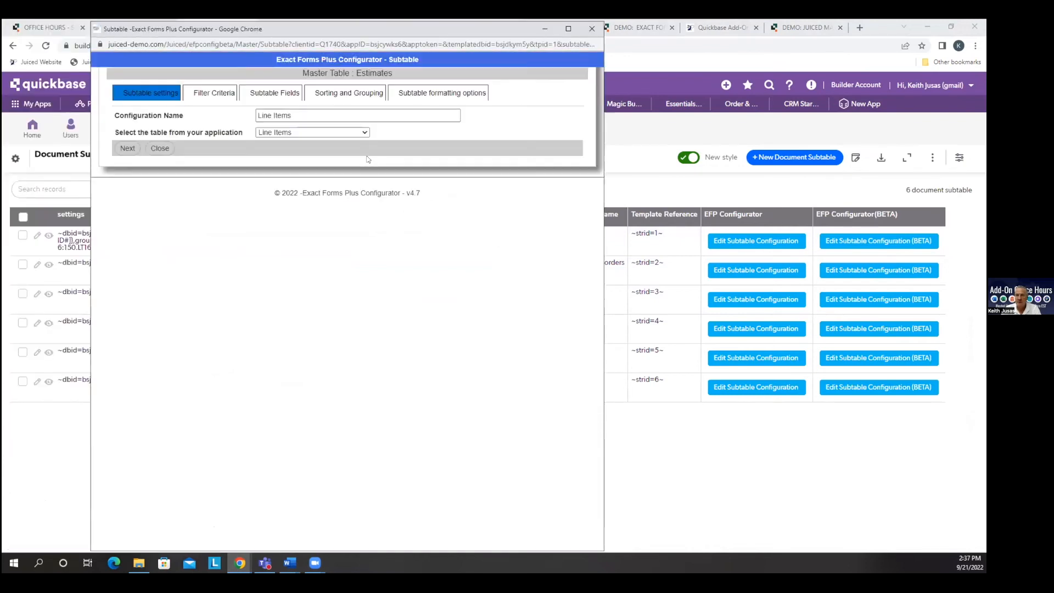
click(276, 92)
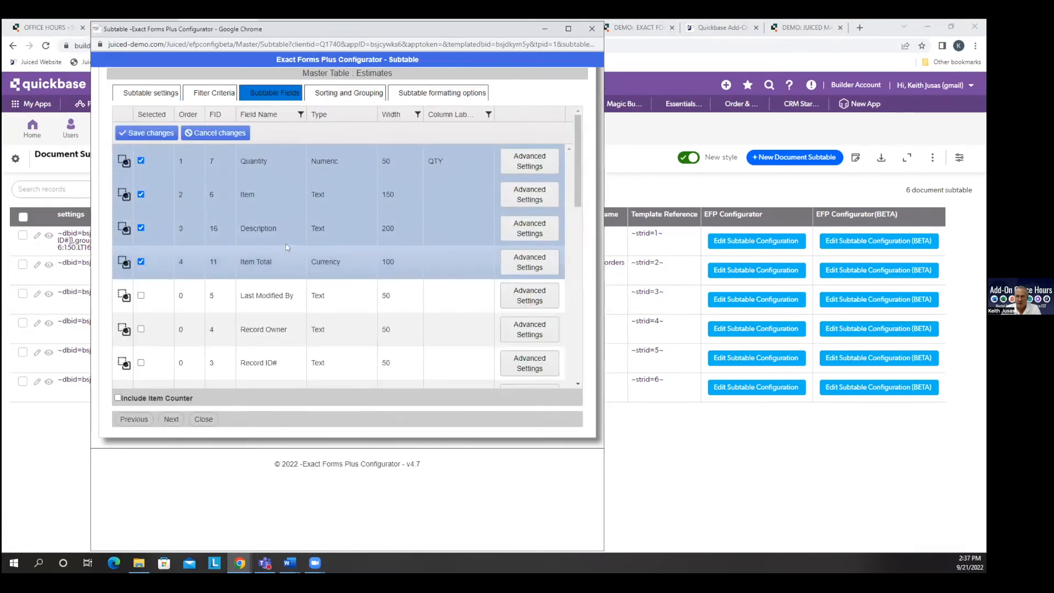
click(527, 265)
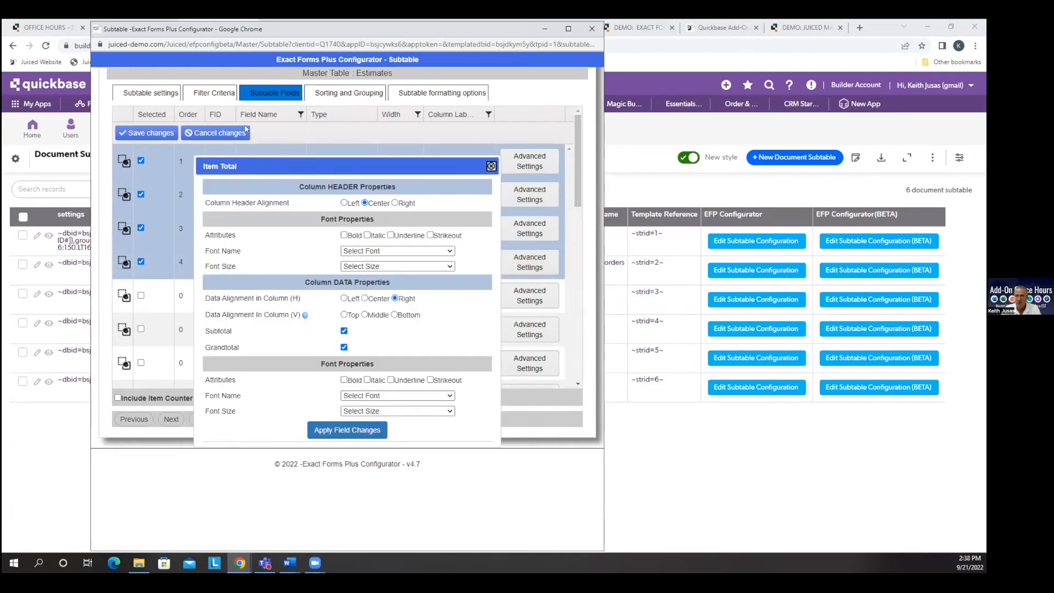
click(491, 165)
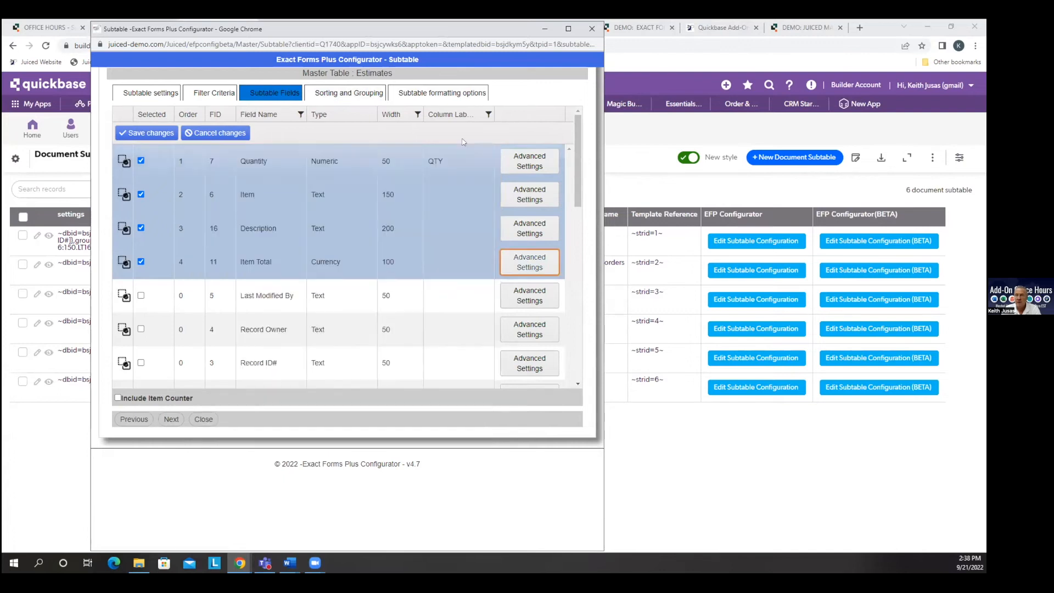
Review the subtable's grouping and subtotal label options, keeping Item Status as the field that supplies the subtotal row text.
click(344, 92)
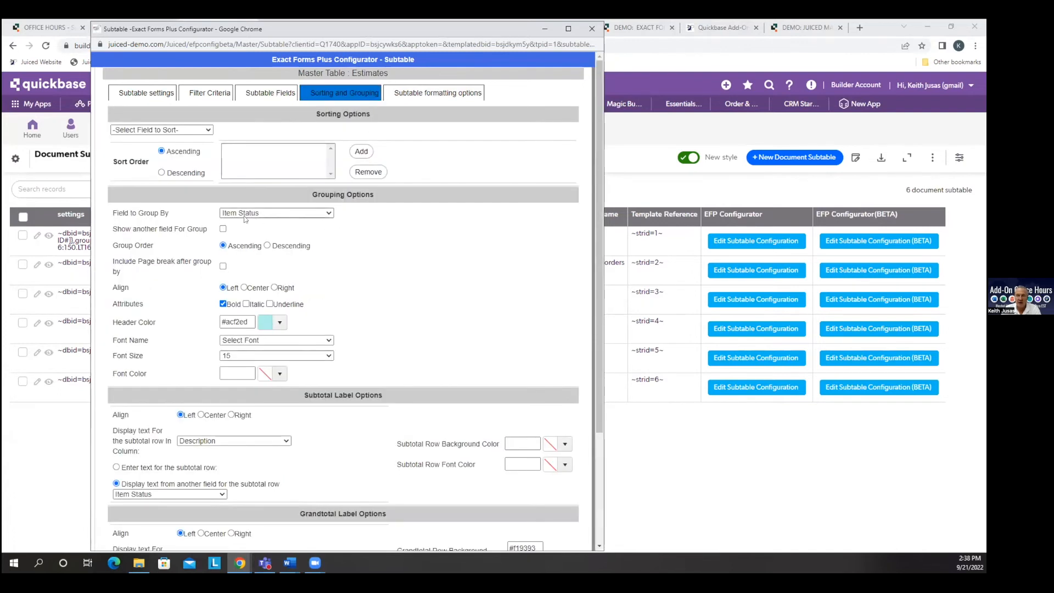
scroll(375, 253, down, 5)
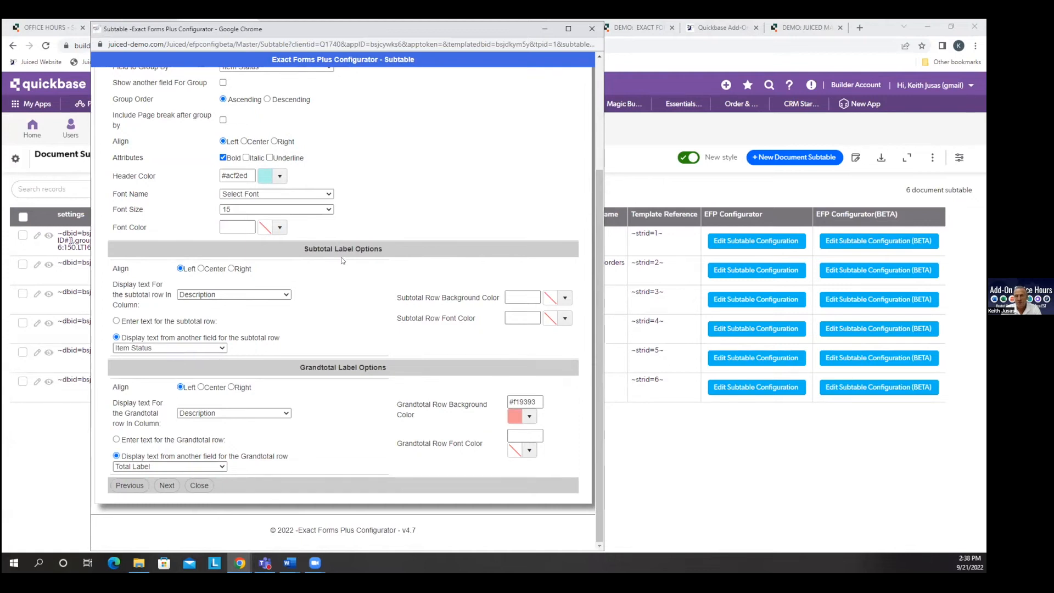
click(286, 295)
click(285, 296)
click(225, 349)
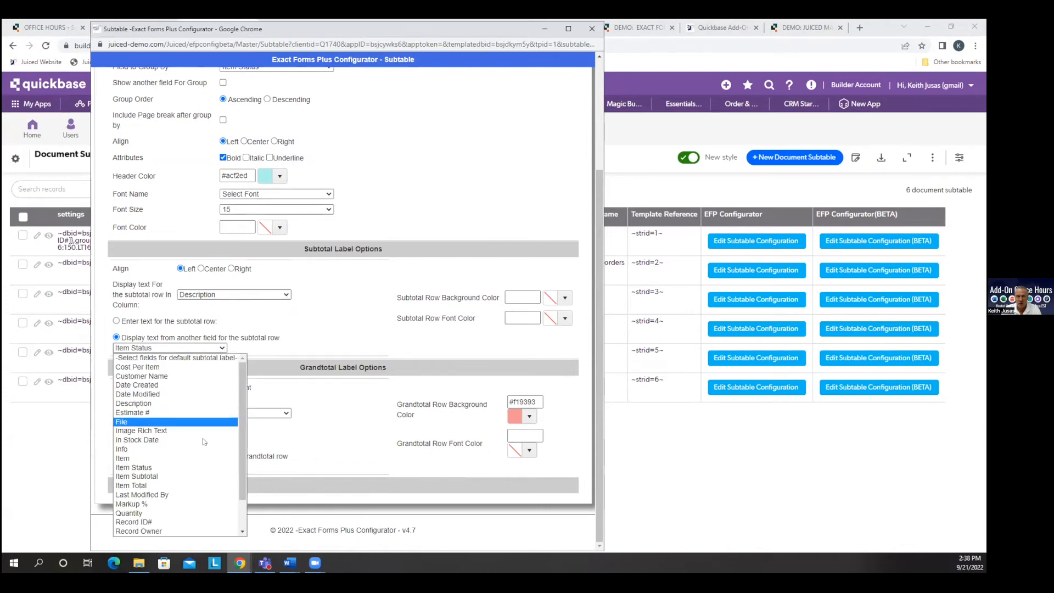
click(189, 470)
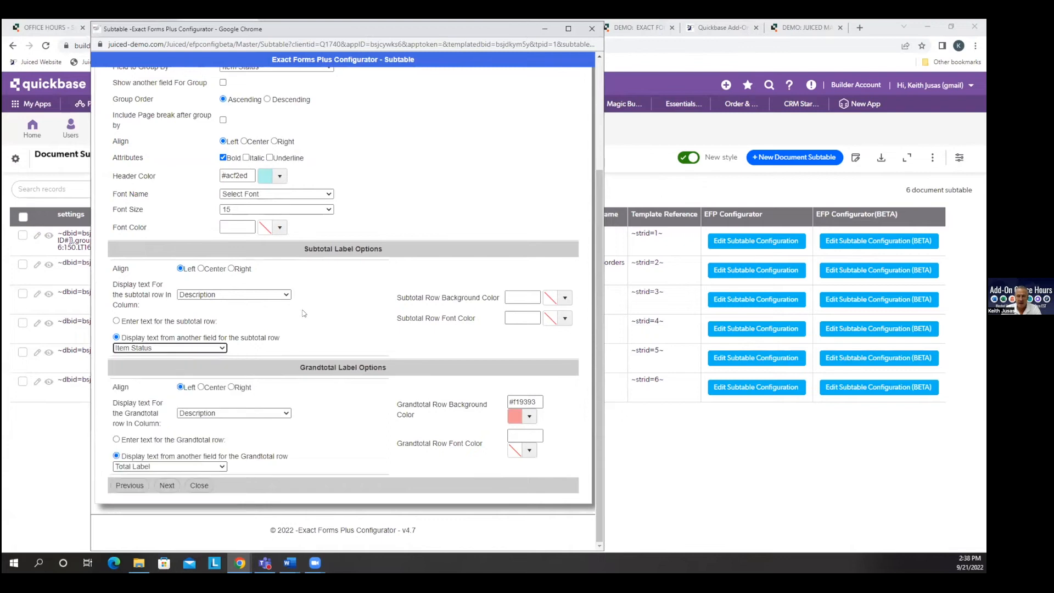
Try the custom text option for the grand total row, switch back to text from another field and close the configurator.
click(116, 439)
click(228, 440)
click(115, 458)
drag(306, 40, 268, 121)
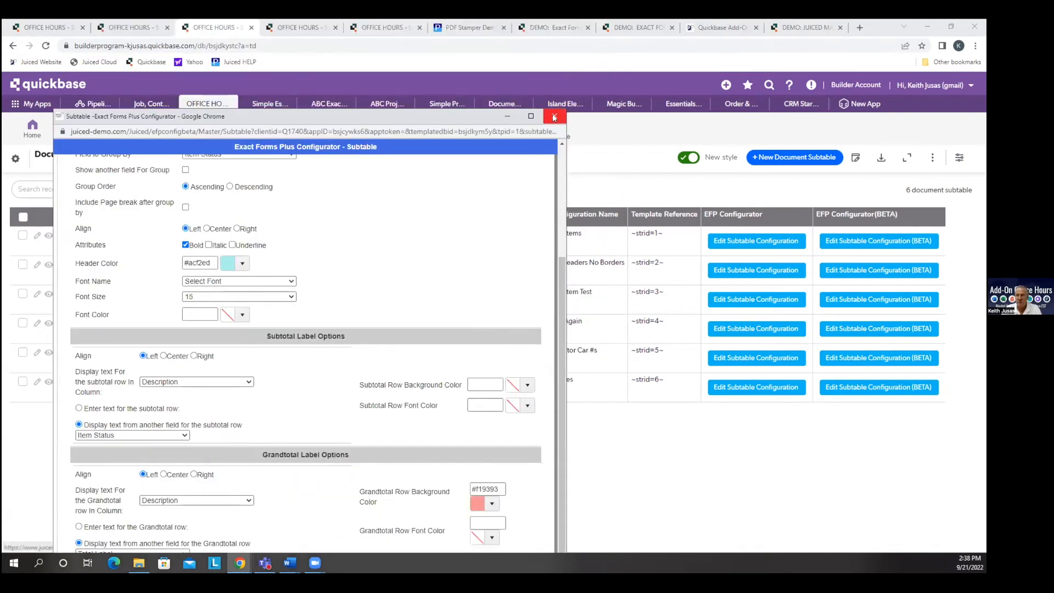
click(553, 110)
Regenerate the first pending estimate's EFP document, highlight the "TOTAL FOR Out of Stock" grand total label and close the preview.
click(133, 28)
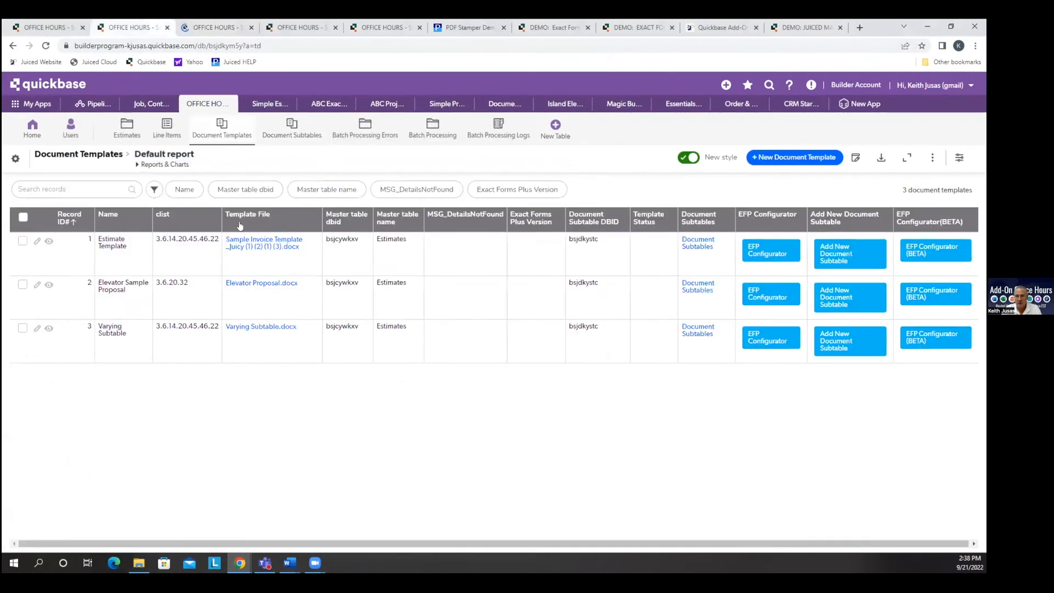
click(124, 132)
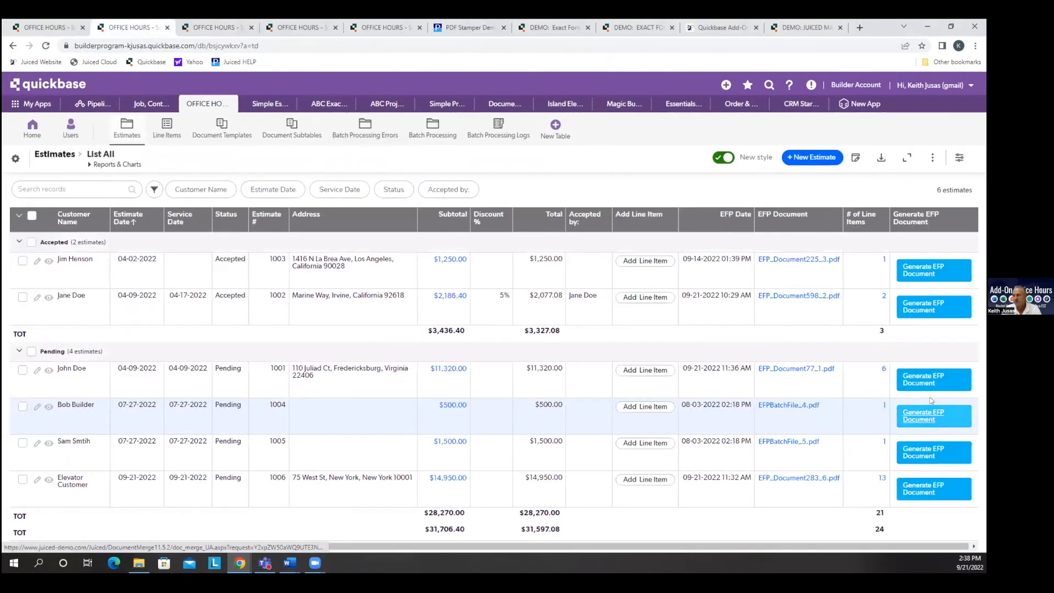
click(930, 379)
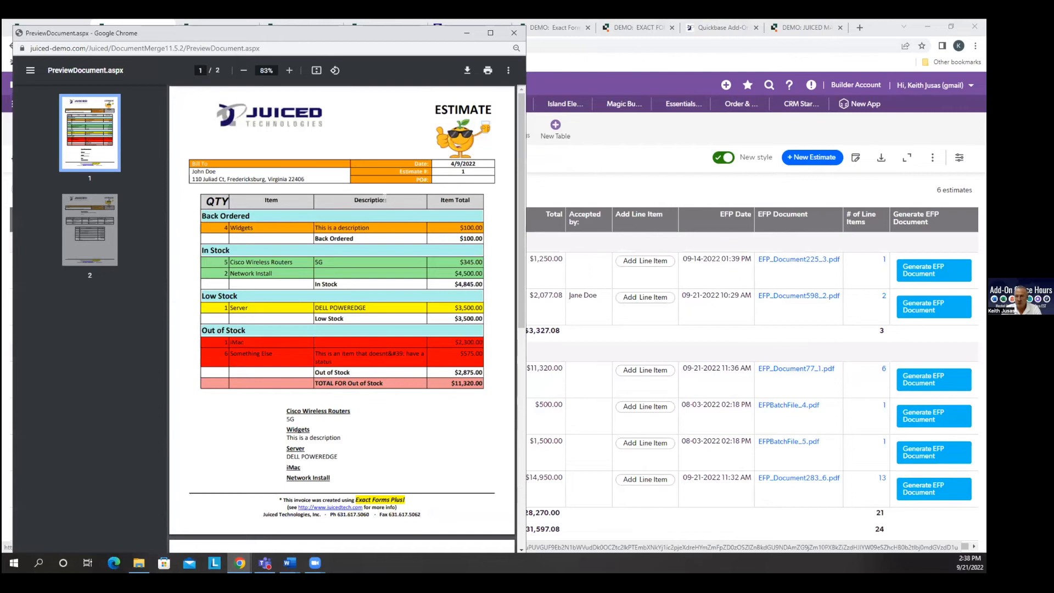
drag(361, 228, 330, 238)
drag(384, 386, 318, 377)
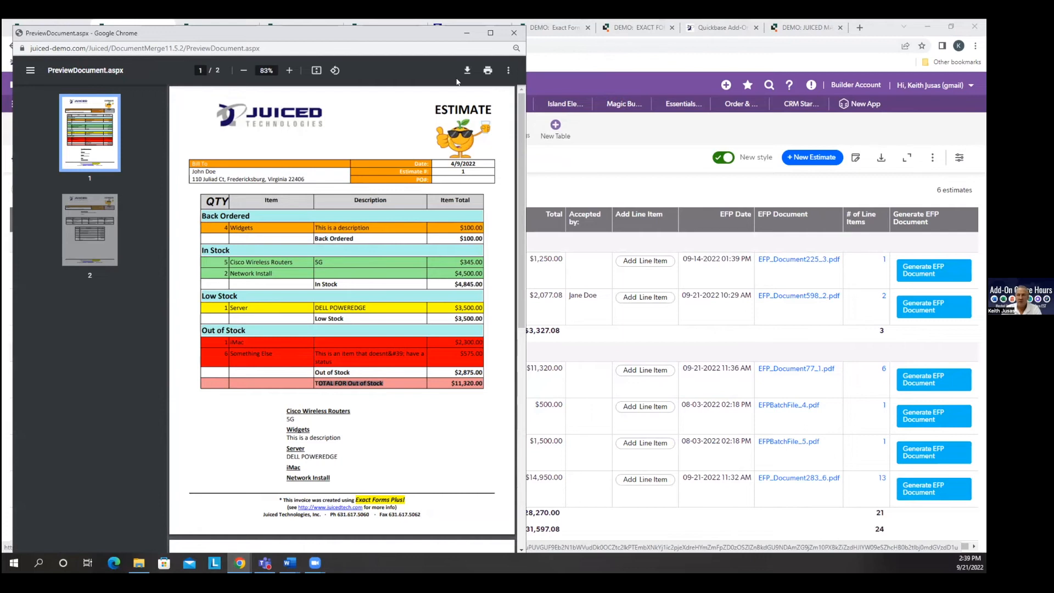
click(514, 32)
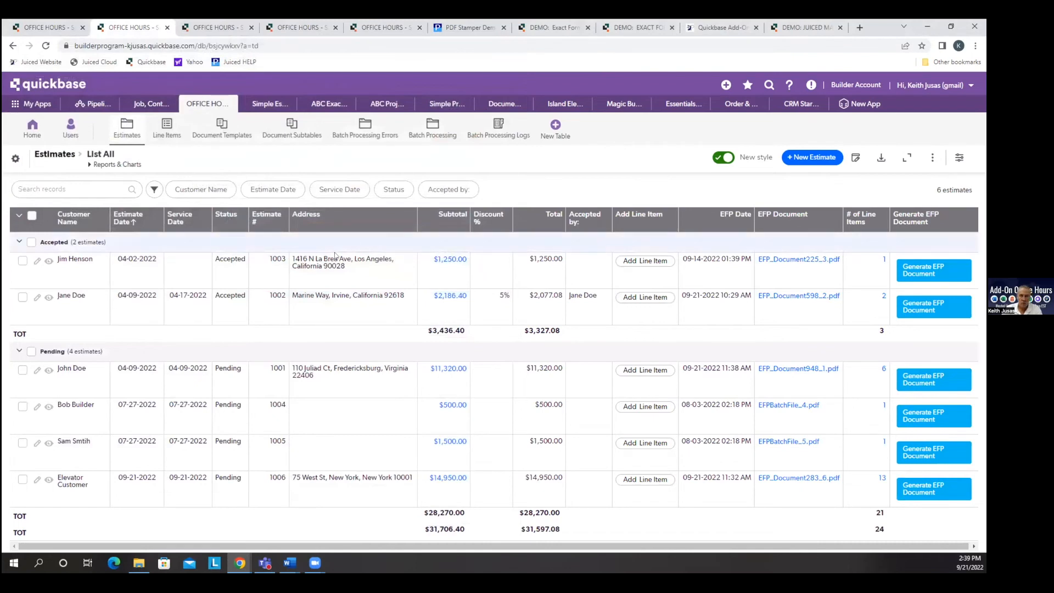
Open the Estimate Template's EFP Configurator (BETA) and open its Line Items subtable configuration for editing.
click(242, 135)
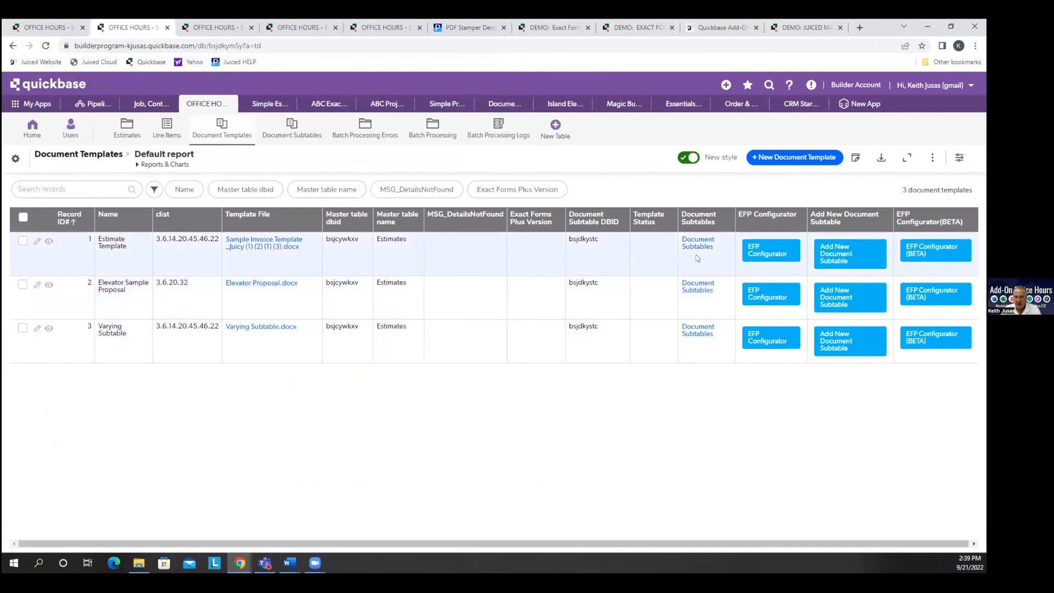
click(922, 251)
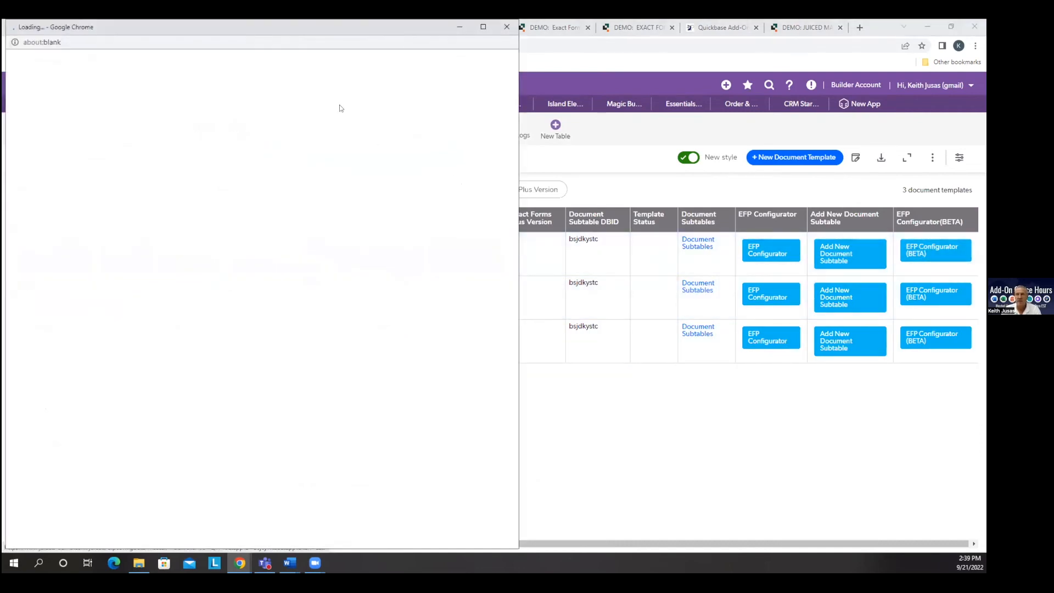
drag(348, 29, 406, 33)
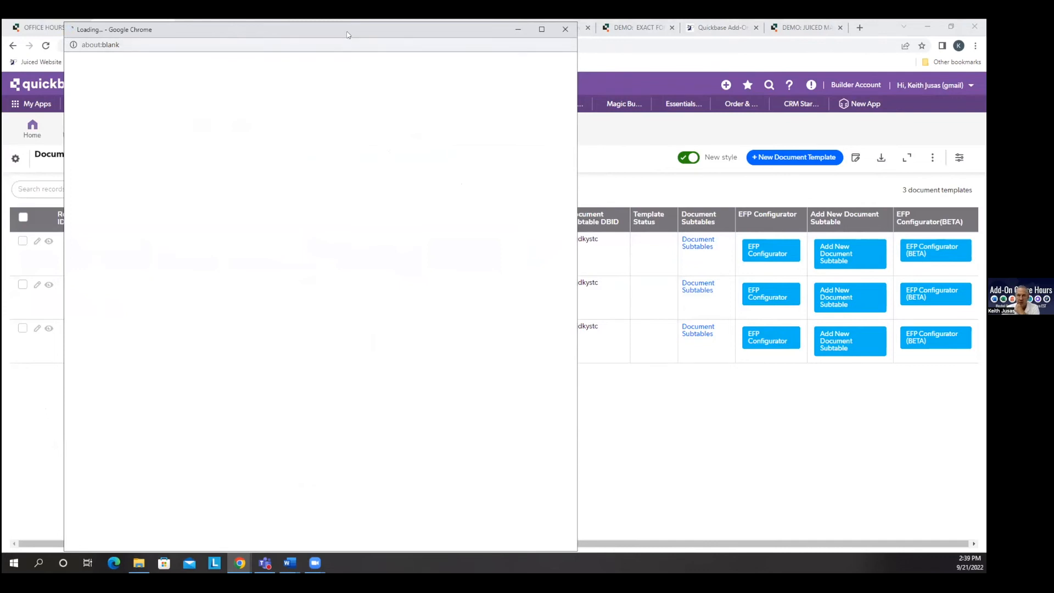
drag(346, 31, 332, 33)
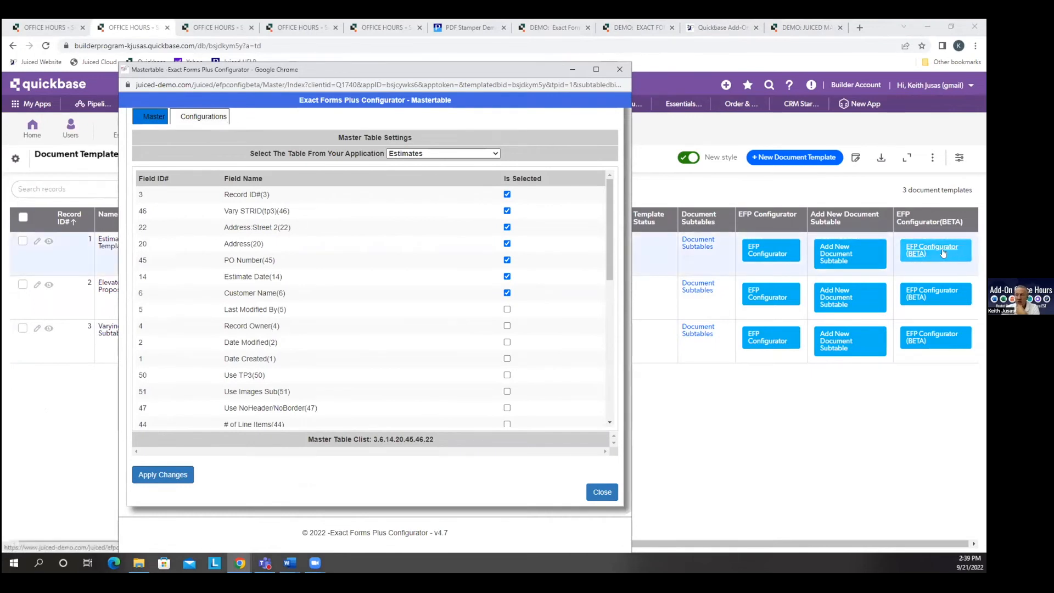
click(209, 118)
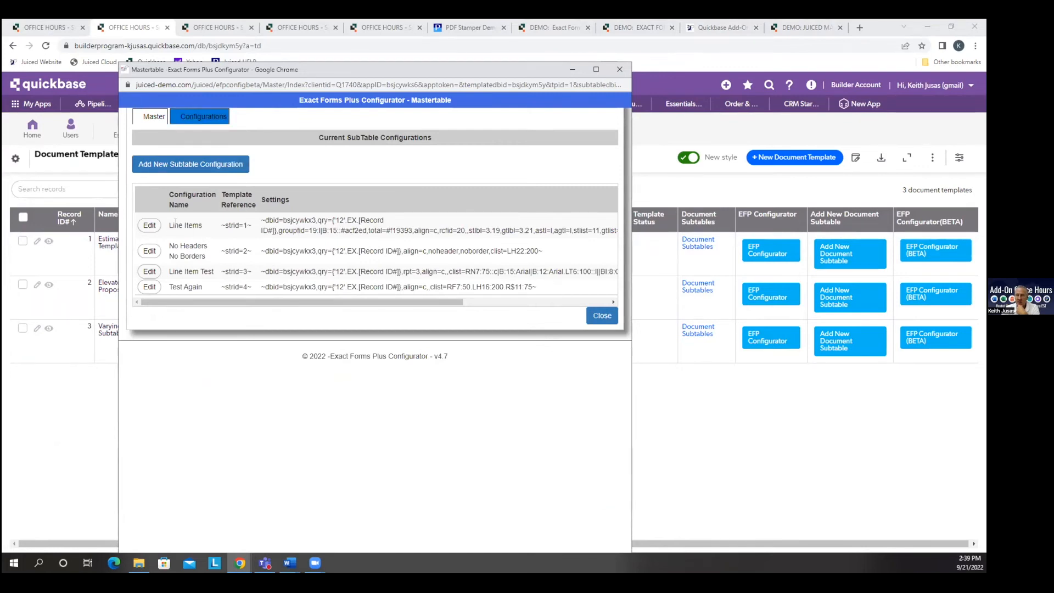
click(148, 226)
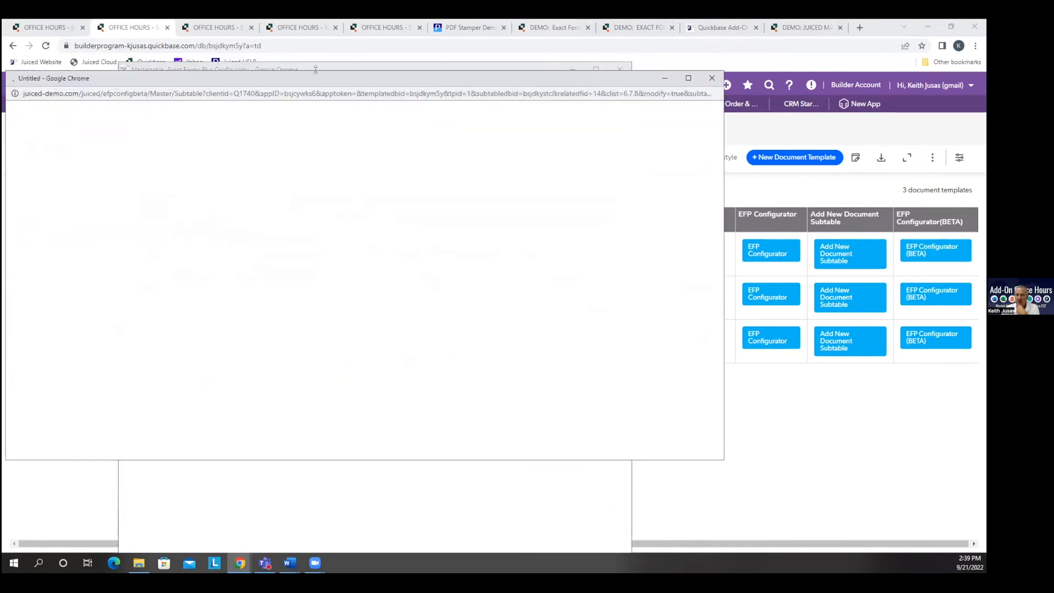
Try the Float type for the Quantity field in the Line Items subtable's fields, working in the enlarged configurator window.
drag(322, 77, 340, 21)
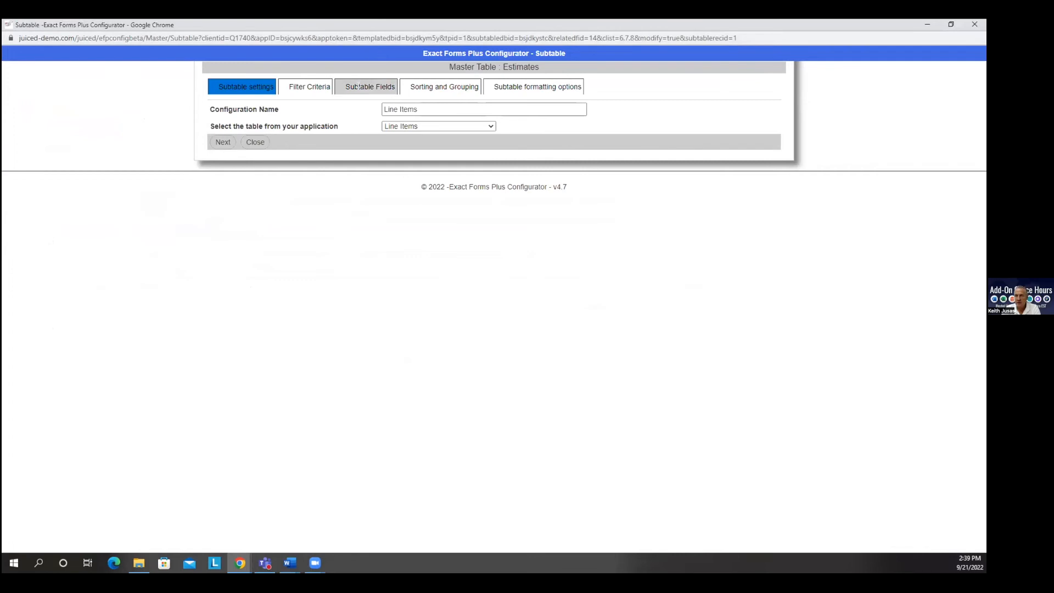
click(358, 86)
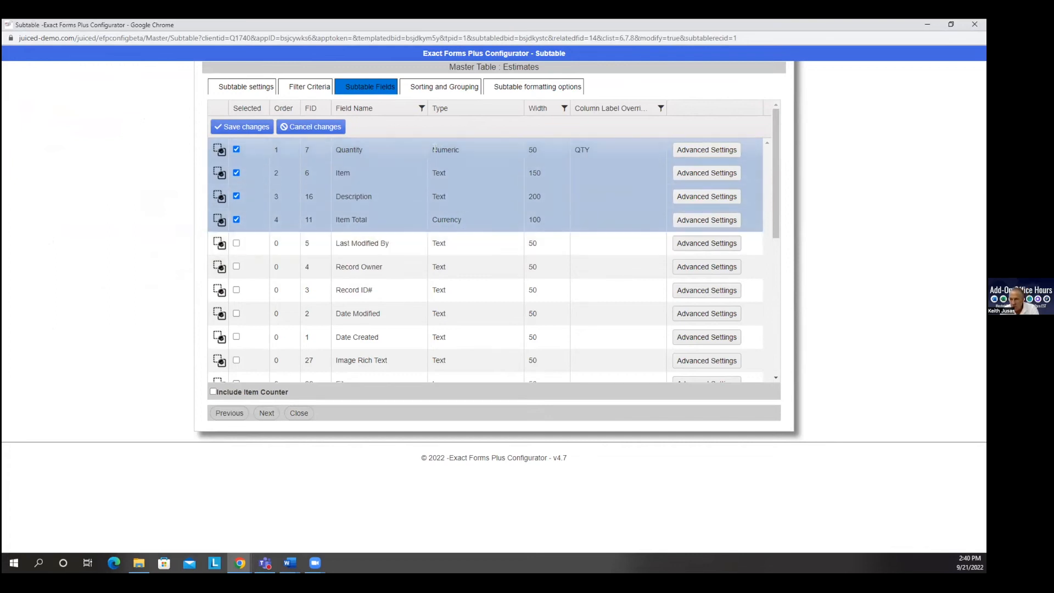
click(461, 151)
click(461, 151)
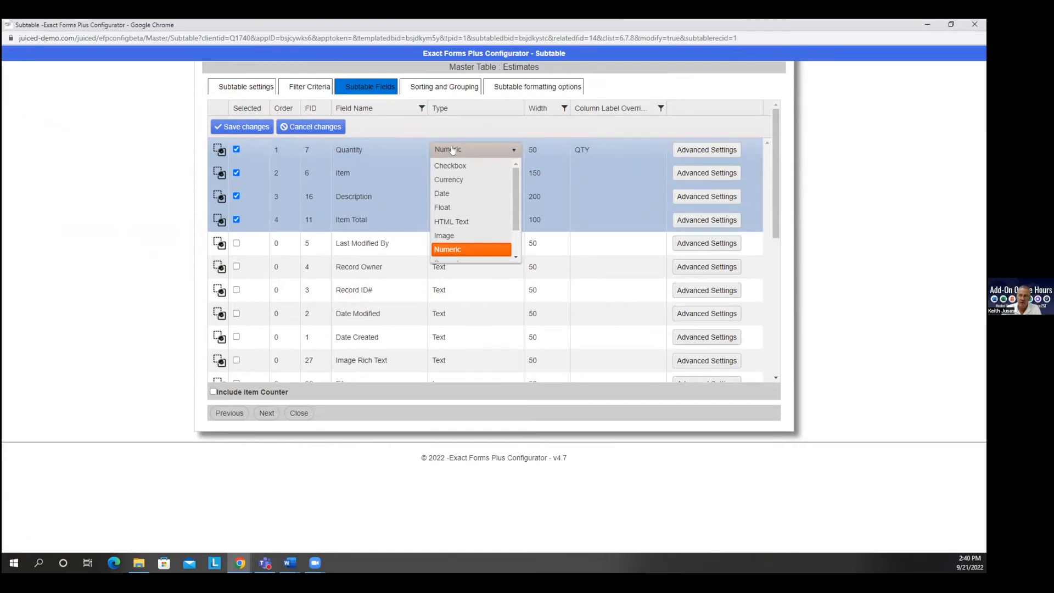
click(456, 211)
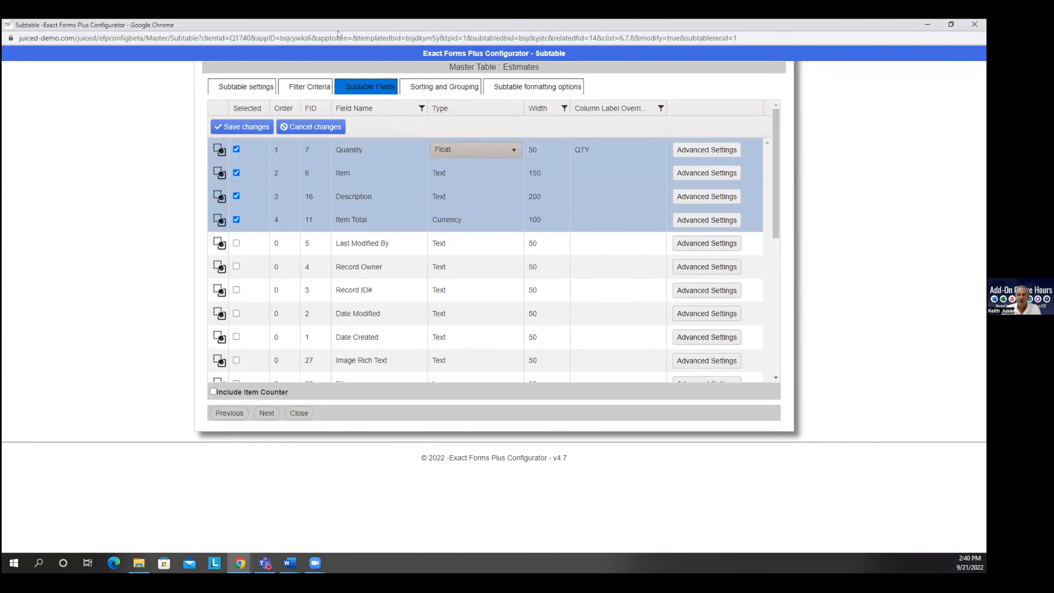
Open the first pending estimate from the Estimates table and review the quantities in its line items.
drag(285, 25, 285, 20)
drag(280, 66, 178, 123)
click(520, 126)
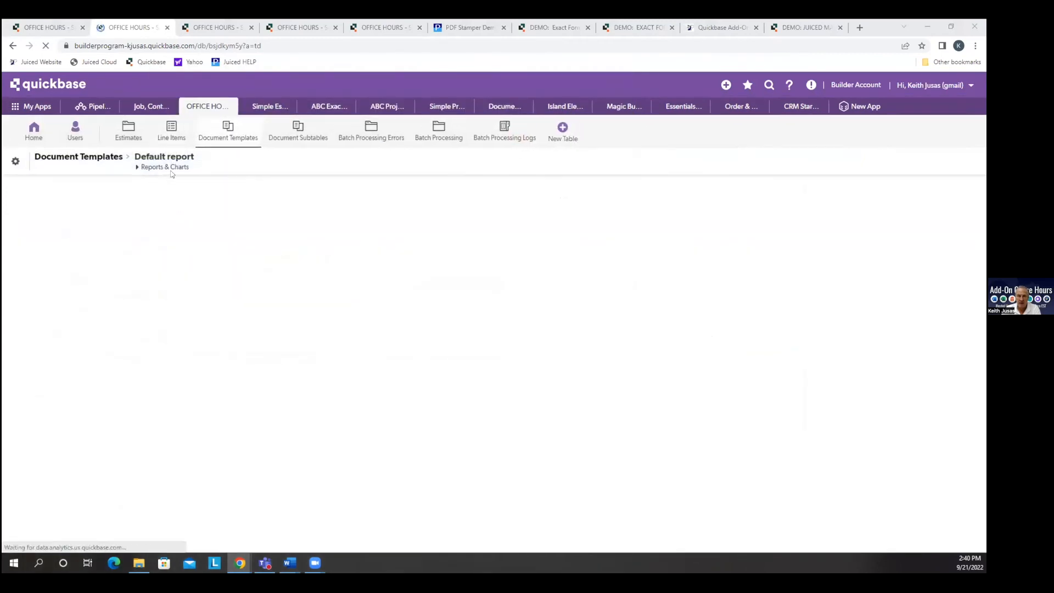
click(127, 137)
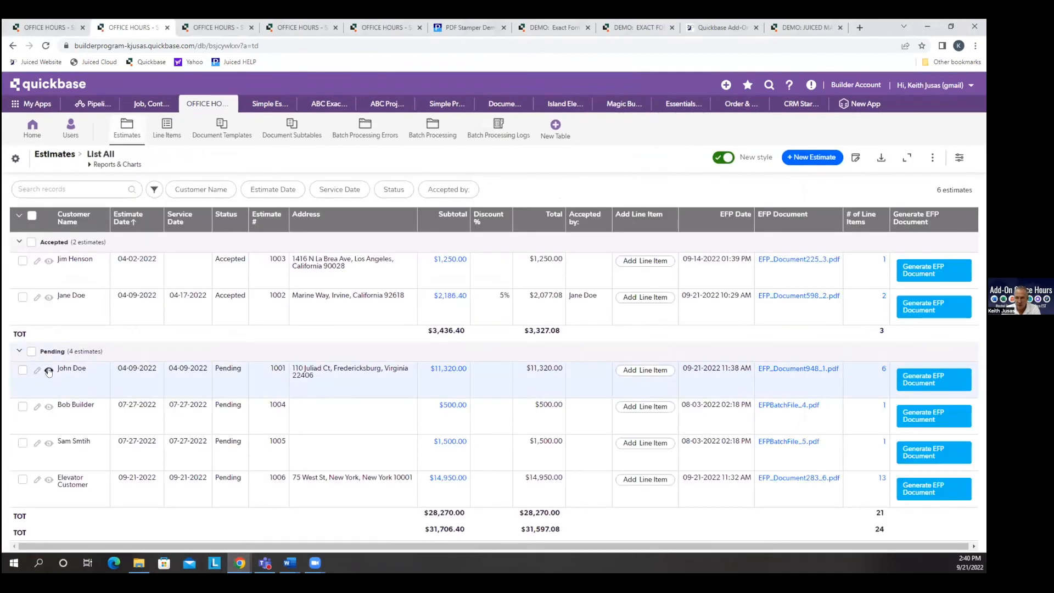
click(48, 373)
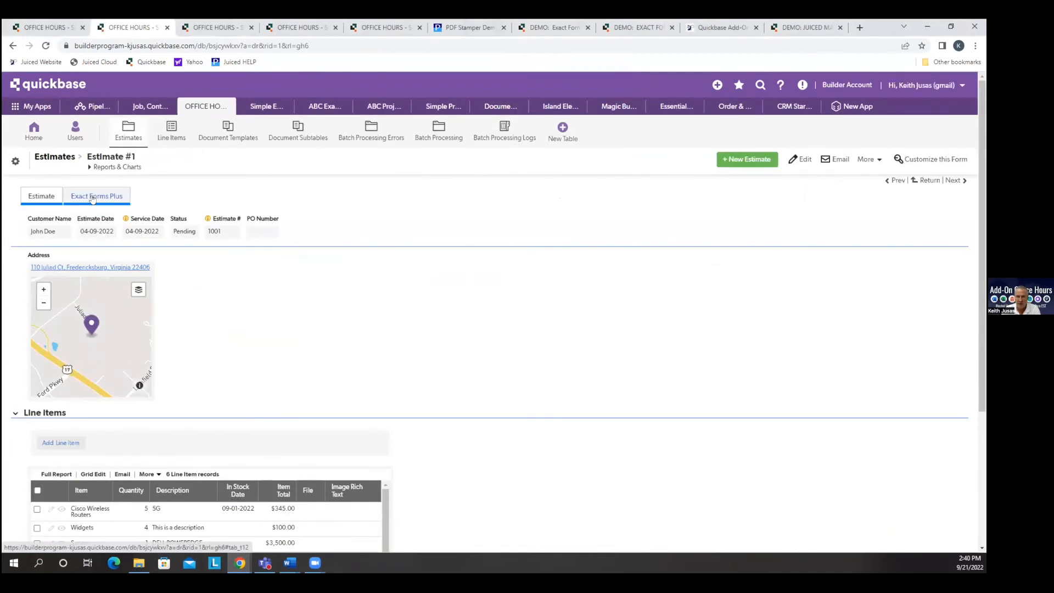
scroll(596, 377, down, 3)
scroll(597, 376, down, 1)
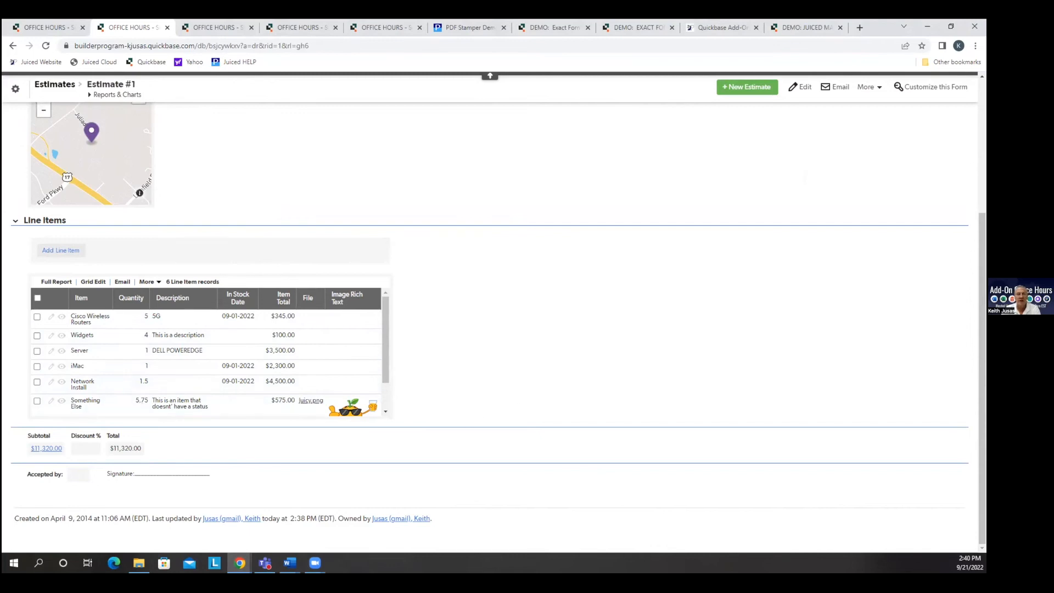
scroll(620, 360, up, 5)
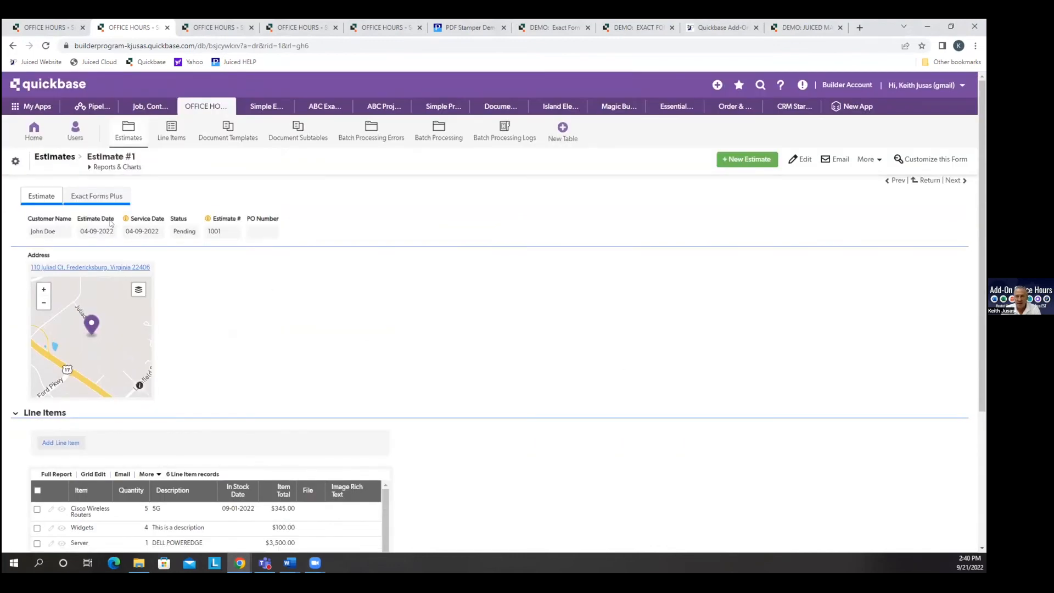
Open the estimate's stored EFP_Document948_1.pdf and highlight the 1.5 quantity in the lower table on page 2.
click(122, 197)
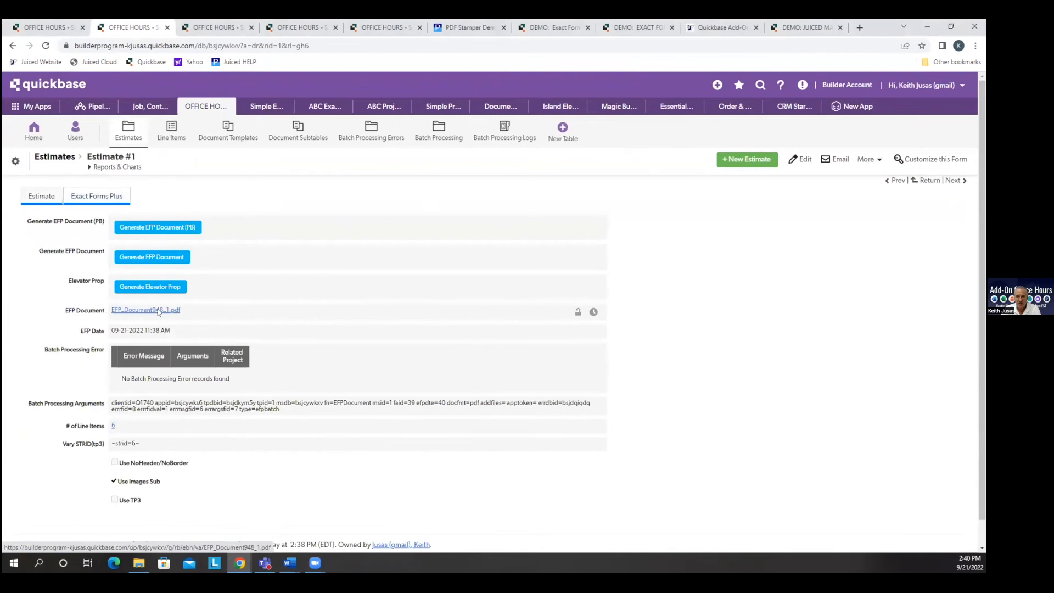
click(81, 538)
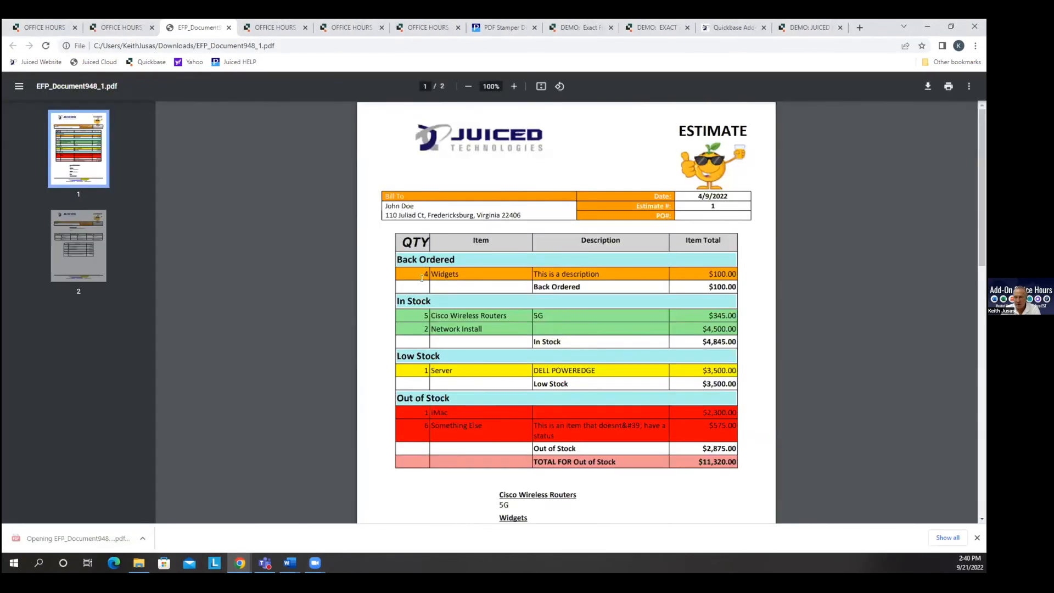
scroll(489, 393, down, 9)
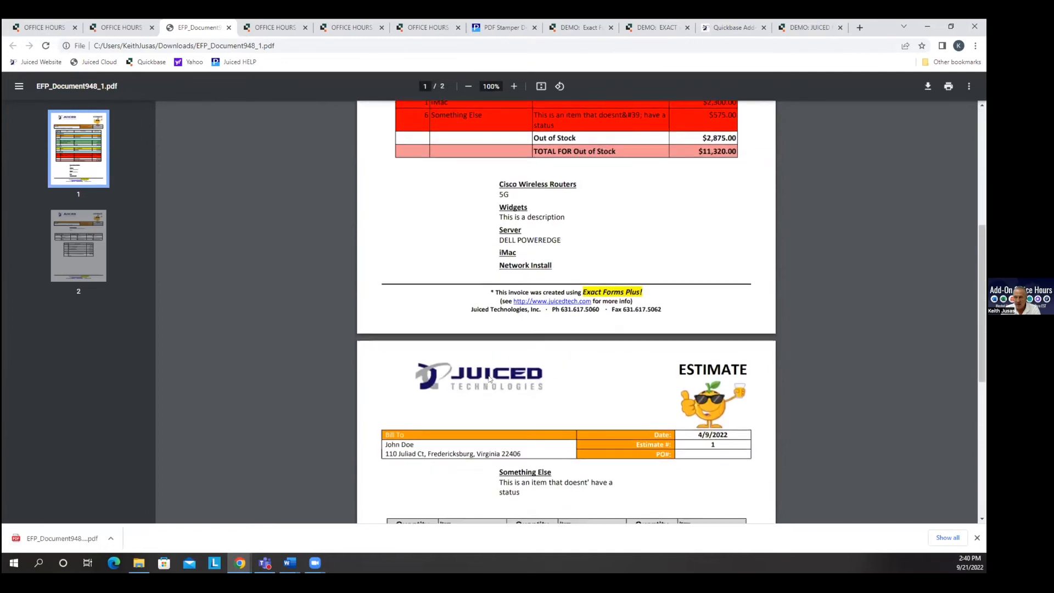
scroll(490, 375, down, 3)
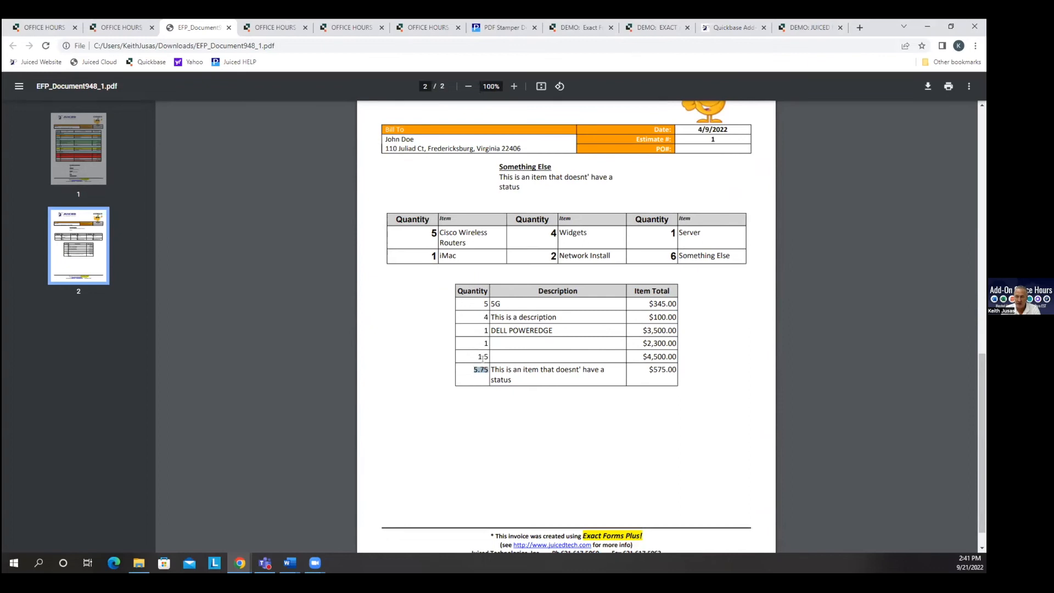
drag(476, 357, 489, 356)
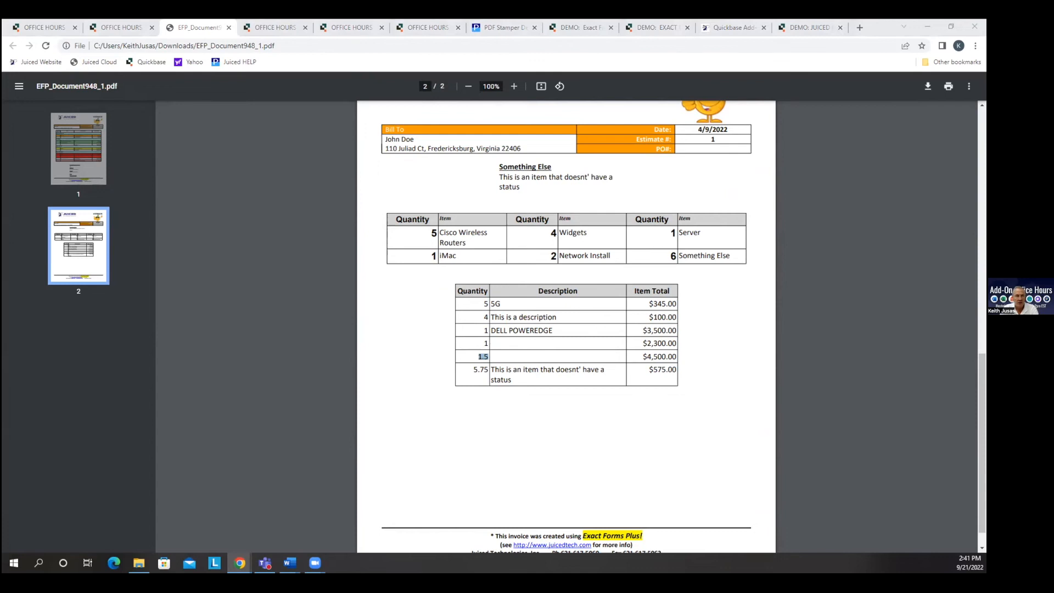
Switch back to the subtable configurator and examine the field types available for Item Total.
key(alt+Tab)
click(493, 282)
click(493, 283)
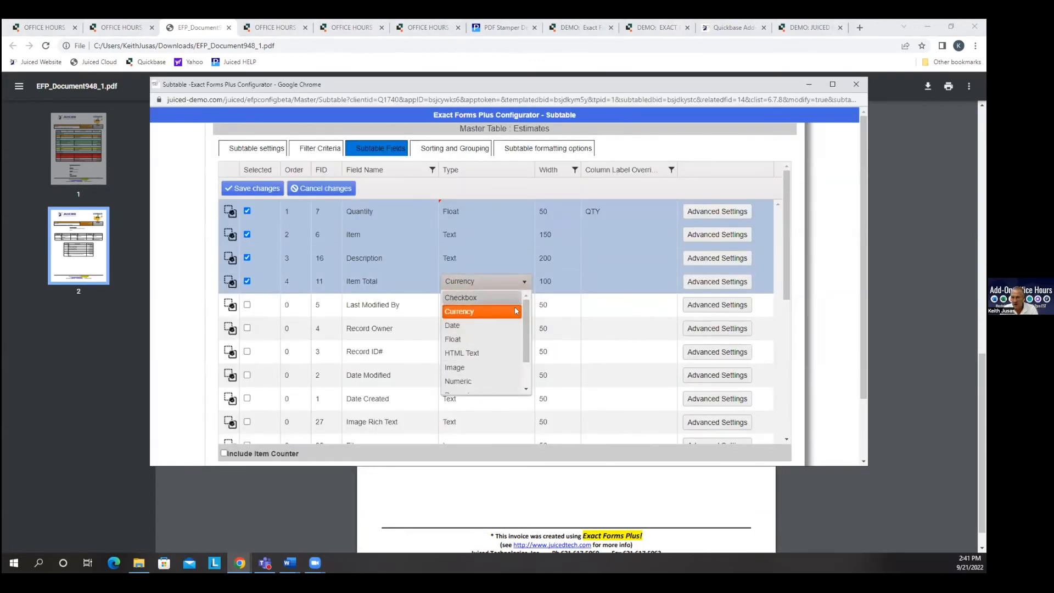
scroll(524, 379, down, 2)
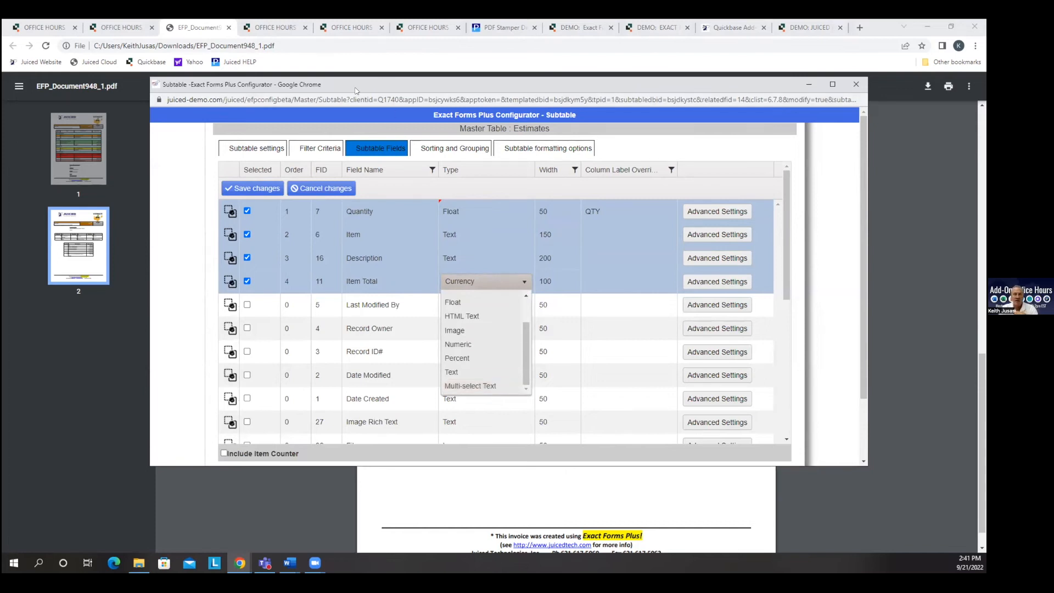
Return to the generated PDF, review it back up to its first page and close it.
click(356, 66)
scroll(738, 404, up, 8)
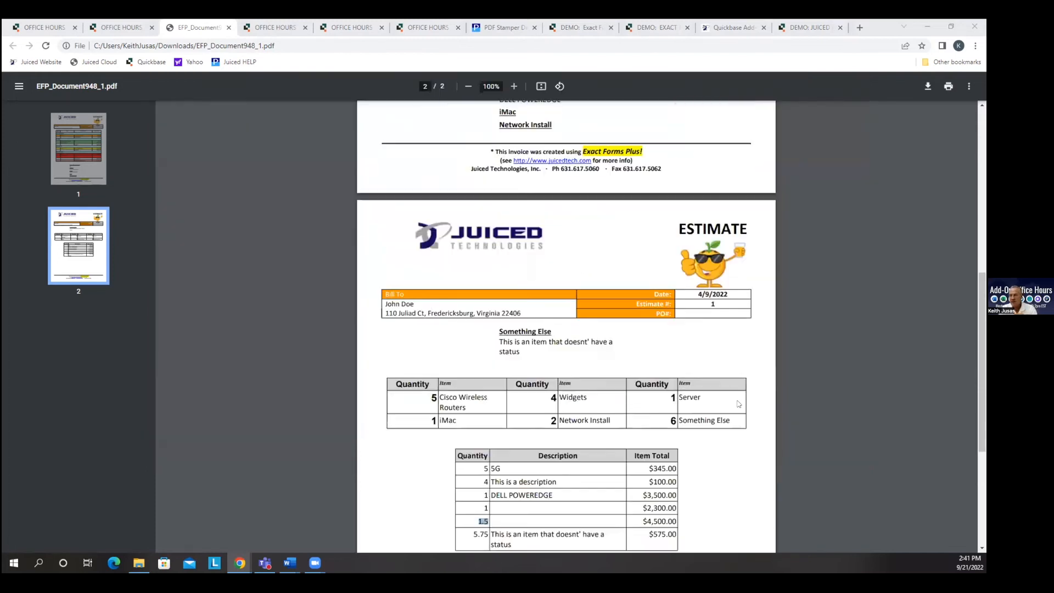
scroll(738, 404, up, 4)
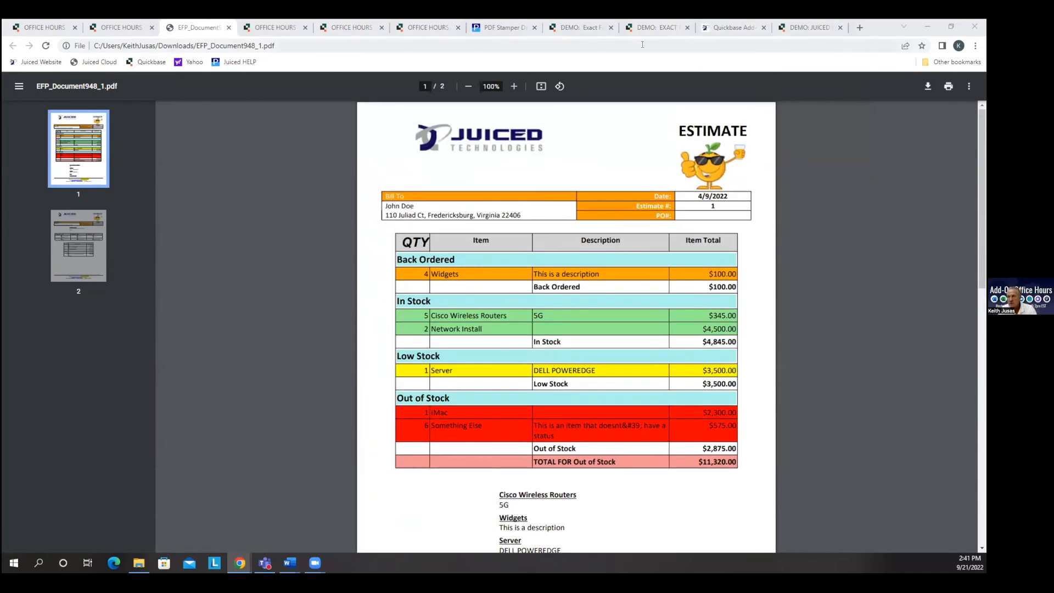
click(229, 27)
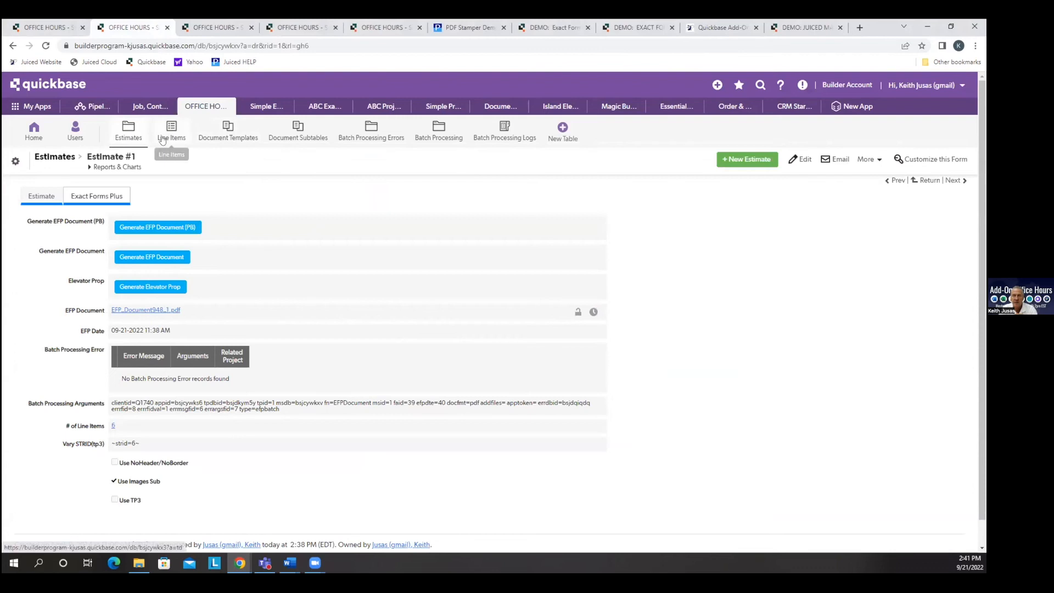
Reopen the first pending estimate to check its line items, and bring up the full Line Items table.
click(131, 135)
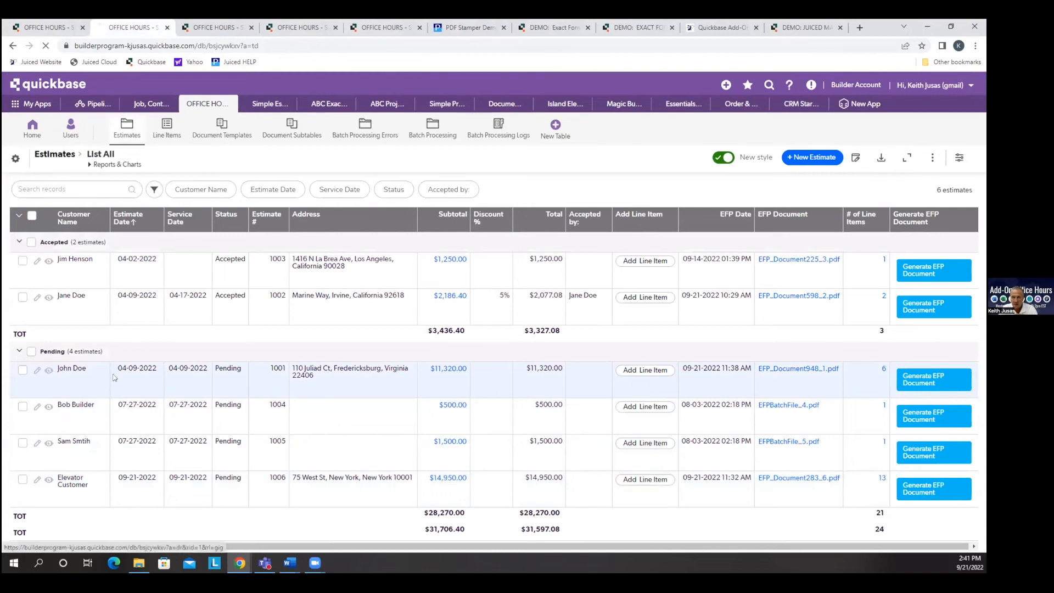
click(49, 369)
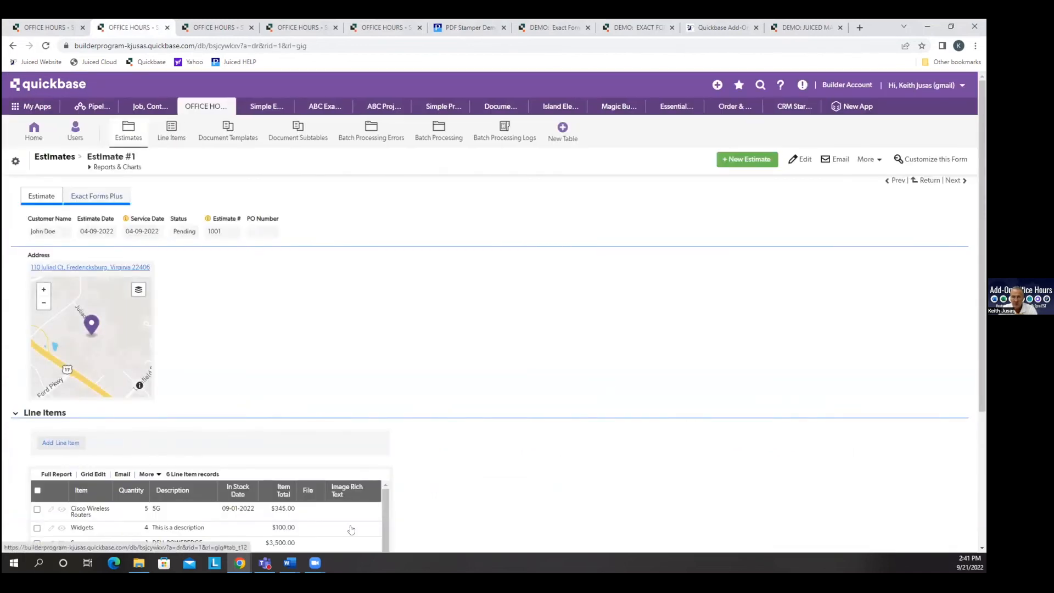
scroll(375, 426, down, 3)
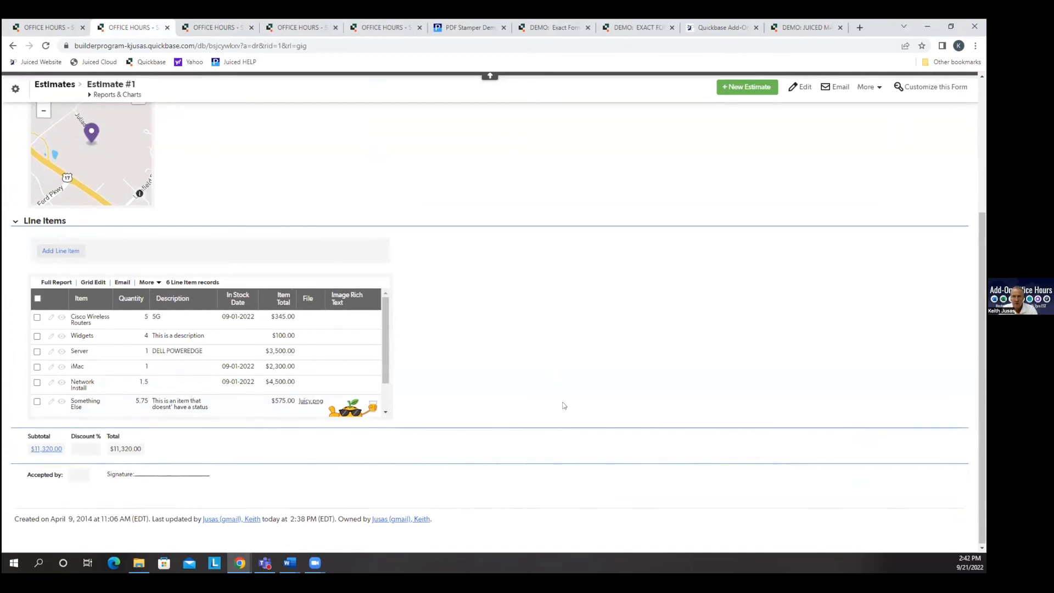
scroll(384, 269, up, 3)
click(175, 134)
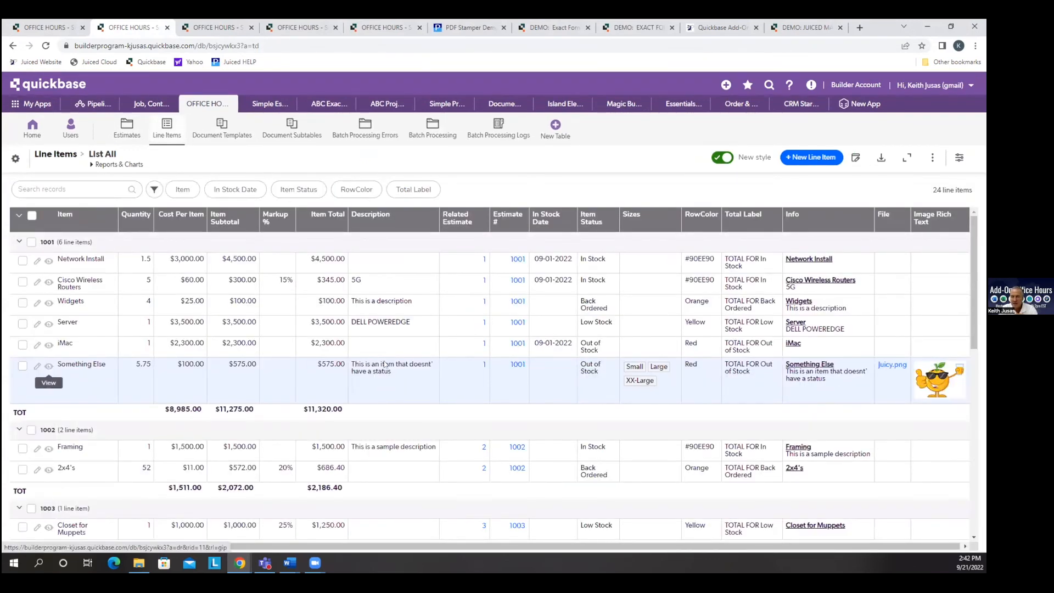
Open the estimate related to the Something Else line item, generate its EFP document and close the preview.
click(482, 363)
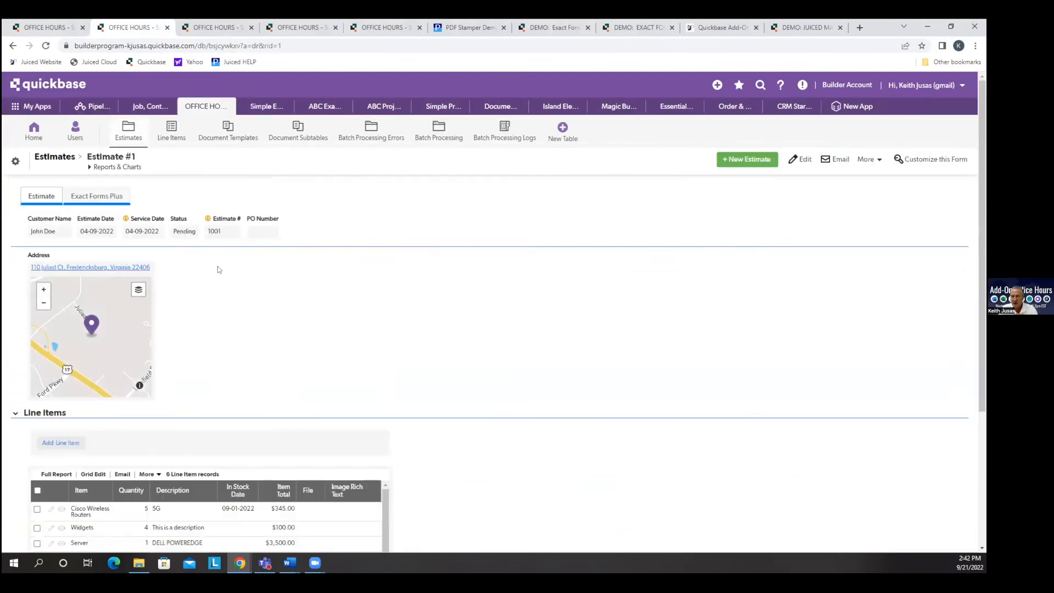
click(112, 198)
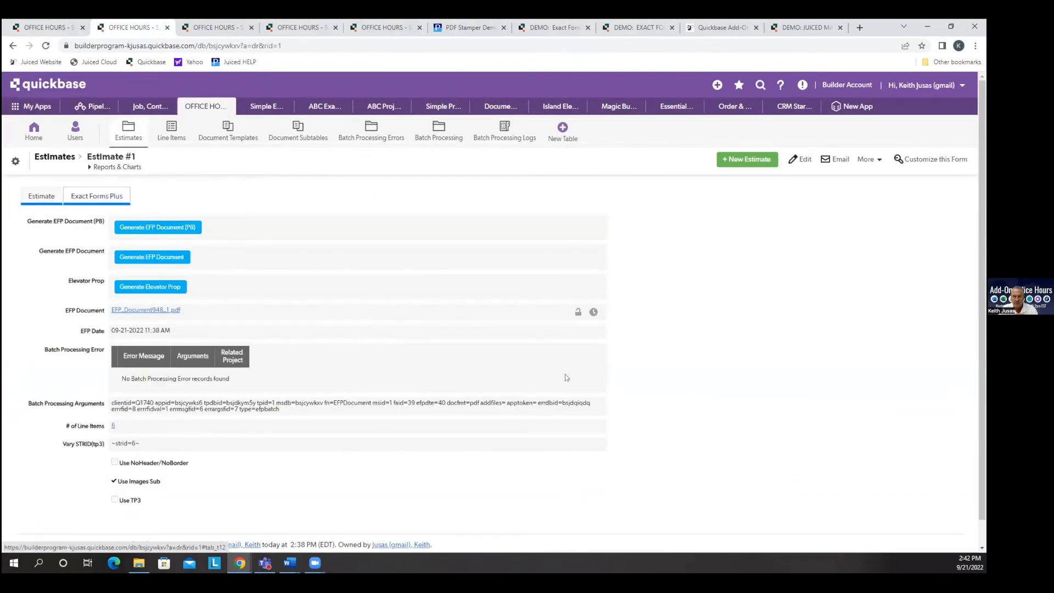
click(165, 258)
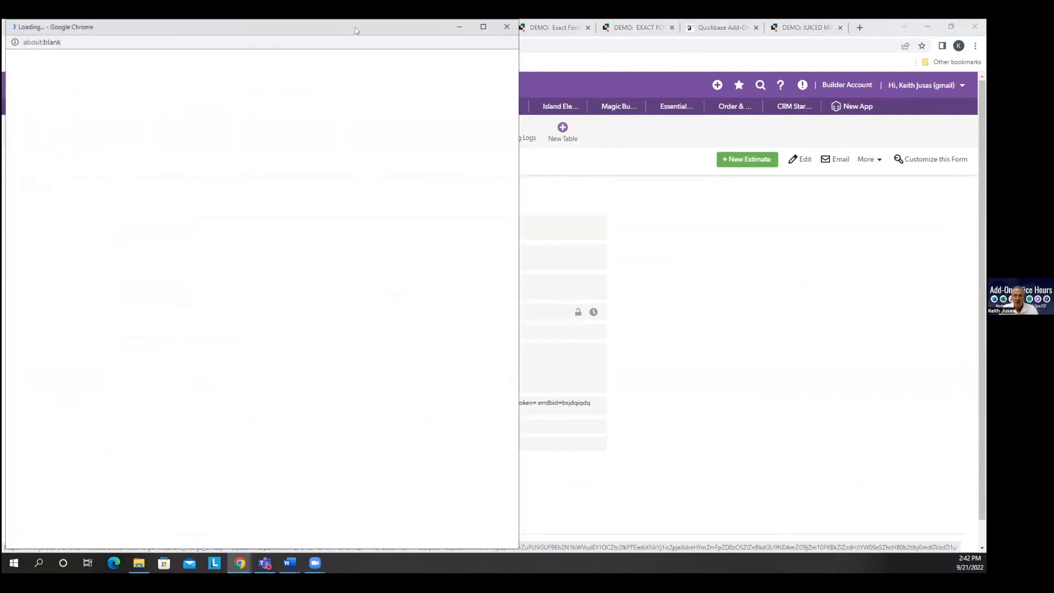
drag(355, 30, 447, 37)
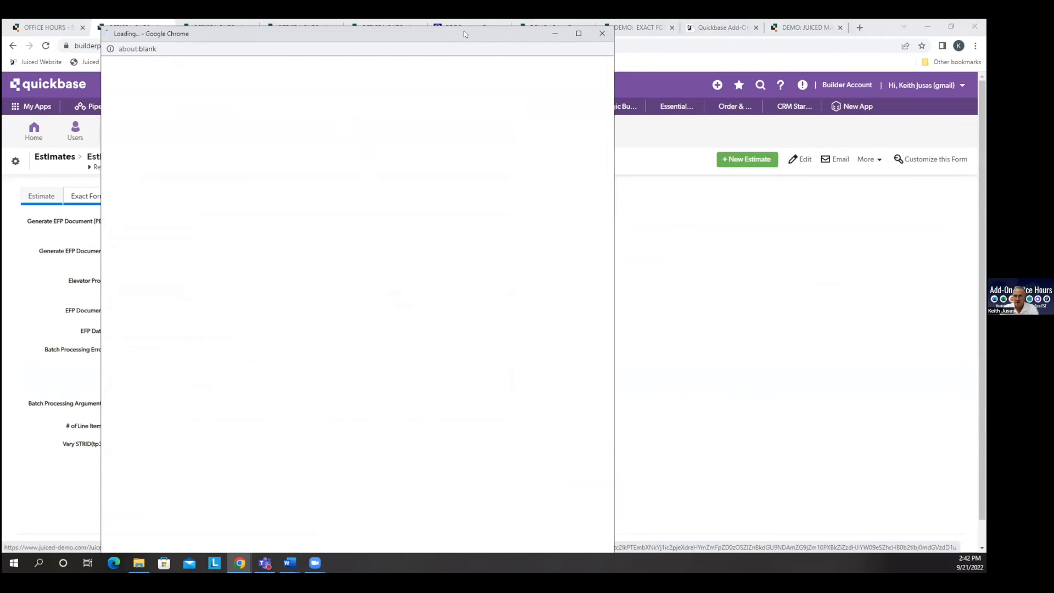
drag(464, 34, 423, 33)
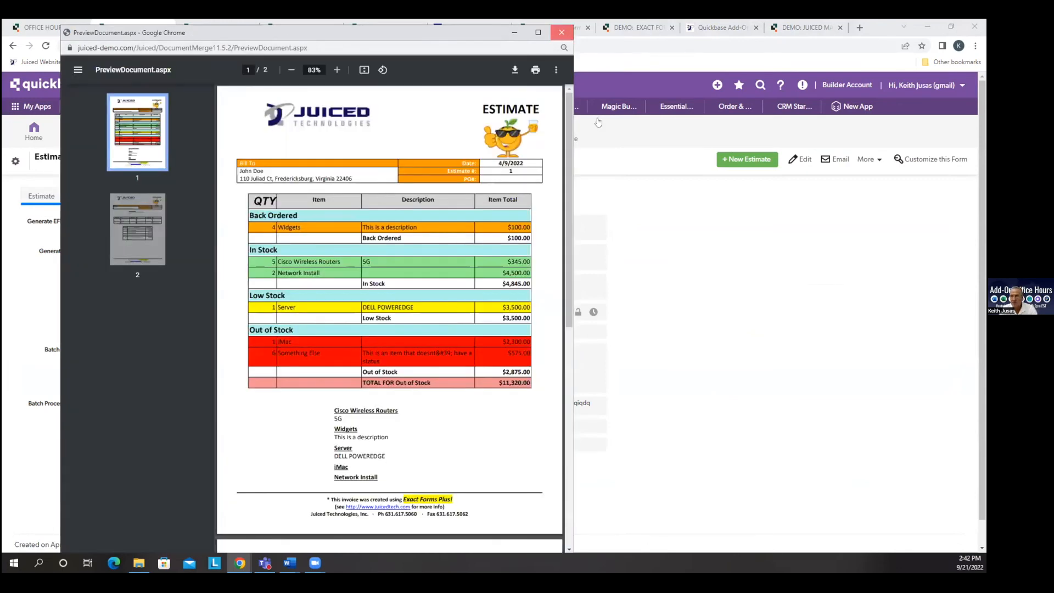
click(561, 32)
Open the Line Items document subtable's BETA configuration for editing and include the Sizes field among its subtable fields.
click(298, 131)
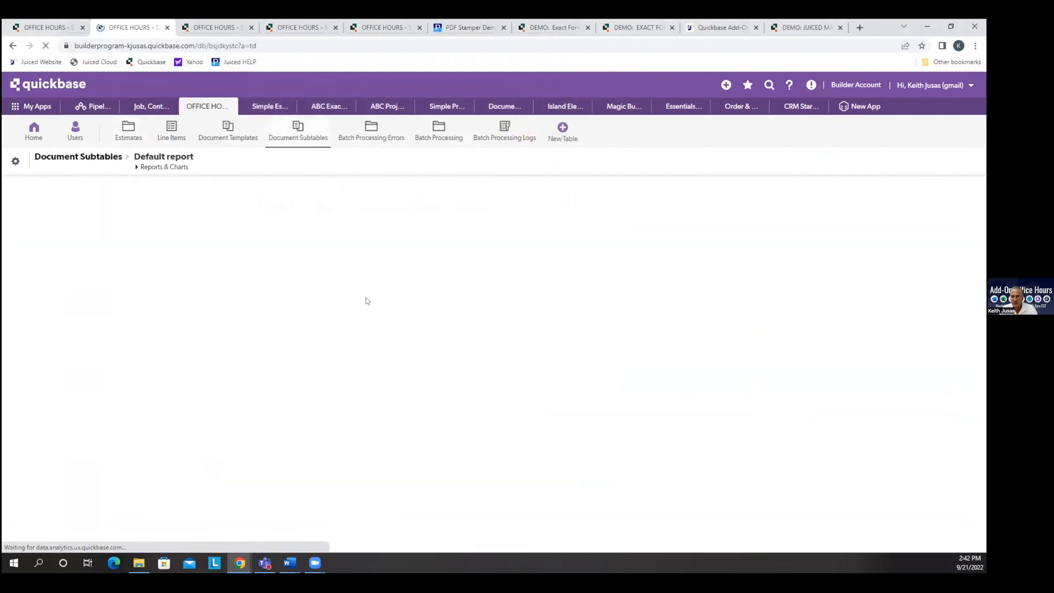
click(841, 246)
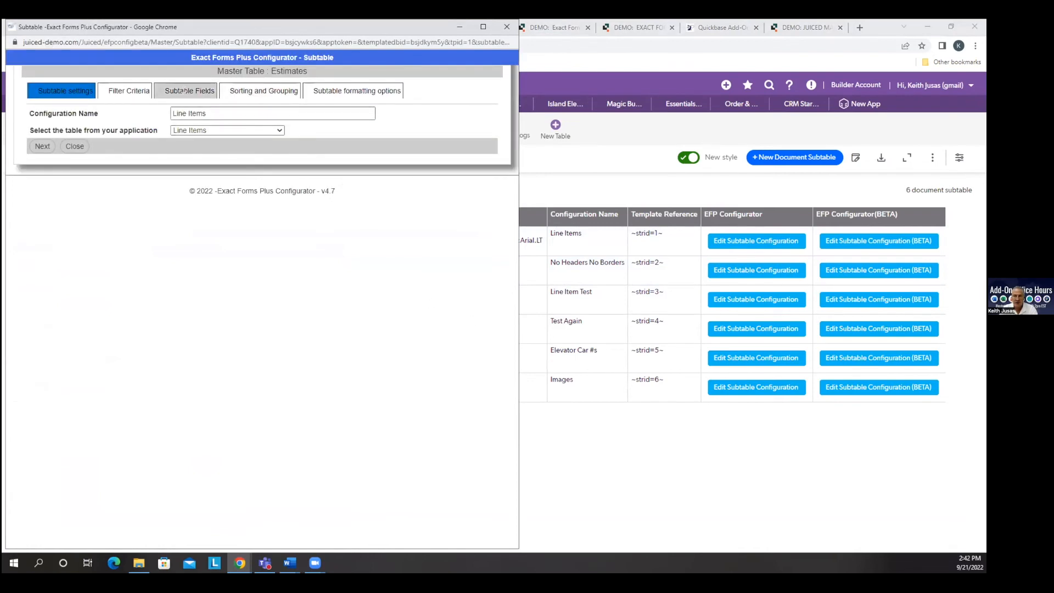
click(183, 92)
scroll(222, 320, down, 2)
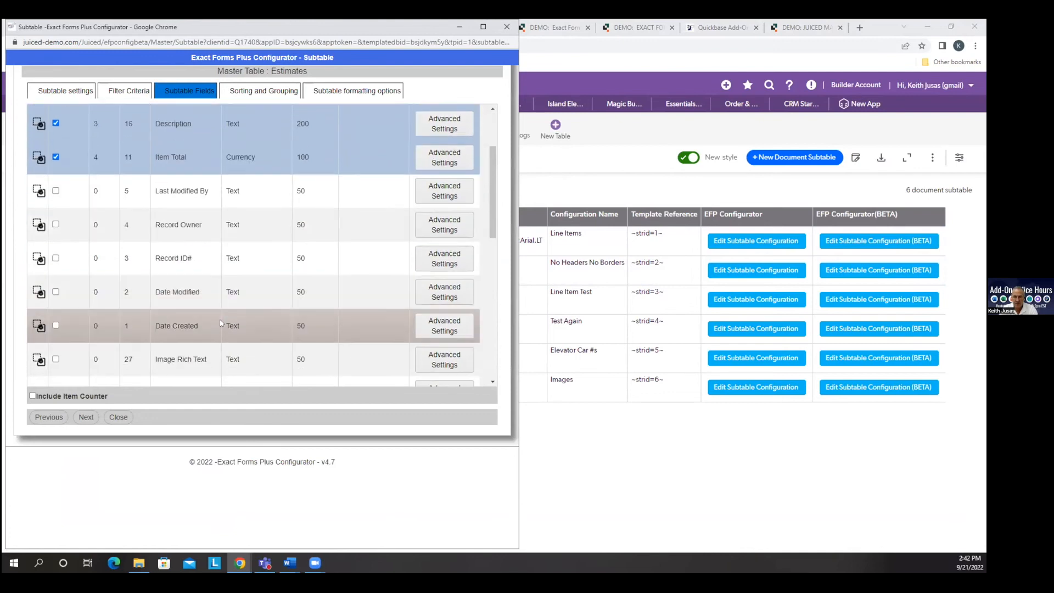
scroll(221, 323, down, 5)
scroll(221, 323, down, 4)
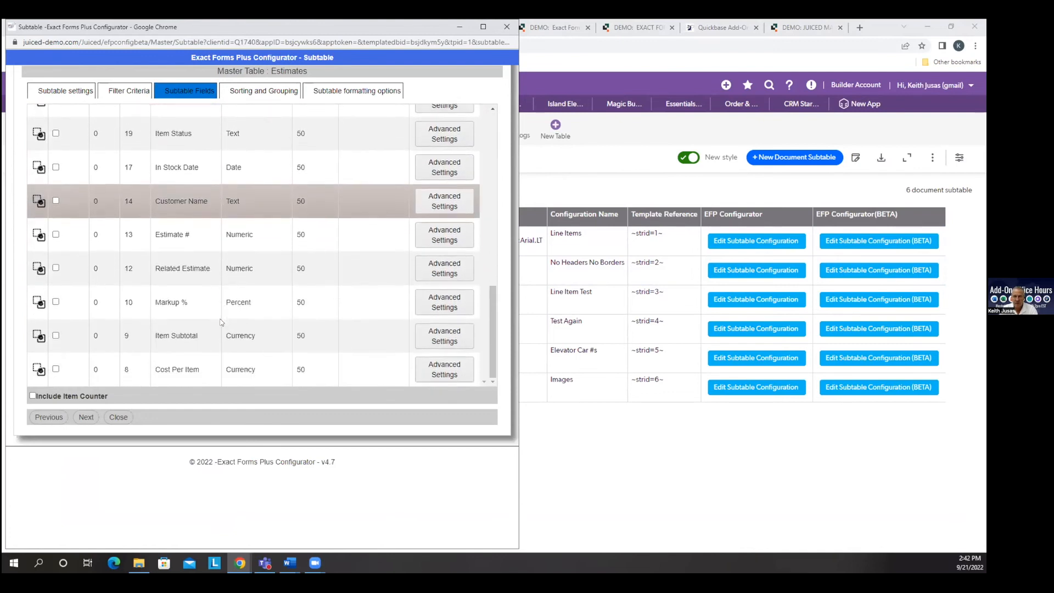
scroll(218, 330, up, 2)
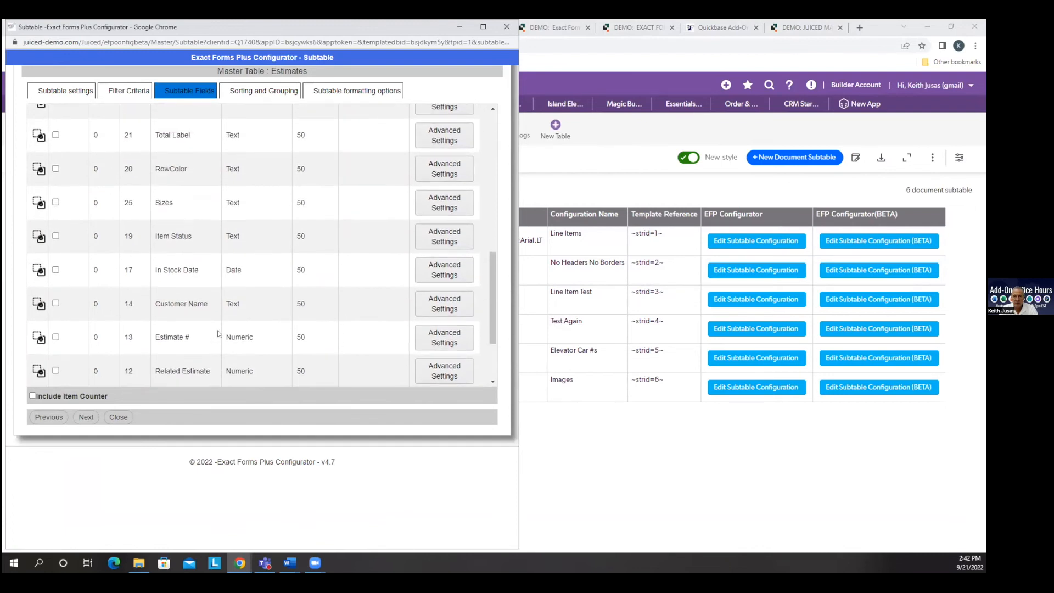
click(55, 203)
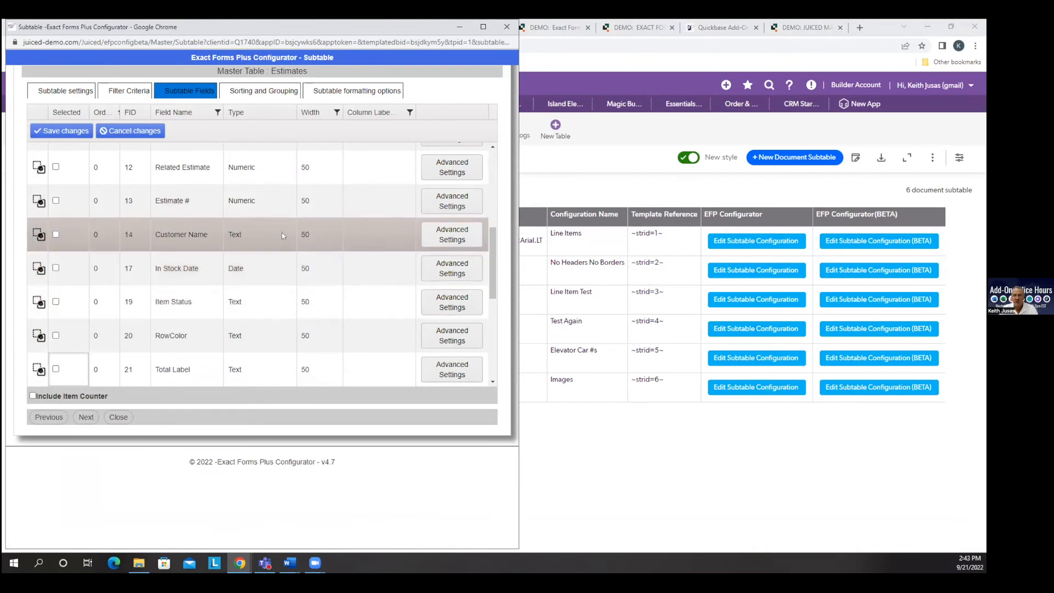
scroll(282, 233, up, 5)
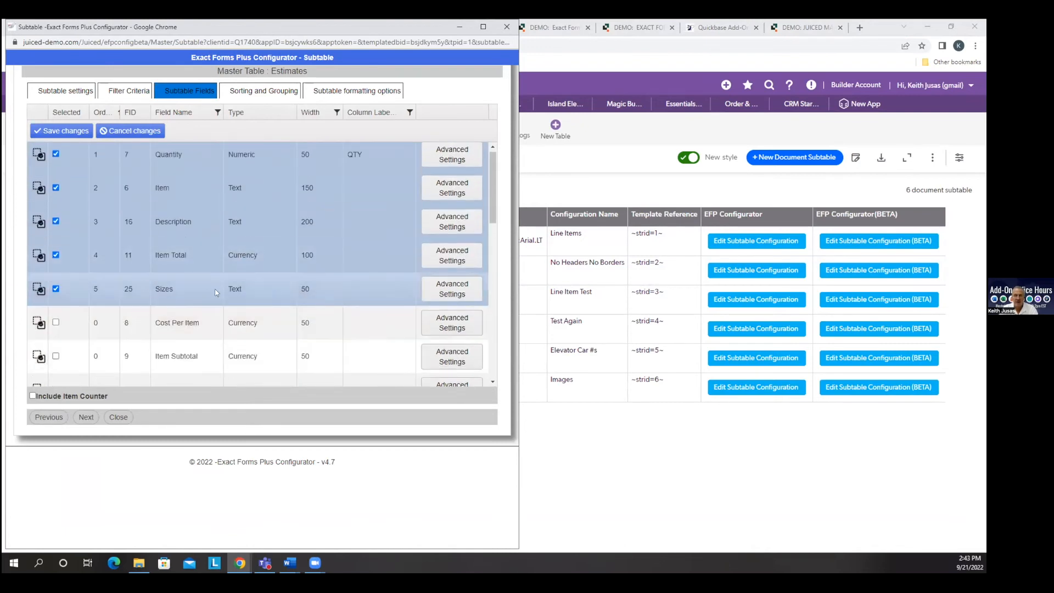
Set the Sizes subtable field's type to Multi-select Text and save the field changes.
click(260, 294)
click(284, 288)
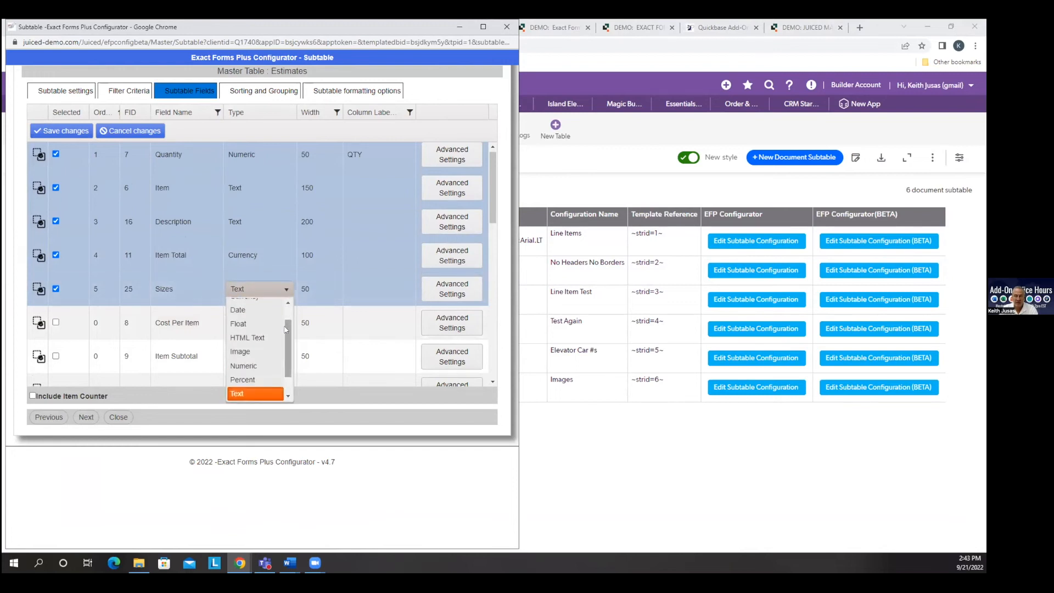
drag(285, 329, 285, 353)
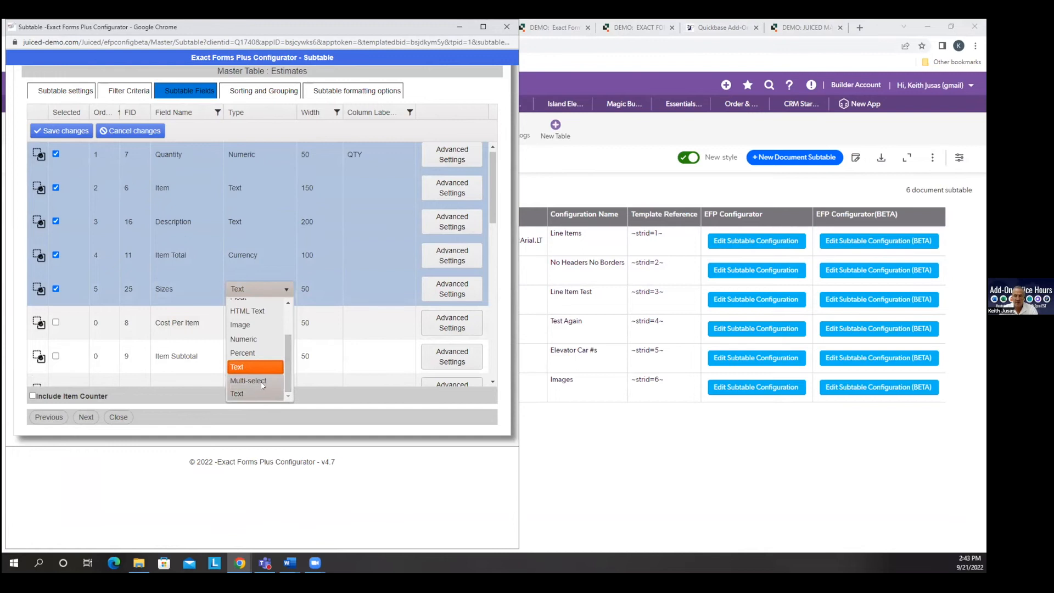
click(262, 381)
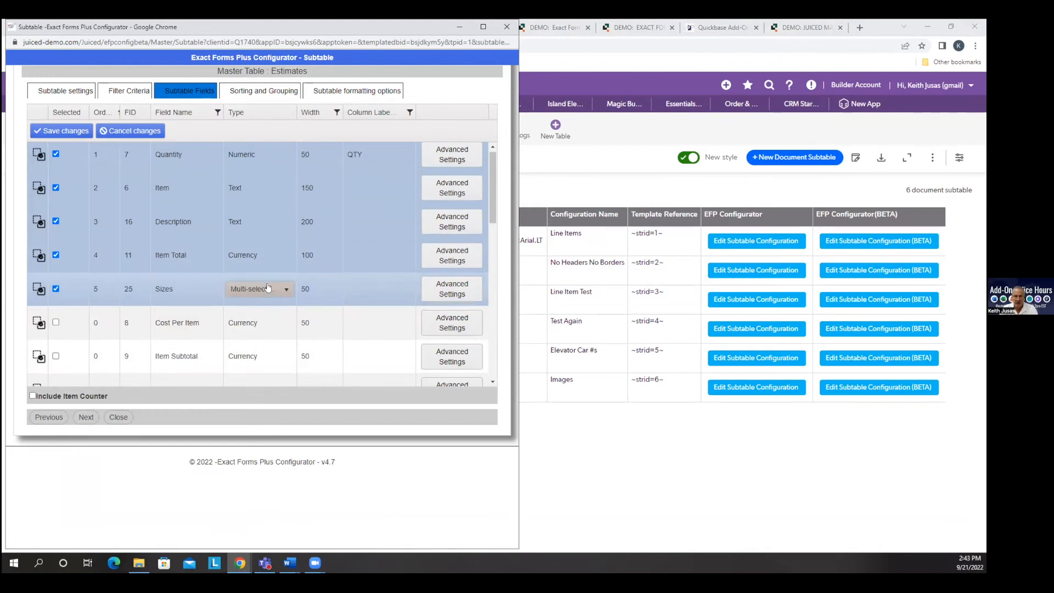
click(64, 133)
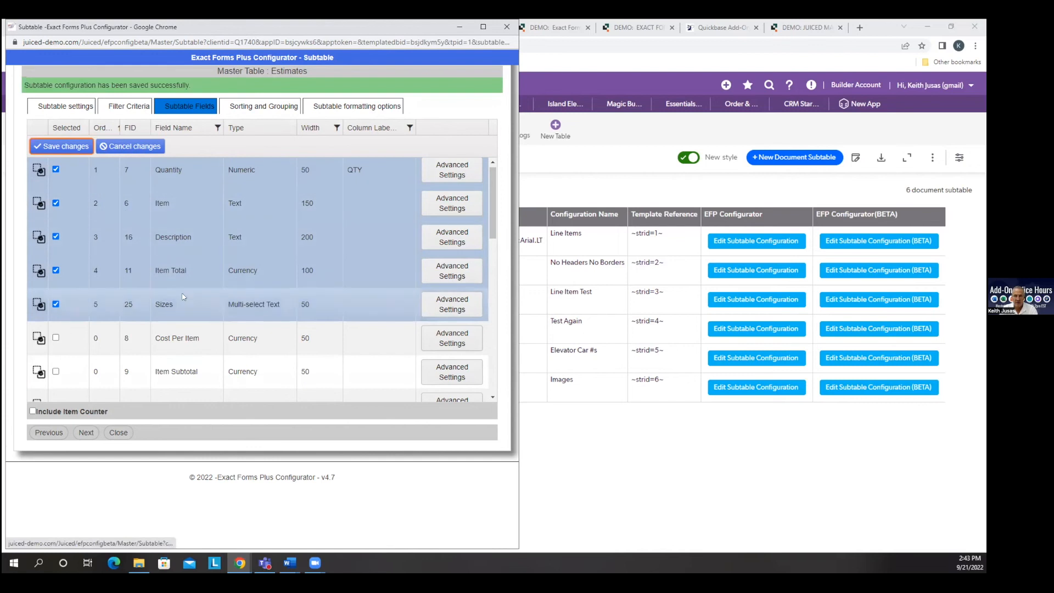
Proceed through the subtable's sorting, grouping and formatting options and save the configuration.
click(95, 433)
scroll(213, 476, down, 5)
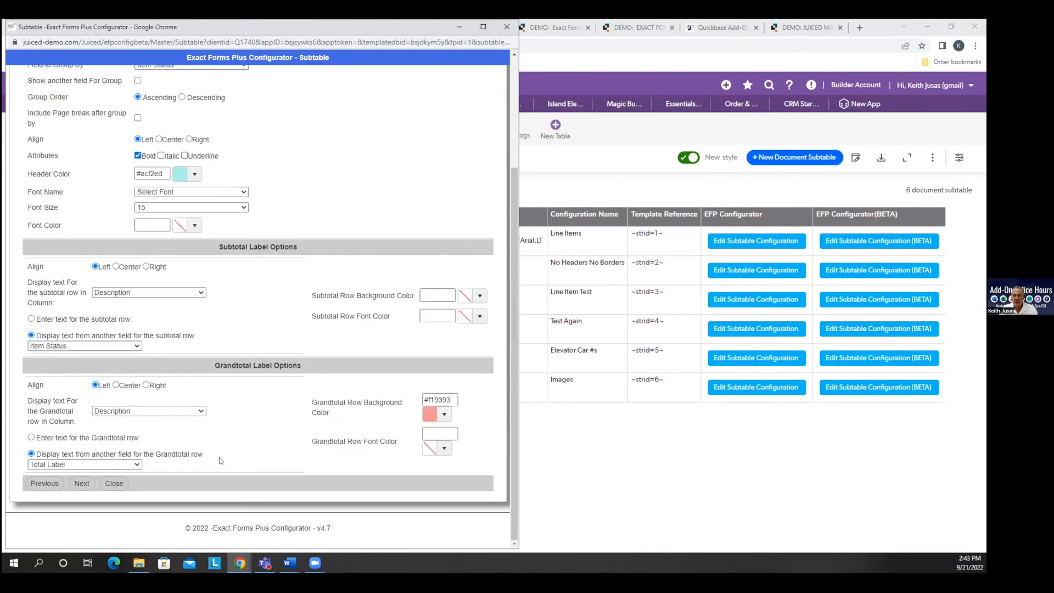
click(87, 485)
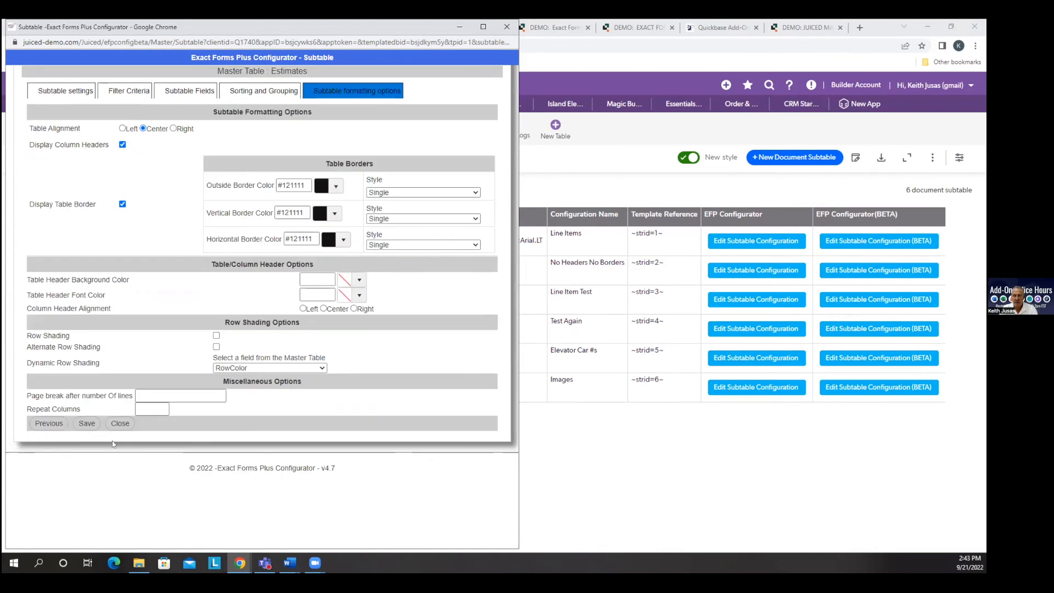
click(87, 423)
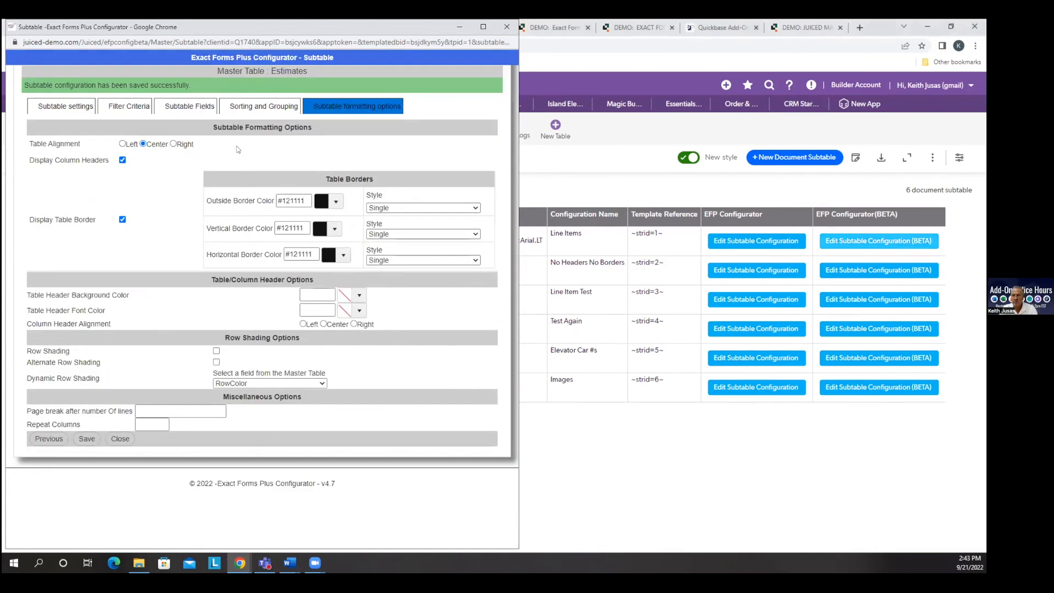
Check the line items of the first pending estimate, including their sizes, and return to the Estimates list.
click(128, 129)
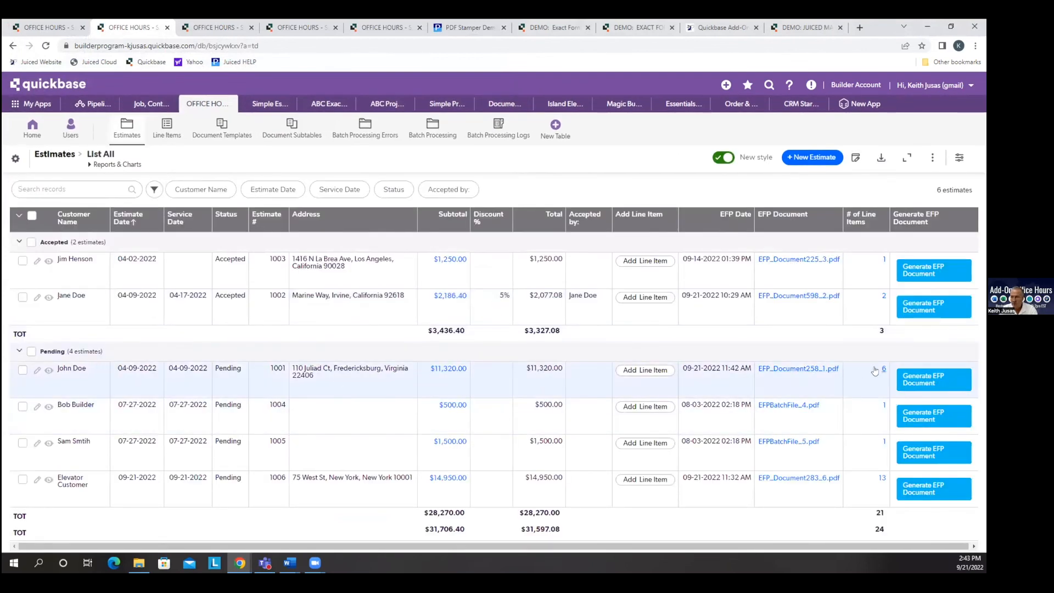
click(880, 370)
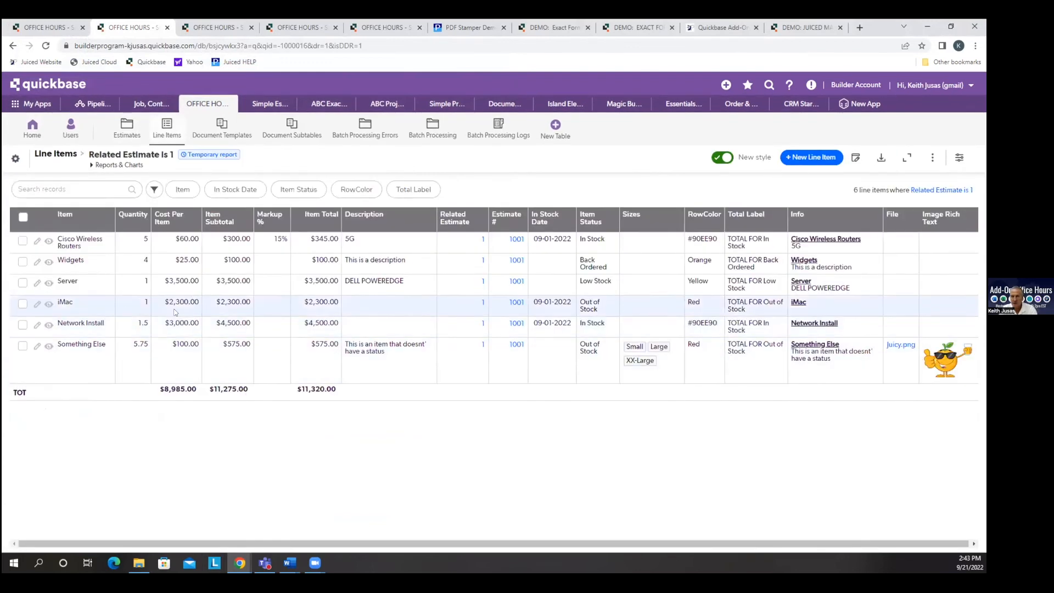
click(12, 45)
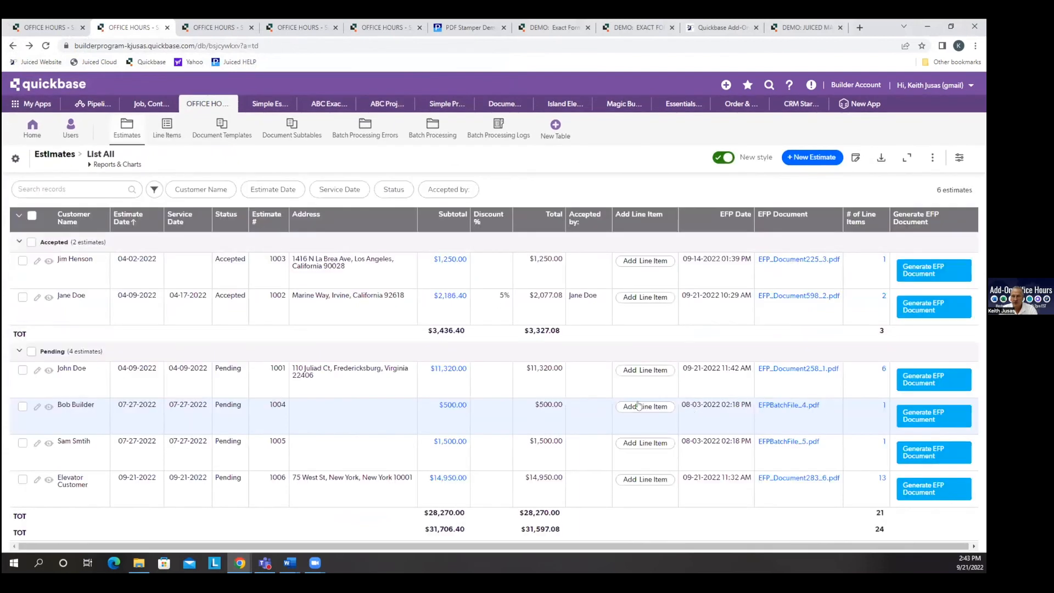
Generate the EFP document for the first pending estimate, widen the preview to review its Sizes column, and close it.
click(906, 381)
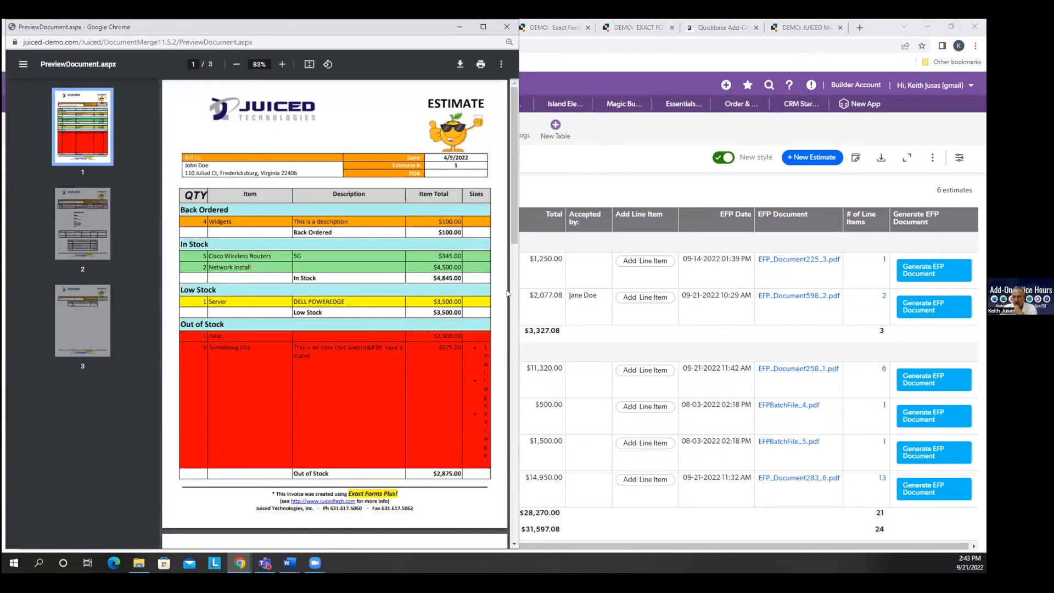
drag(515, 256, 830, 258)
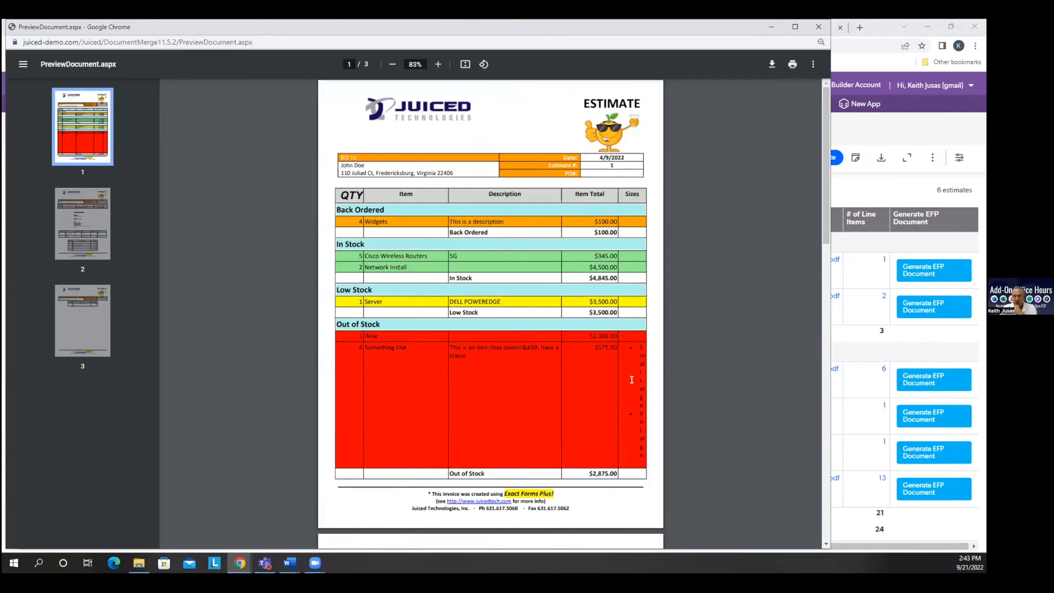
click(819, 27)
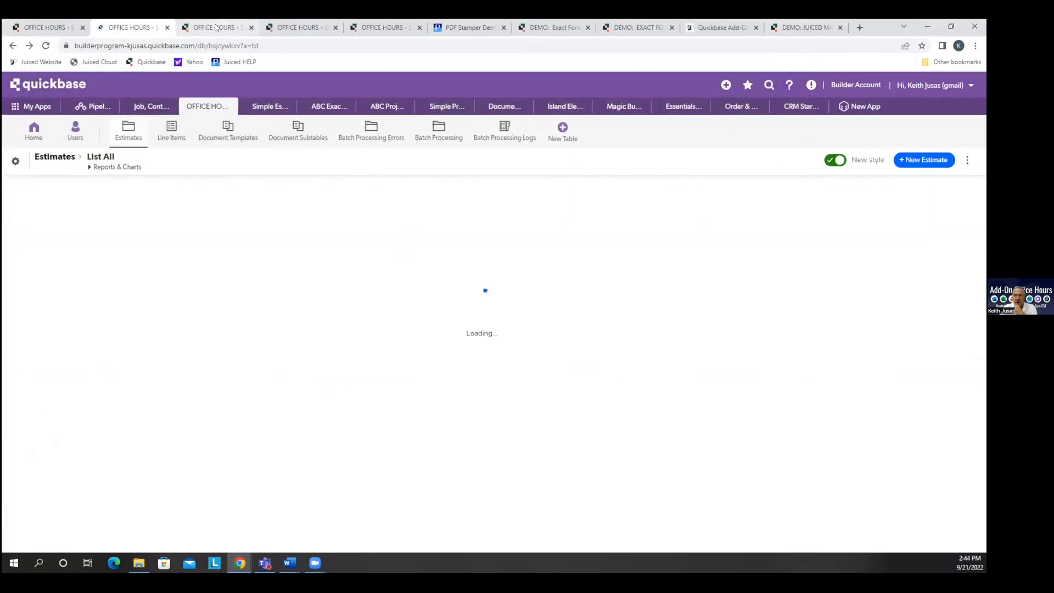
In the Line Items subtable's BETA configuration, set the Description and Sizes field widths to 125 and save the changes.
click(215, 27)
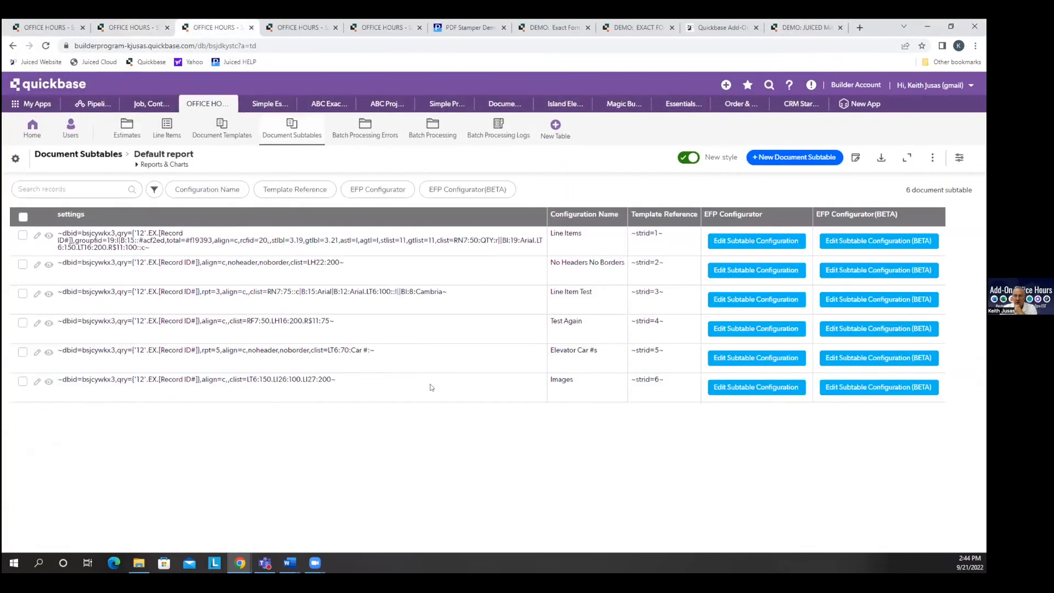
click(869, 243)
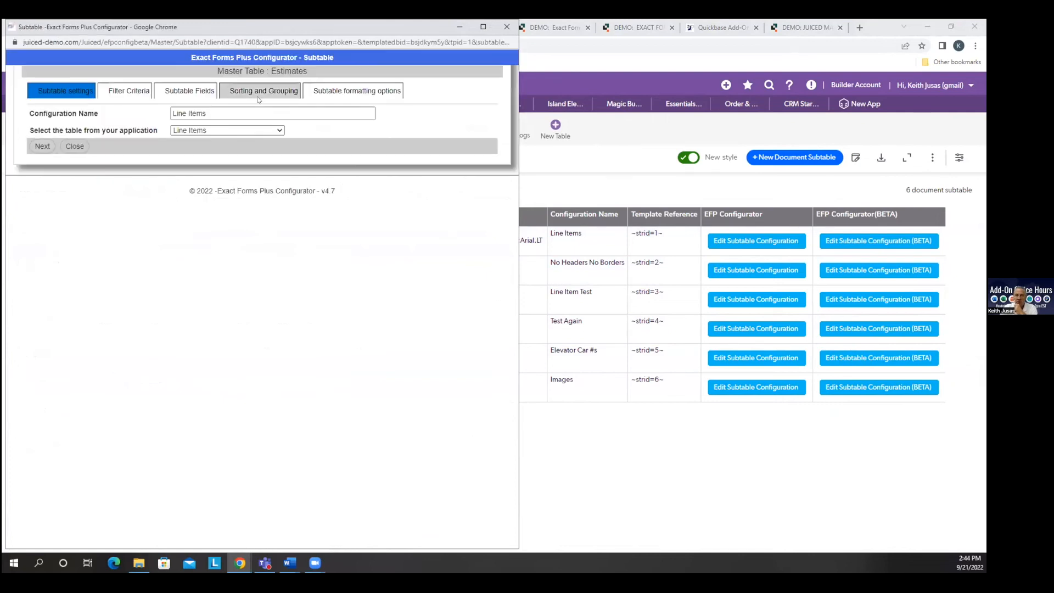
click(189, 91)
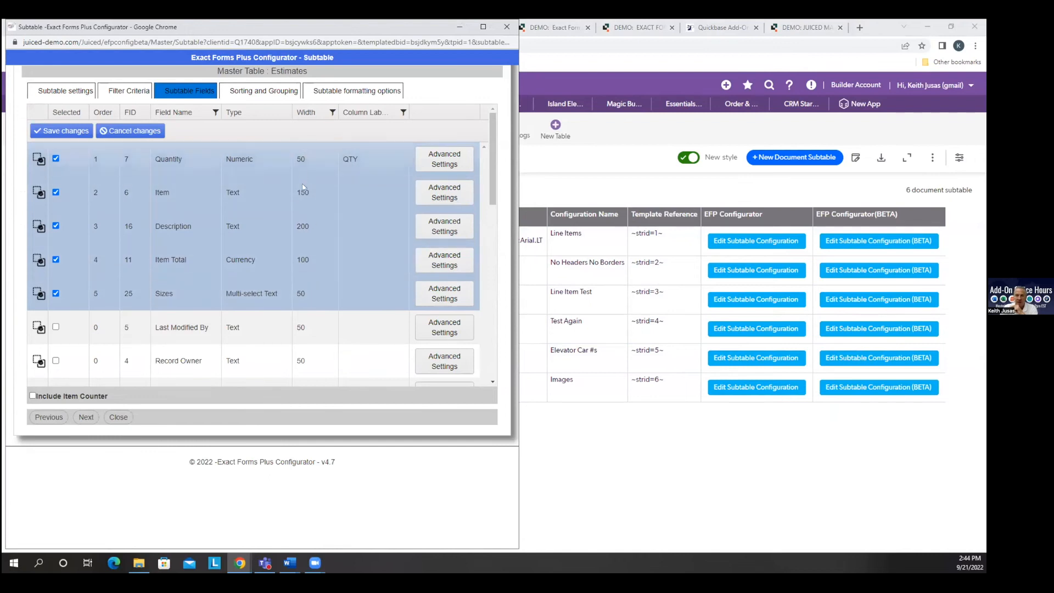
click(310, 230)
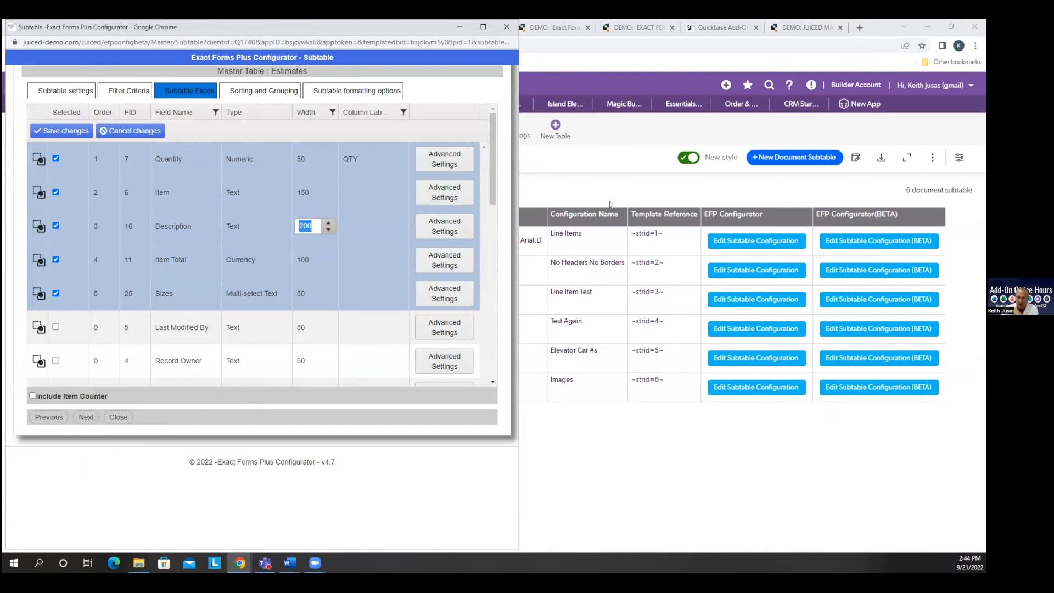
text(125)
click(318, 293)
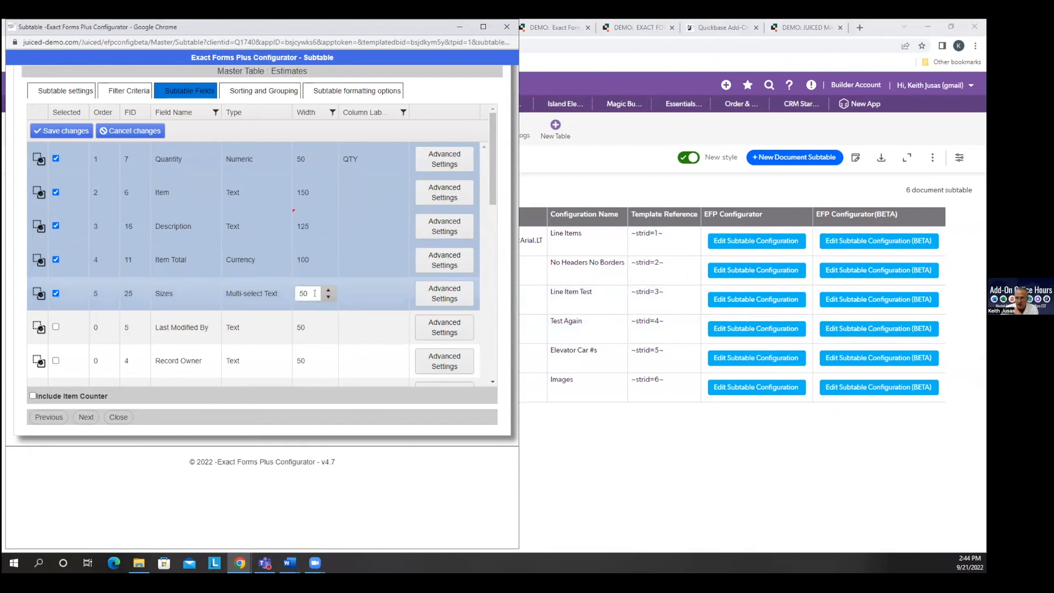
drag(312, 291, 295, 293)
text(125)
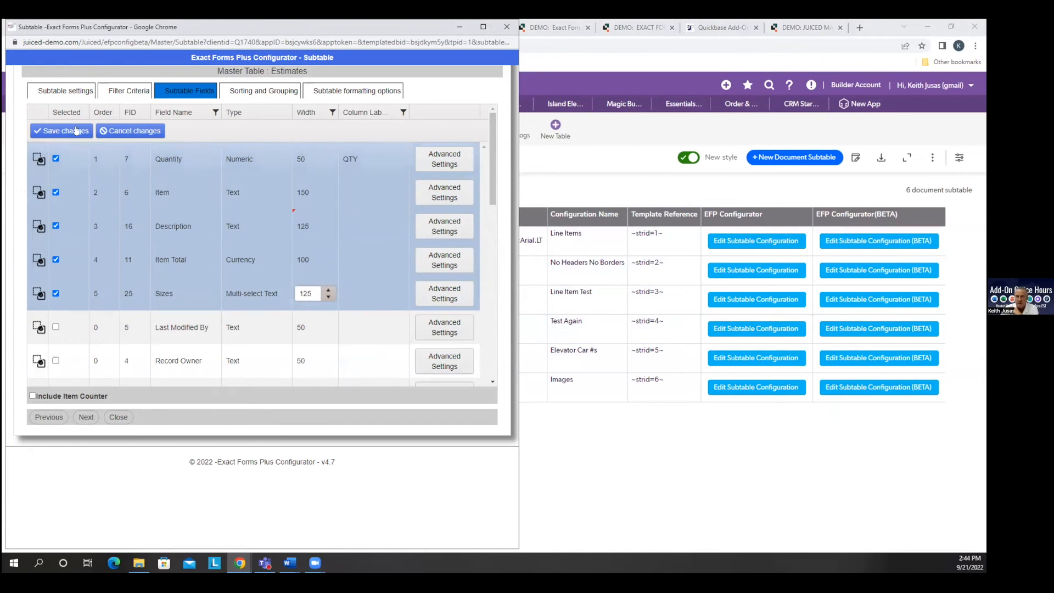
click(62, 131)
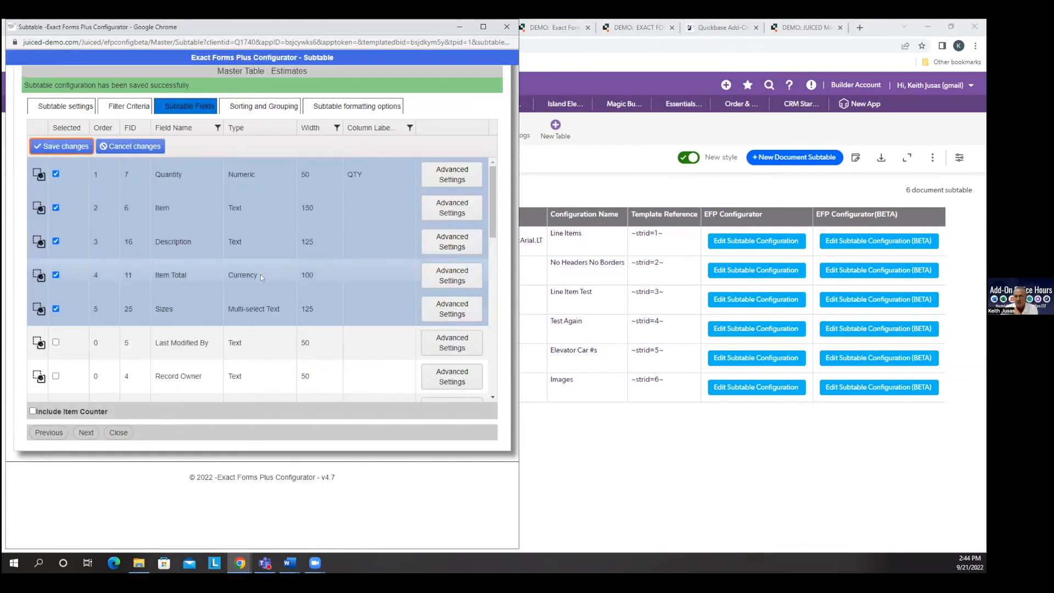
click(115, 432)
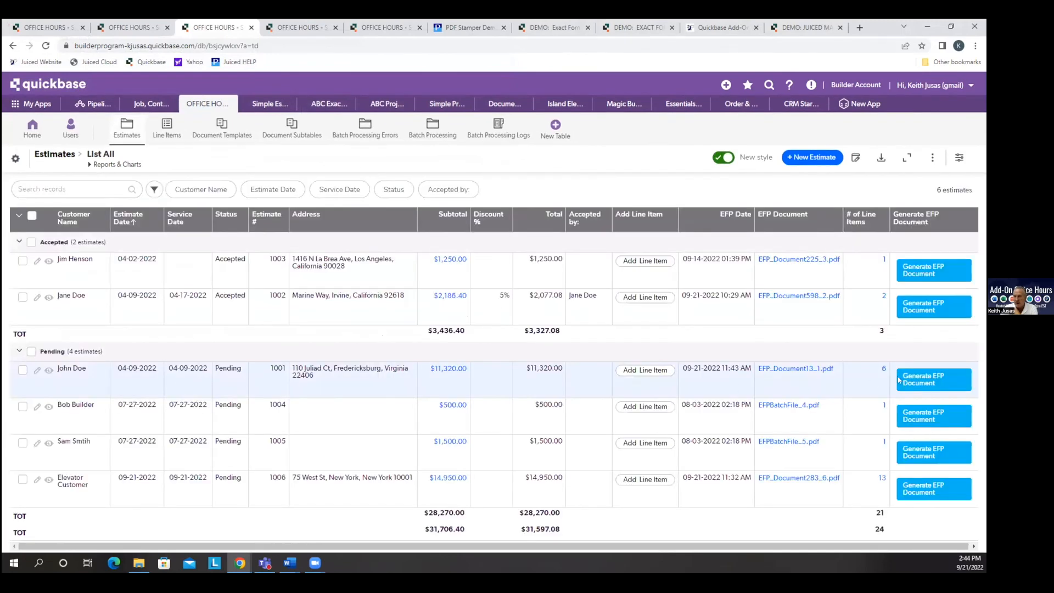
Regenerate the first pending estimate's EFP document to review the new column widths, close the preview and check the Document Templates table.
click(900, 380)
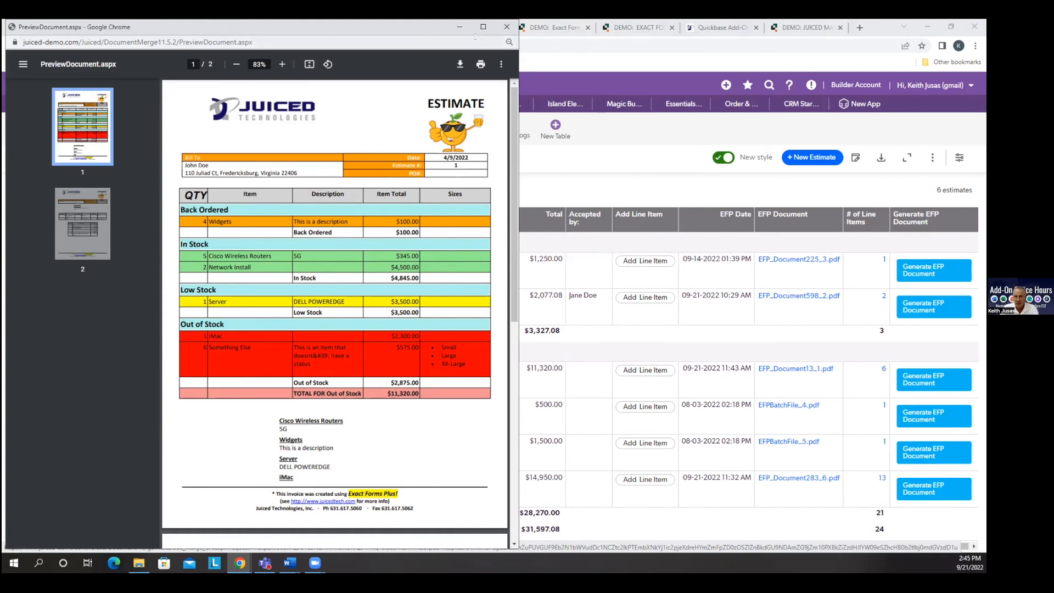
click(505, 29)
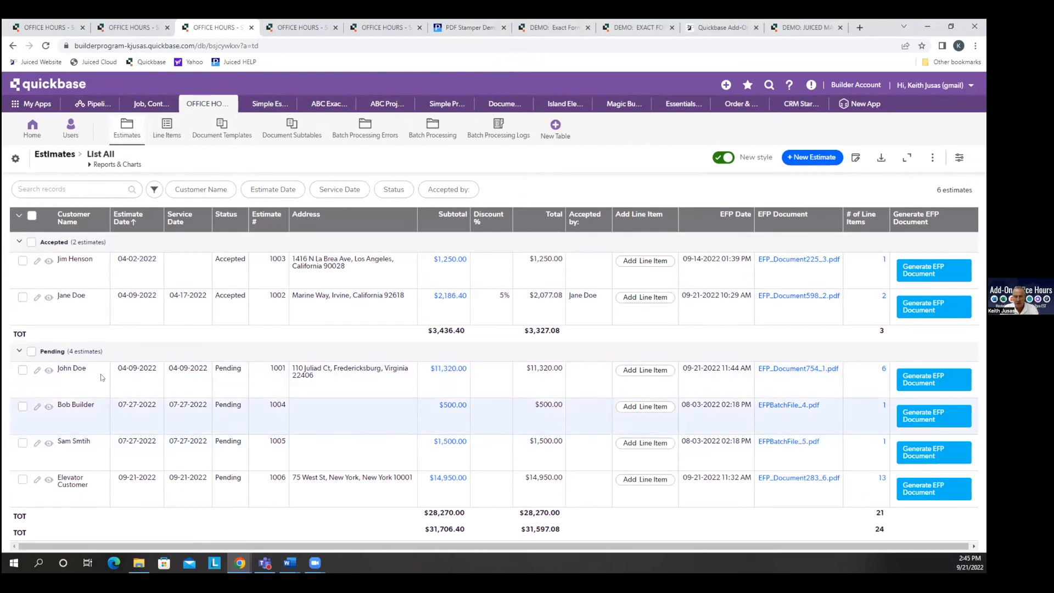
click(210, 139)
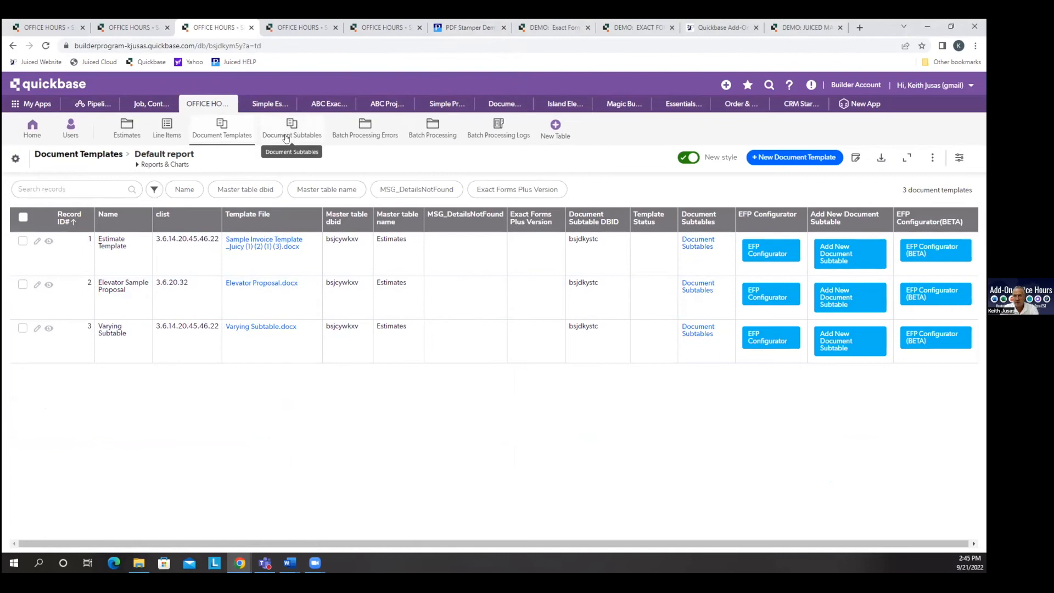
click(128, 126)
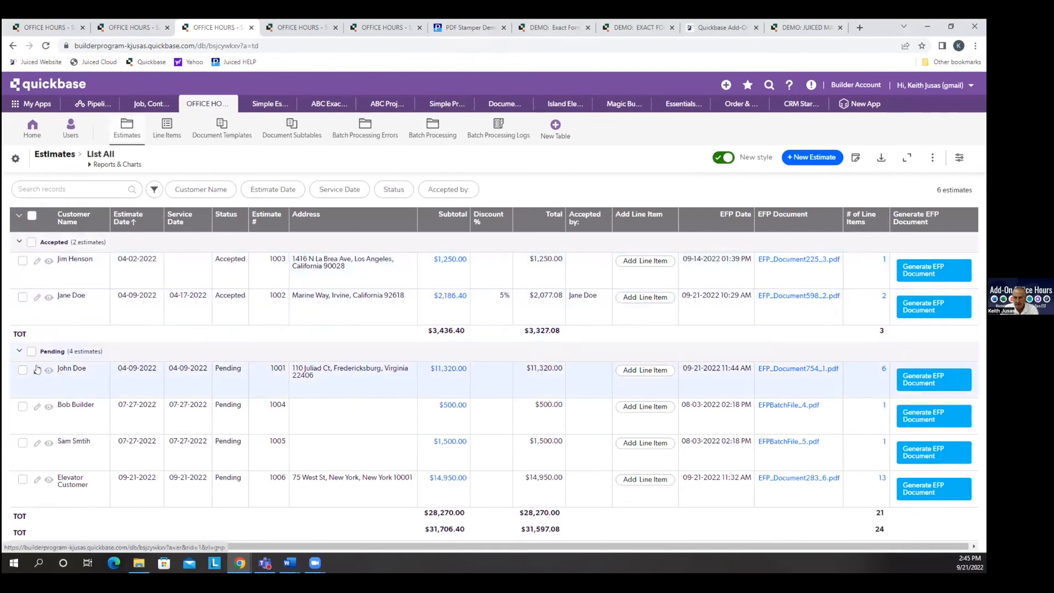
Open the estimate related to the Something Else line item, enable Use TP3 in its Exact Forms Plus settings and save it.
click(167, 127)
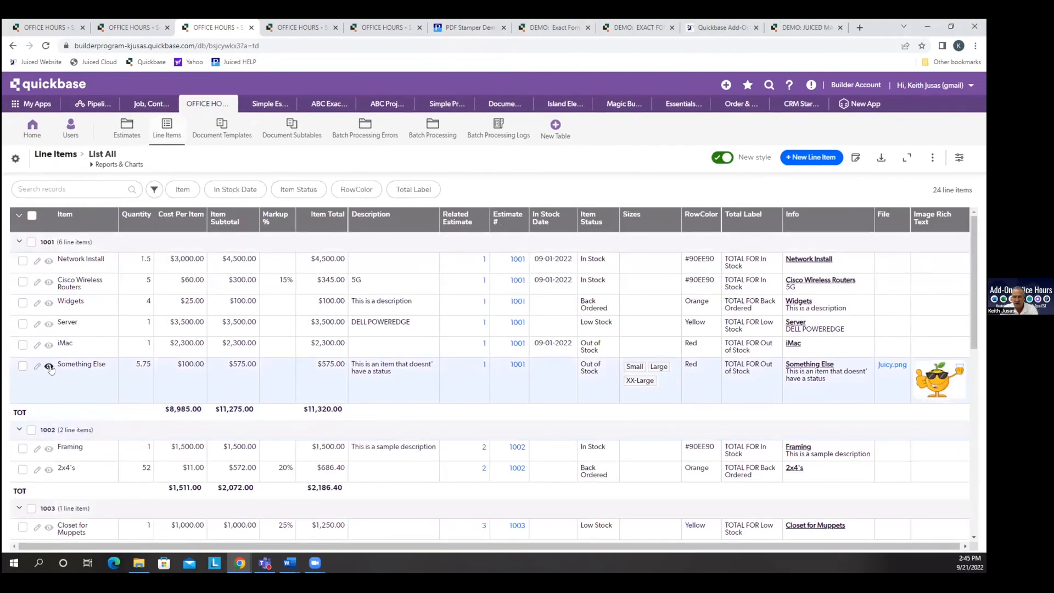
click(482, 367)
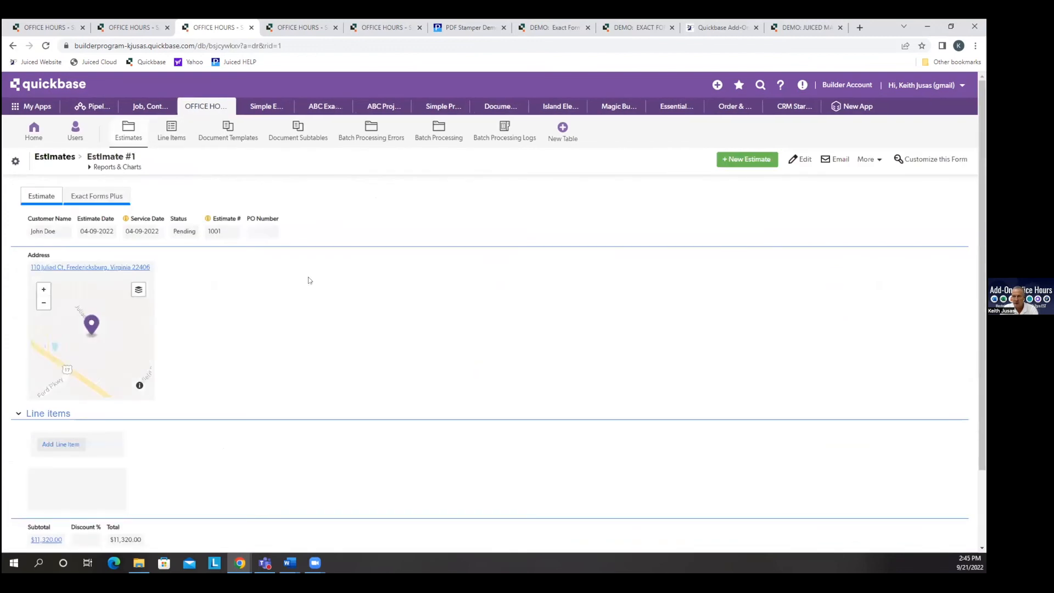
click(85, 196)
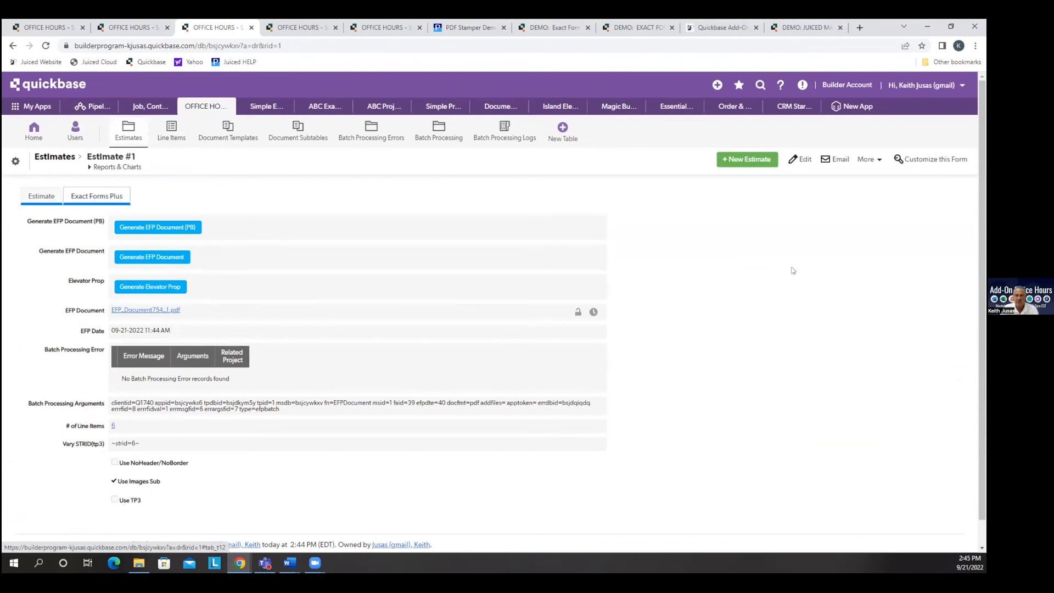
click(800, 162)
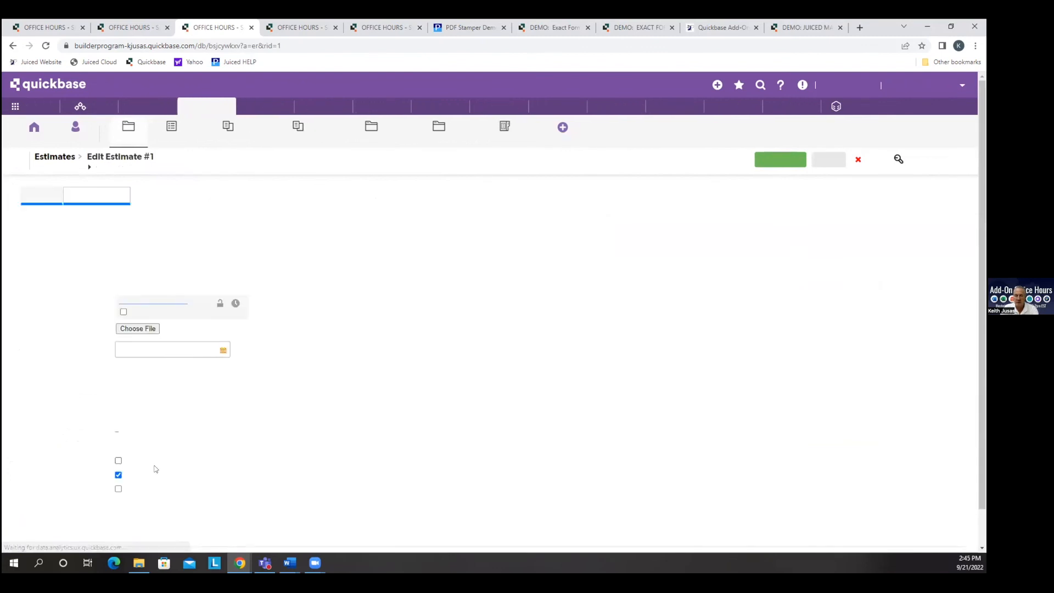
click(118, 495)
click(140, 520)
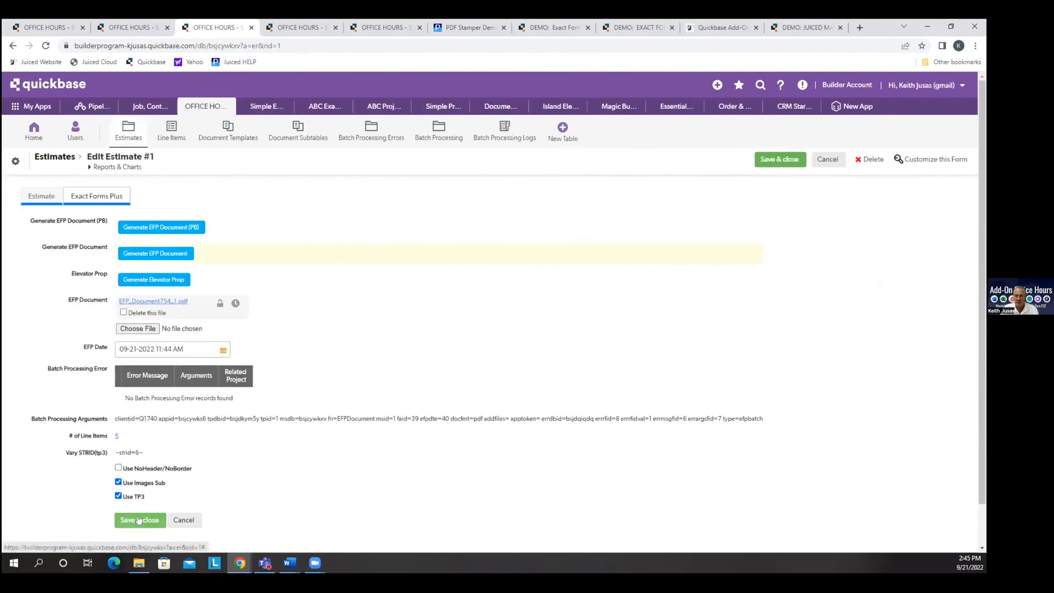
Generate the estimate's EFP document, compare it with the File and Image Rich Text images of the Something Else line item, and close the preview.
click(181, 254)
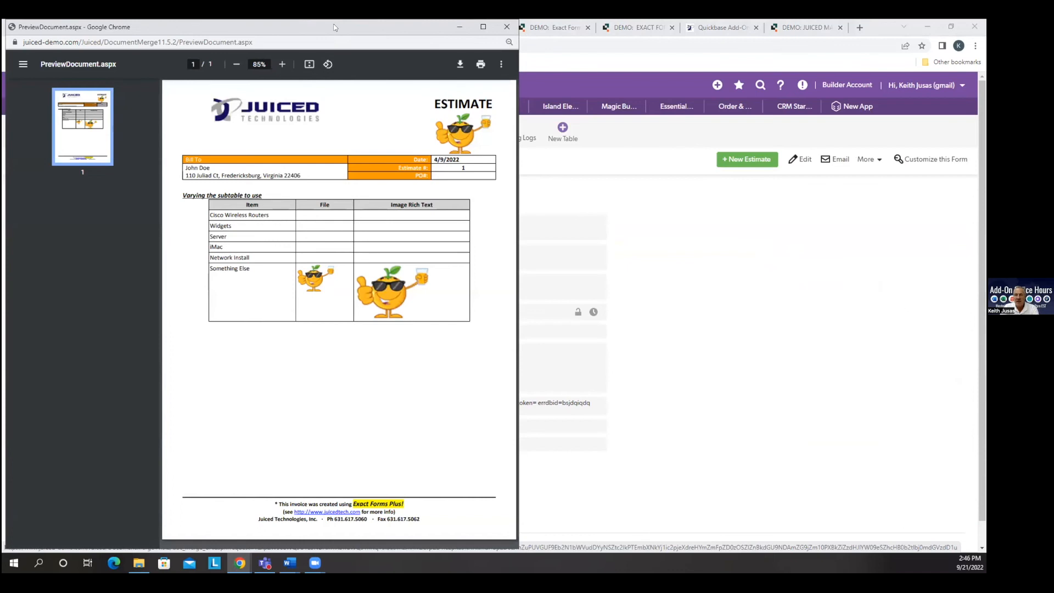
click(506, 26)
click(39, 203)
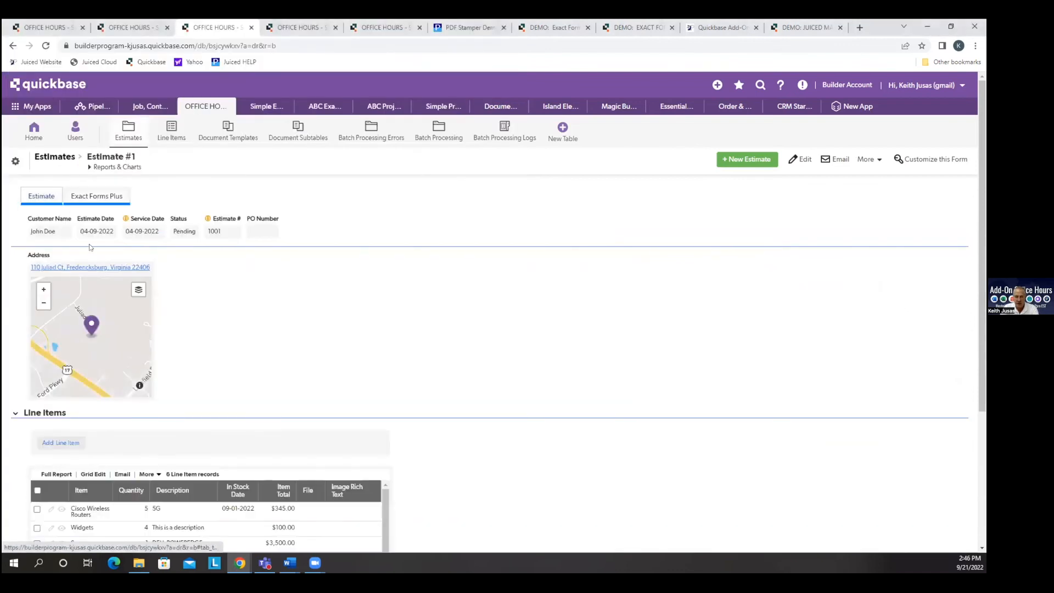
scroll(615, 462, down, 2)
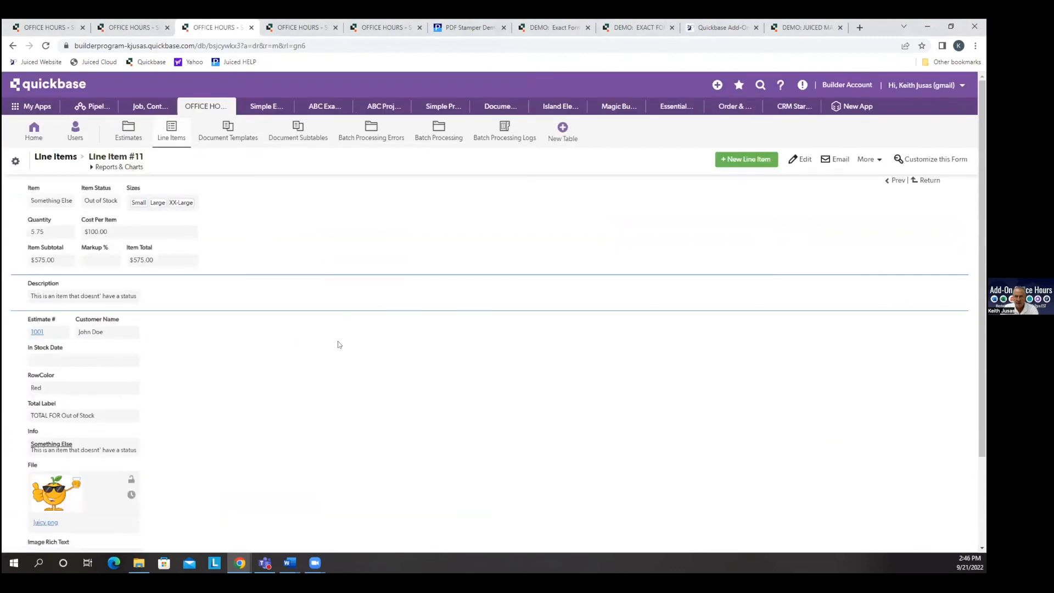
scroll(351, 430, down, 2)
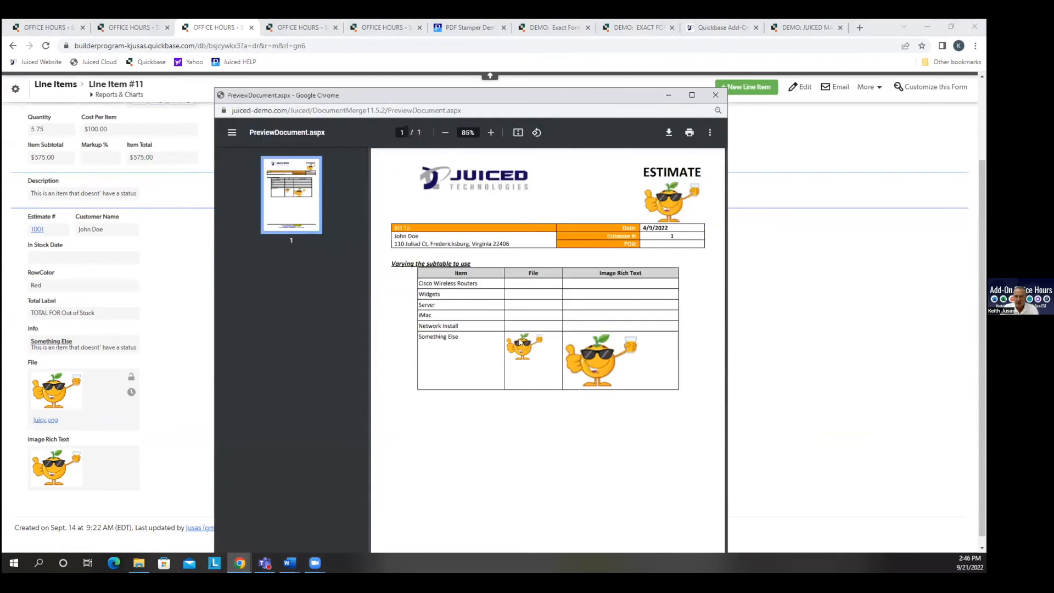
click(715, 96)
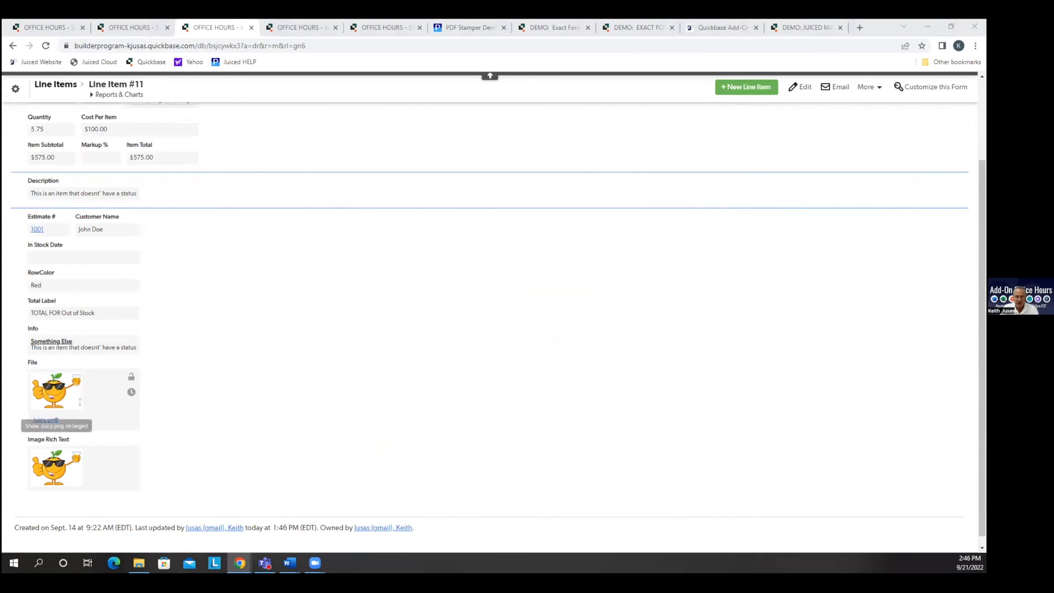
Open the Image Rich Text field's properties, enlarge the formula box, examine the image URL expression against the document preview, and minimize the preview.
right_click(97, 453)
click(137, 444)
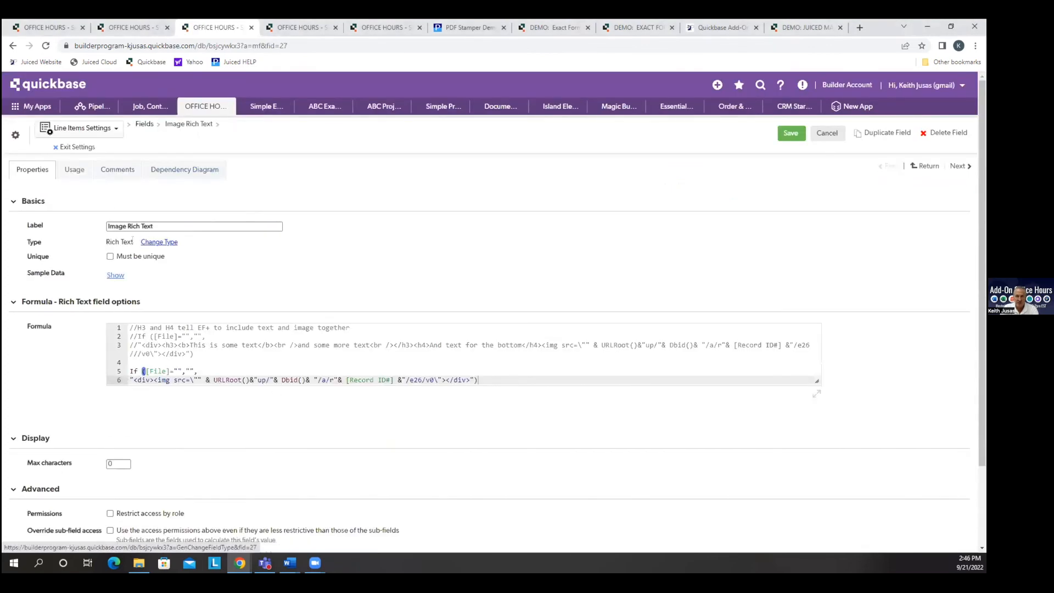
drag(816, 379, 882, 493)
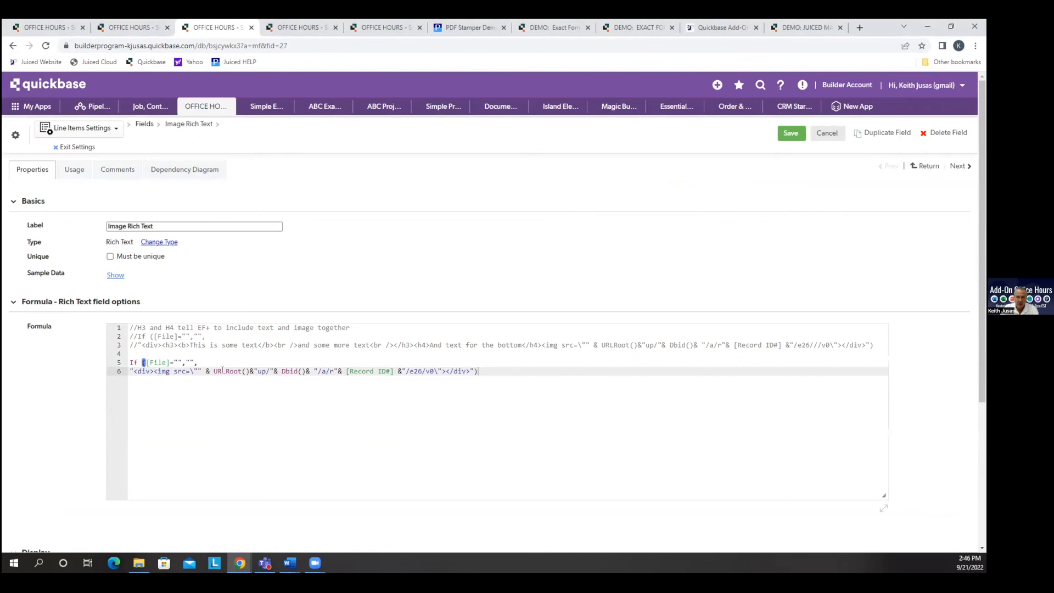
drag(212, 370, 426, 370)
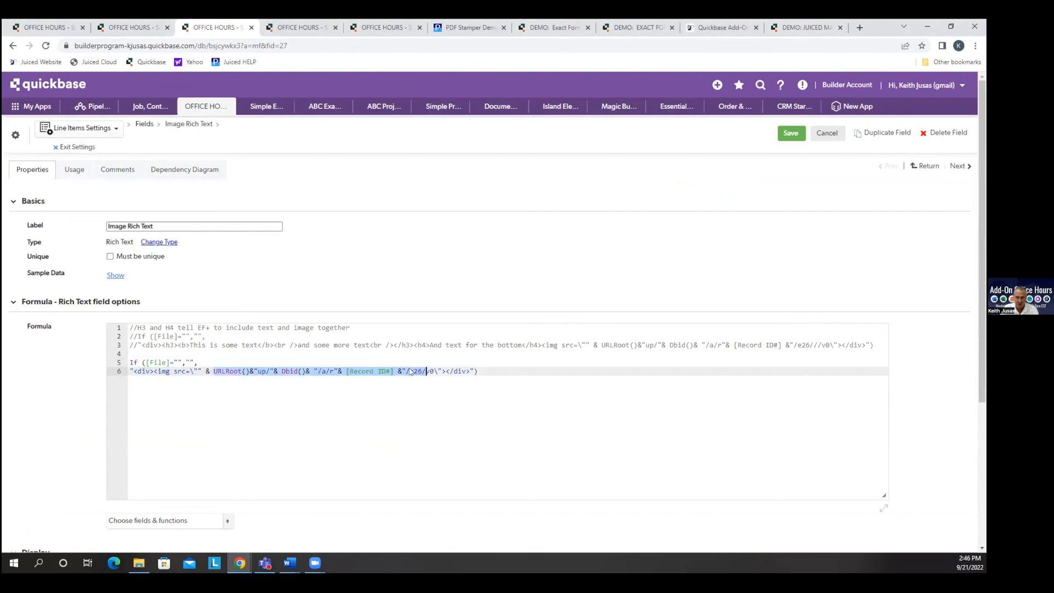
drag(490, 369, 130, 371)
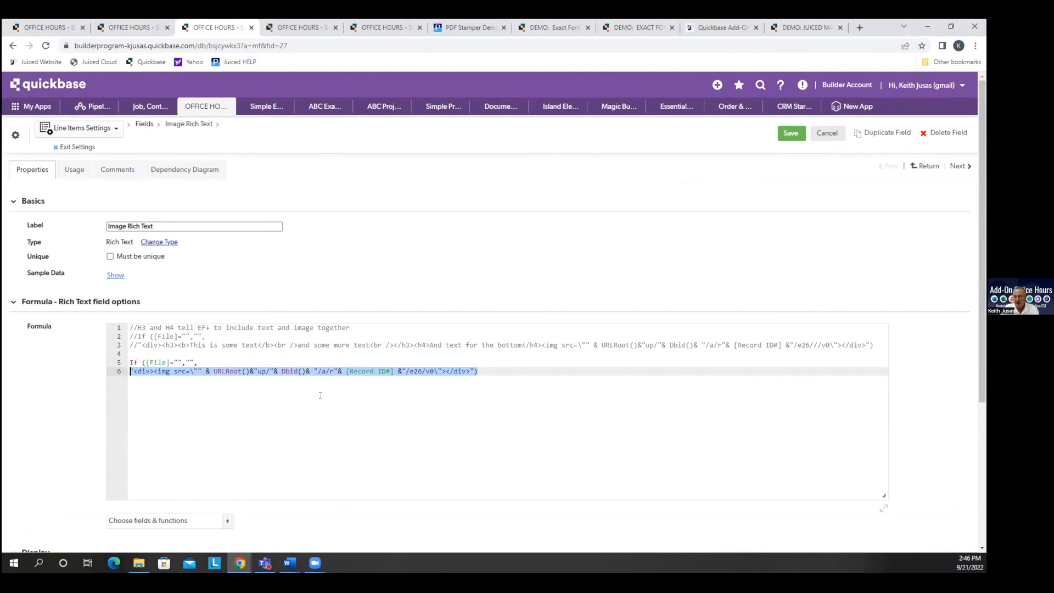
click(281, 402)
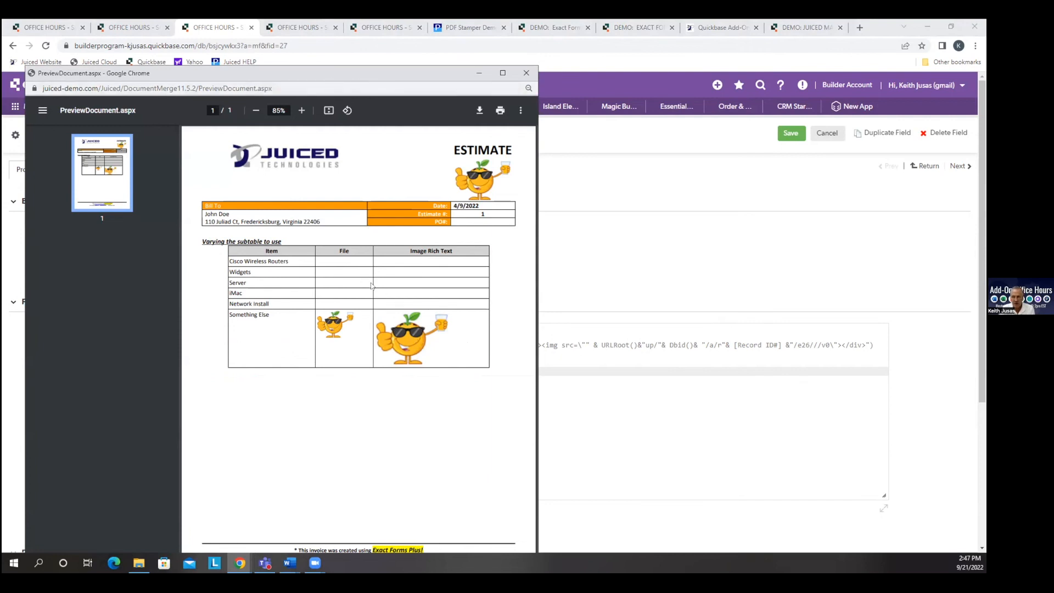
click(479, 73)
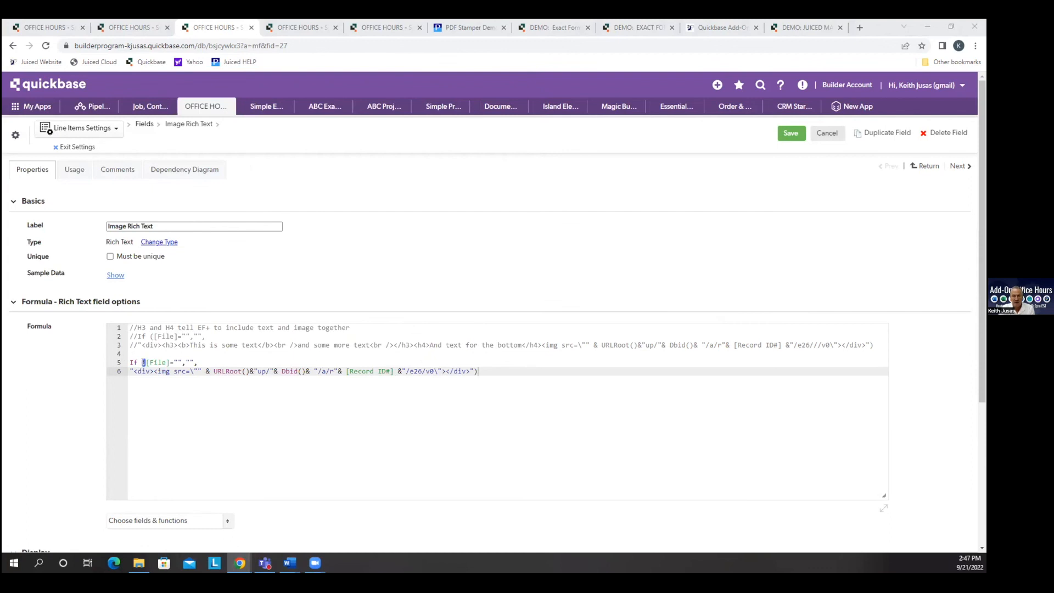
In the Image Rich Text formula, comment out the image-only If expression and uncomment the If expression with H3 and H4 text around the image.
click(129, 362)
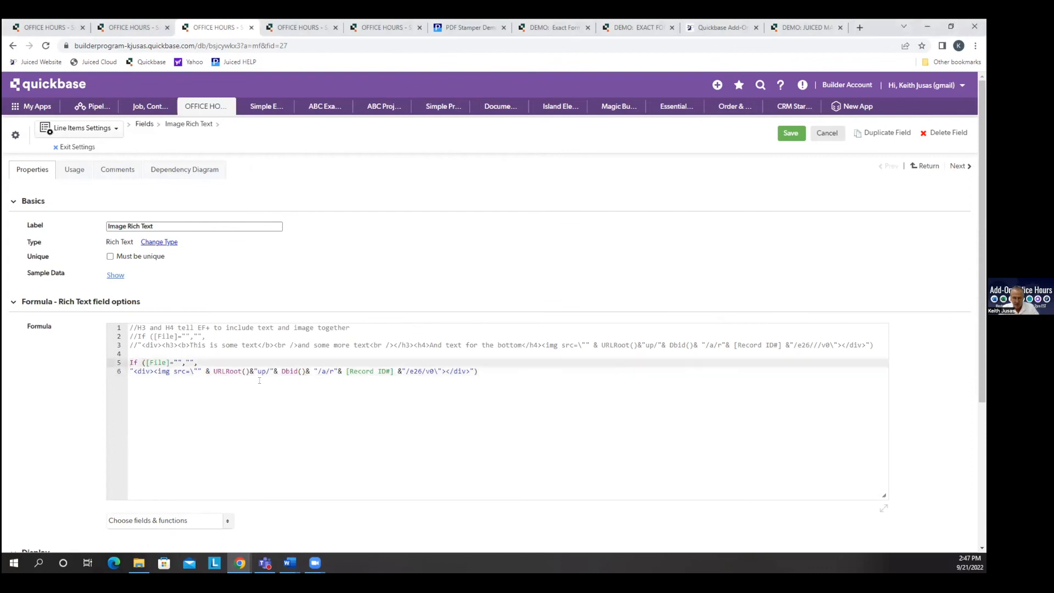
text(//)
key(Down)
text(//)
key(Up)
key(Up)
key(Up)
key(Up)
key(Home)
key(Delete)
key(Delete)
key(Down)
key(Delete)
key(Delete)
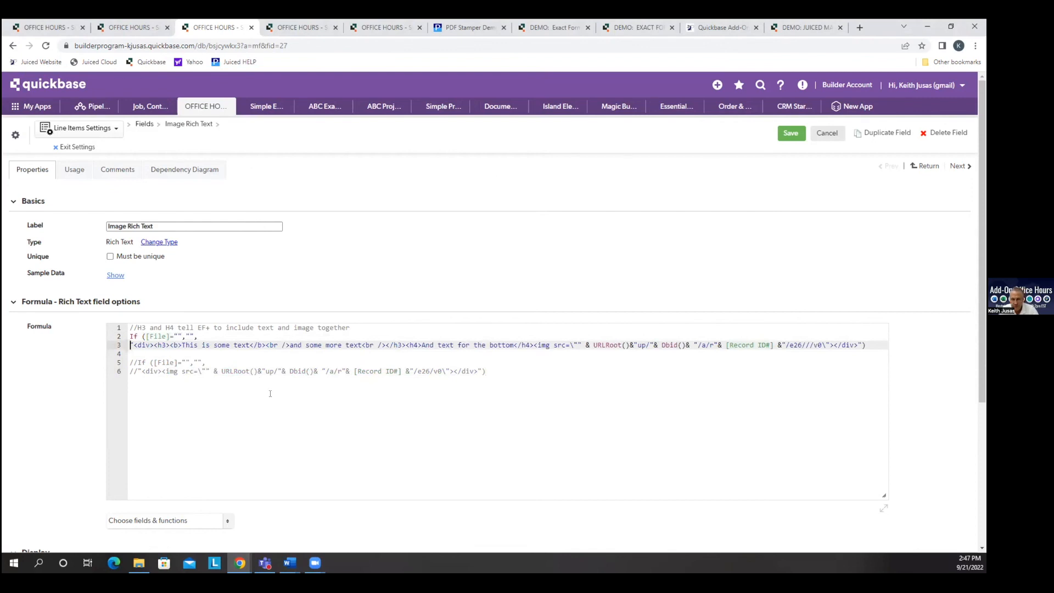
Bring back the old document preview, close it, and save the Image Rich Text field with its H3 and H4 formula.
key(alt+Tab)
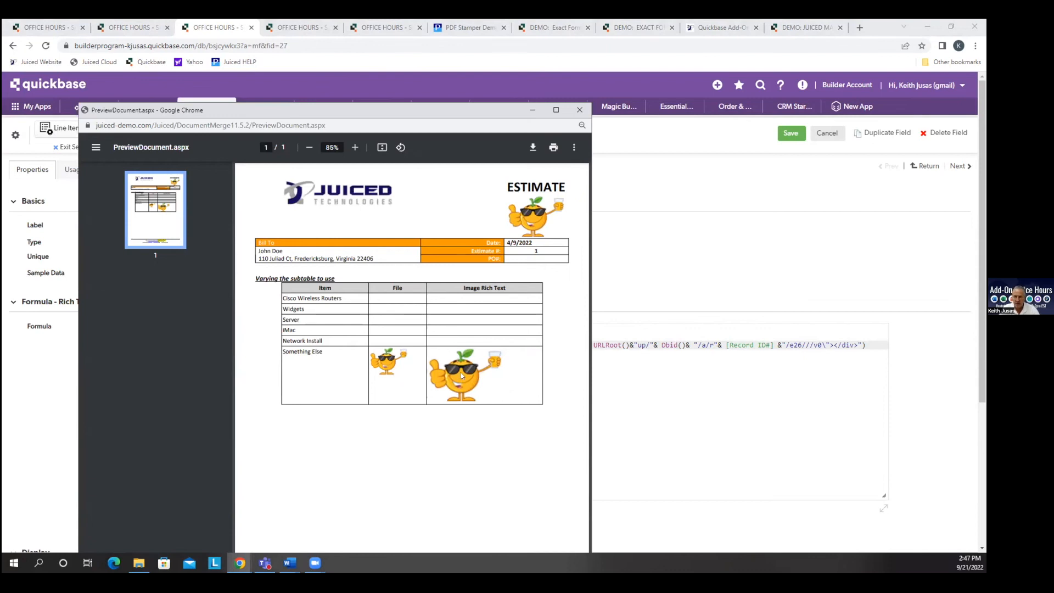
click(579, 110)
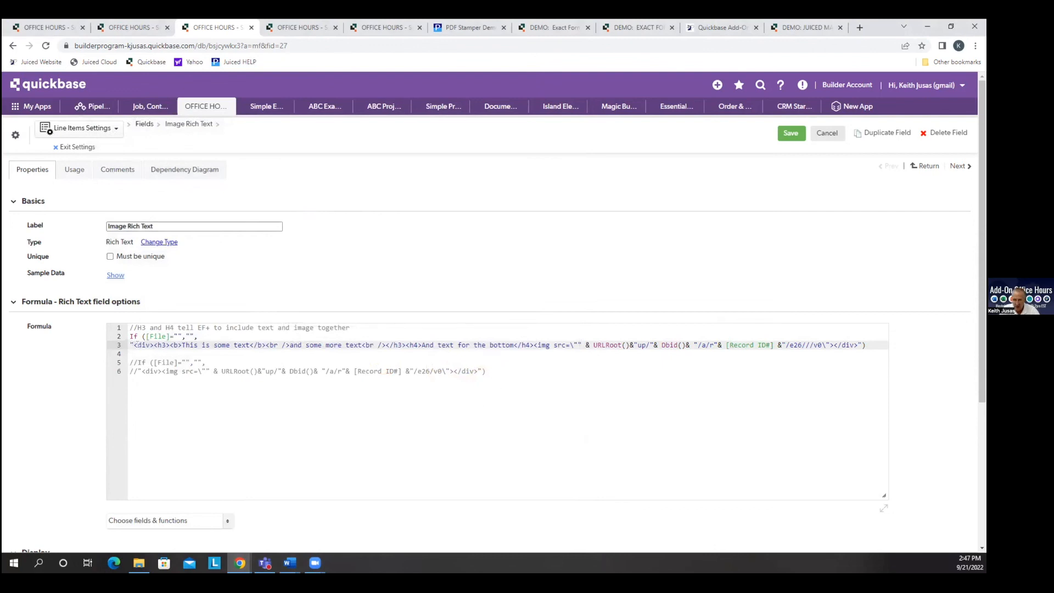
drag(153, 344, 169, 344)
click(789, 133)
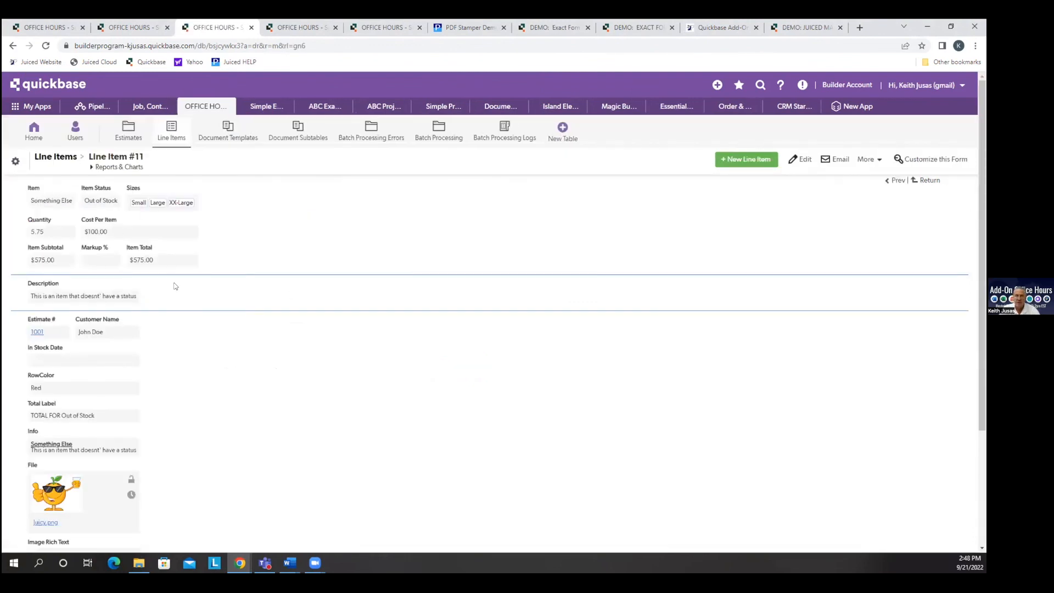
Open the related estimate, generate its EFP document, examine the text above and below the Something Else image, and move the preview aside.
click(37, 331)
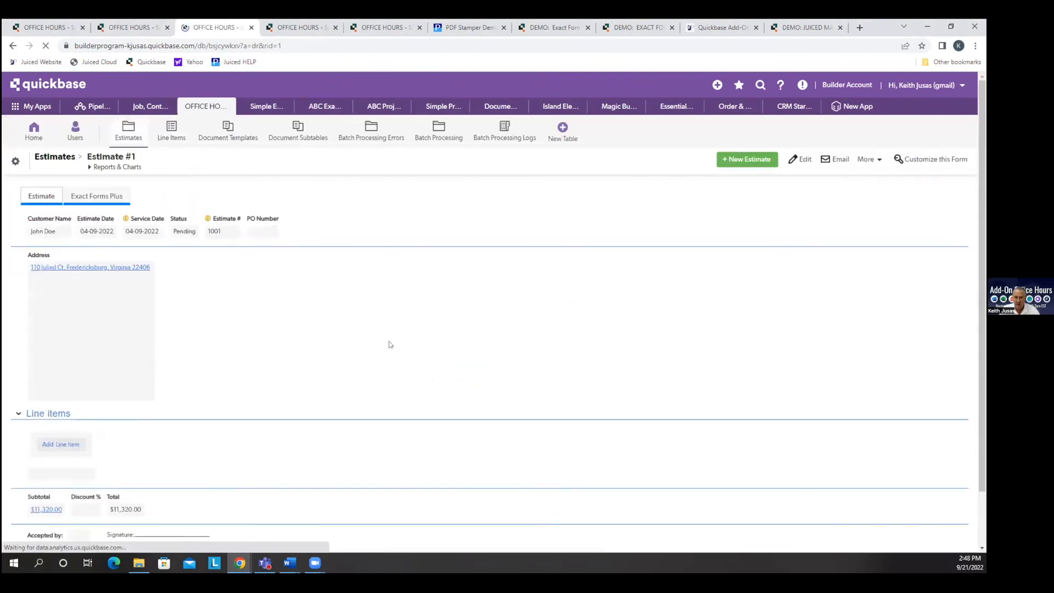
click(108, 198)
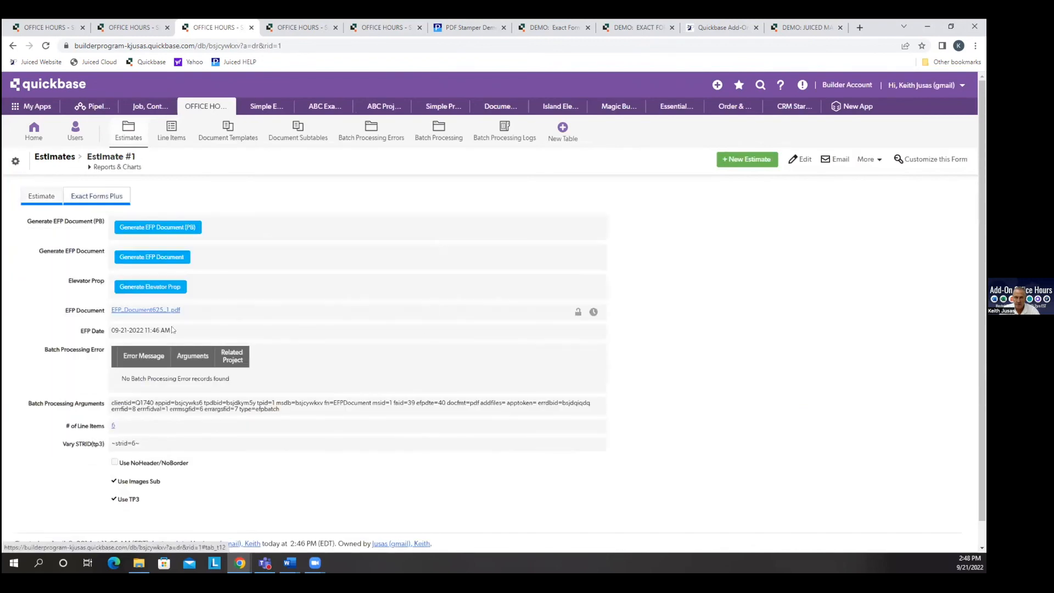
click(174, 258)
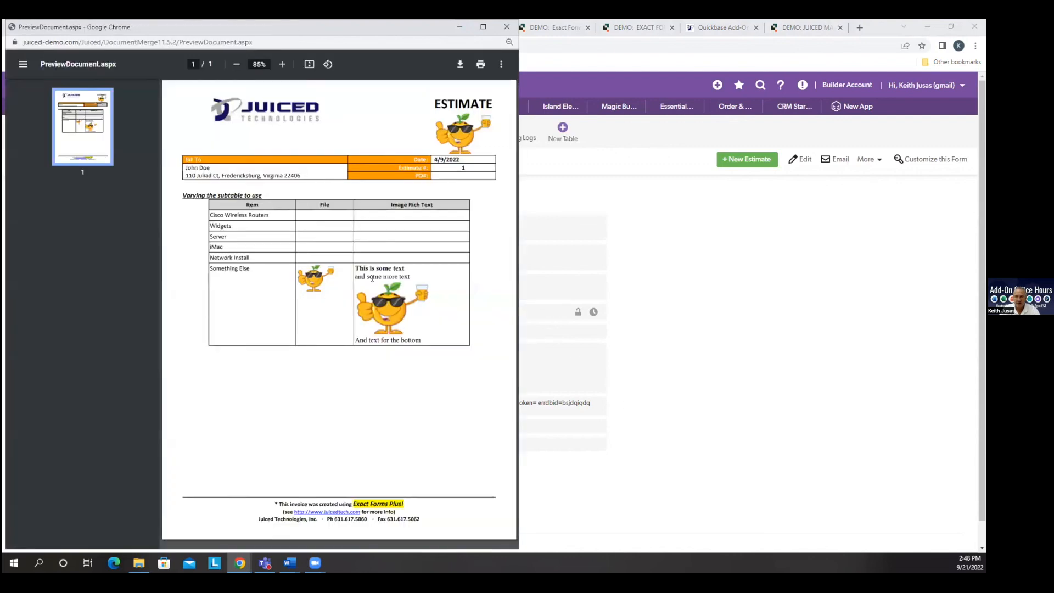
drag(412, 278, 353, 265)
drag(422, 339, 350, 338)
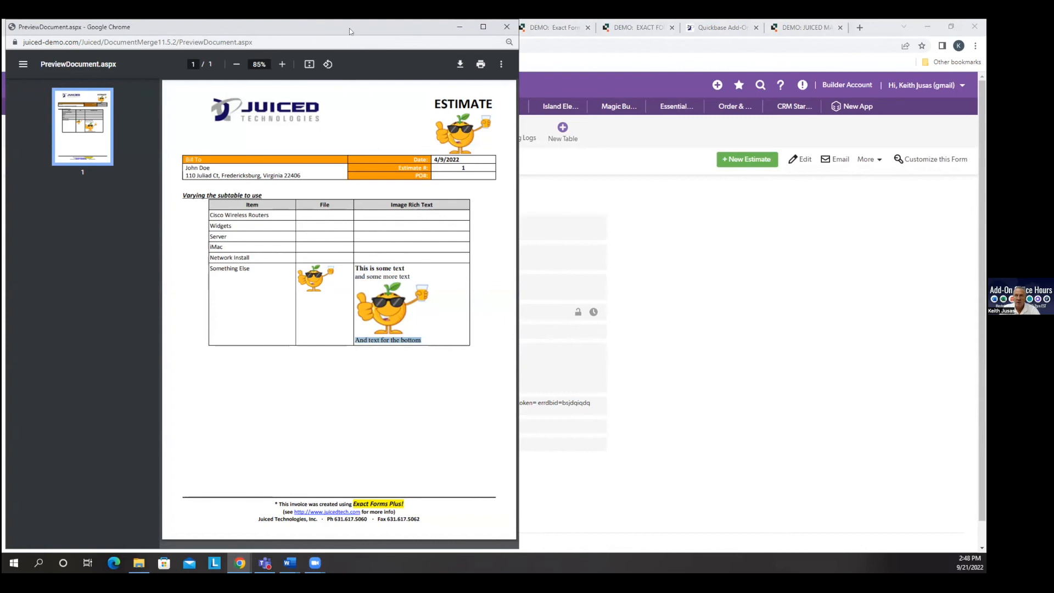
drag(339, 30, 2, 55)
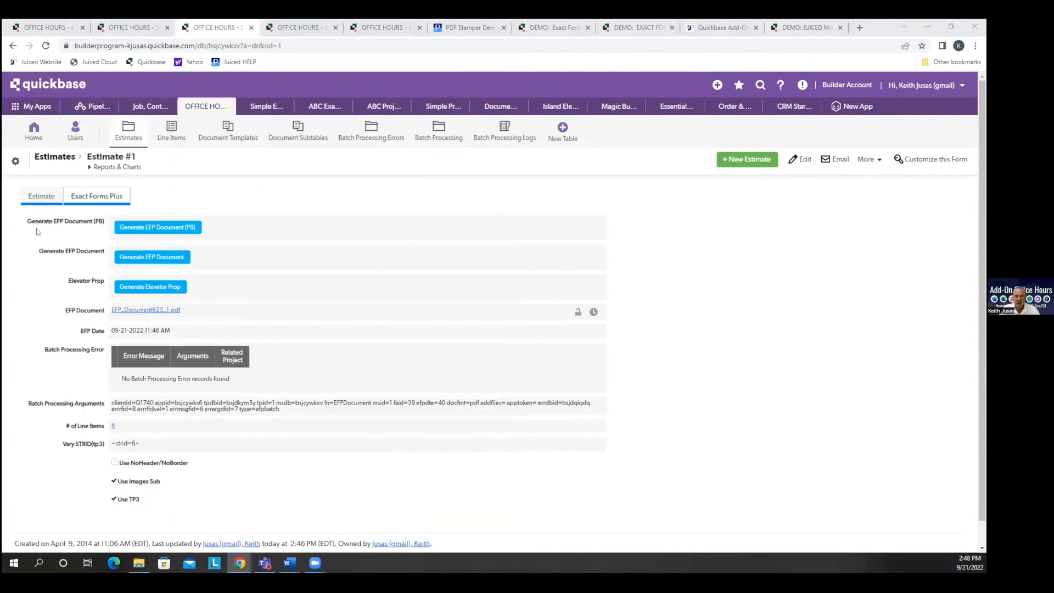
Open the Image Rich Text field's properties from the estimate's Line Items report and examine the h4 tag in the formula.
click(41, 197)
scroll(633, 426, down, 3)
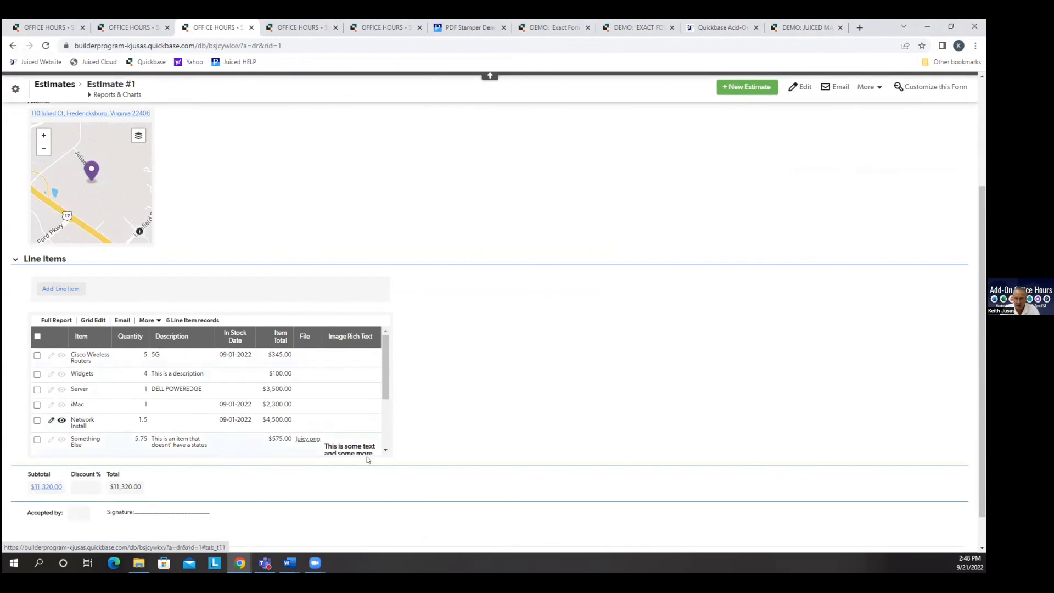
click(374, 339)
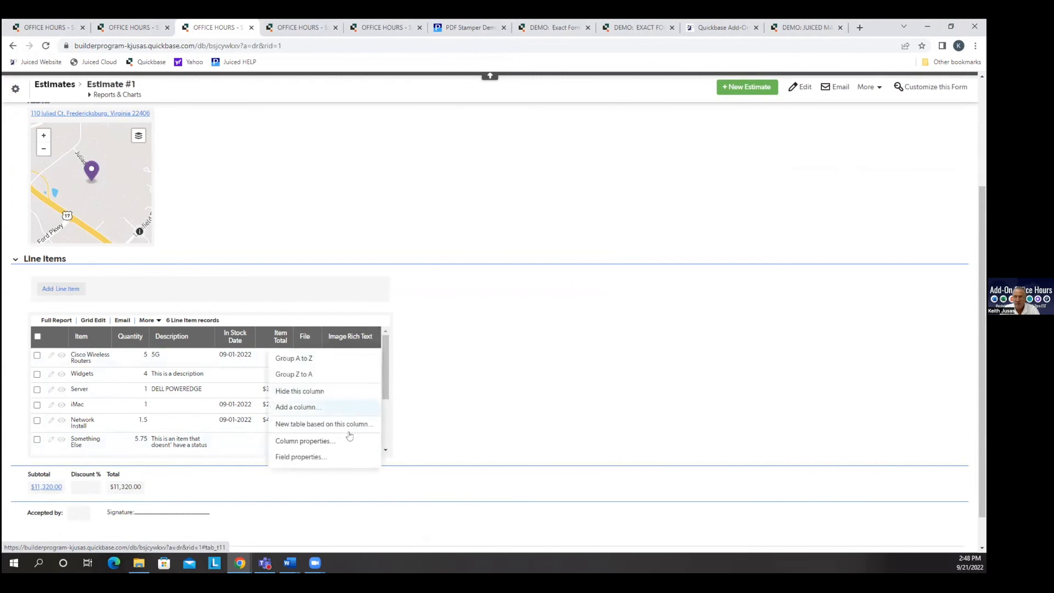
click(331, 454)
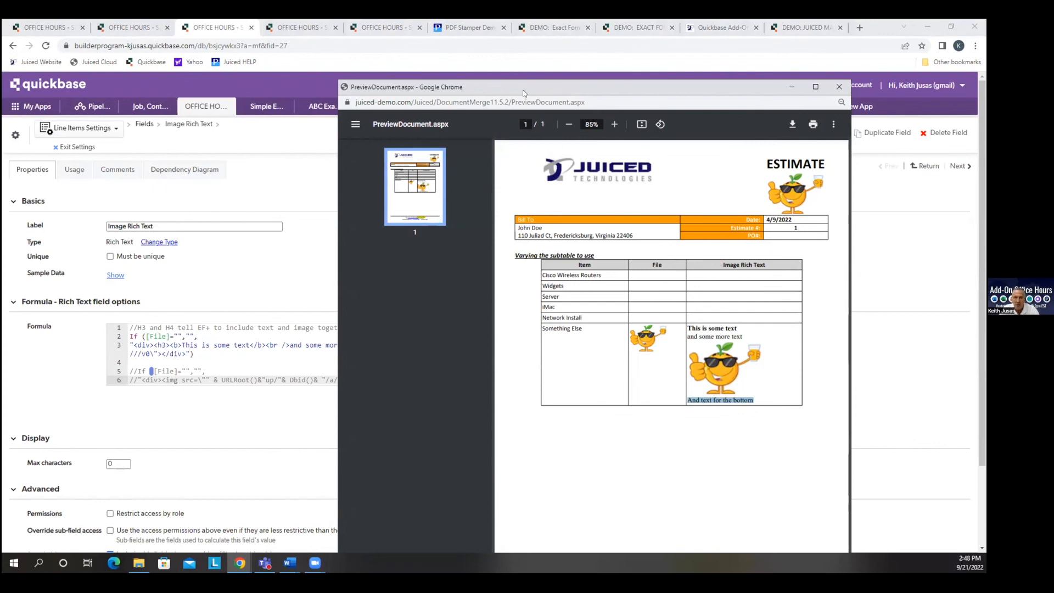
click(231, 356)
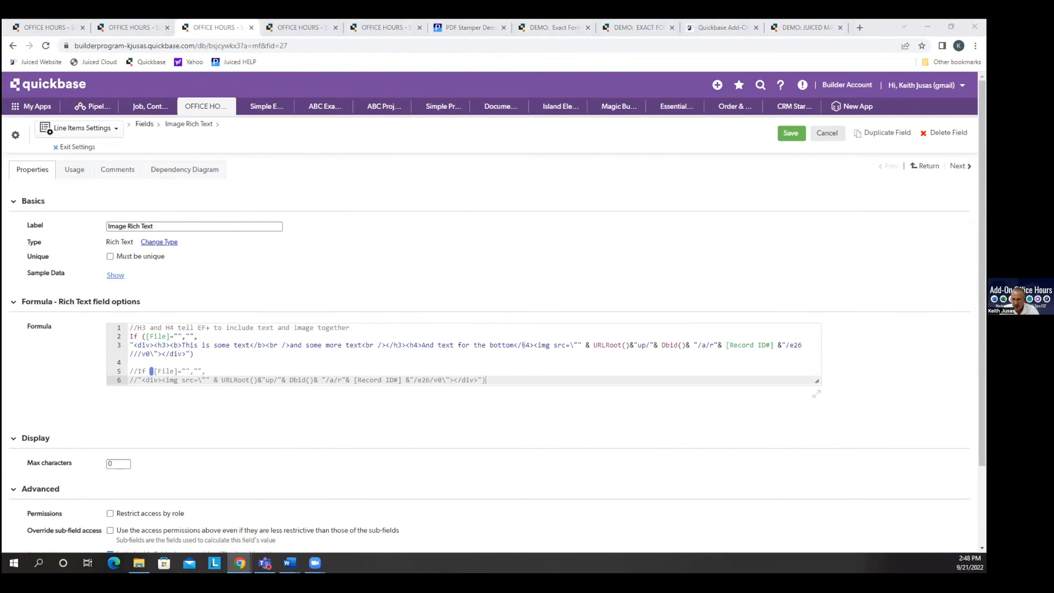
drag(409, 344, 422, 344)
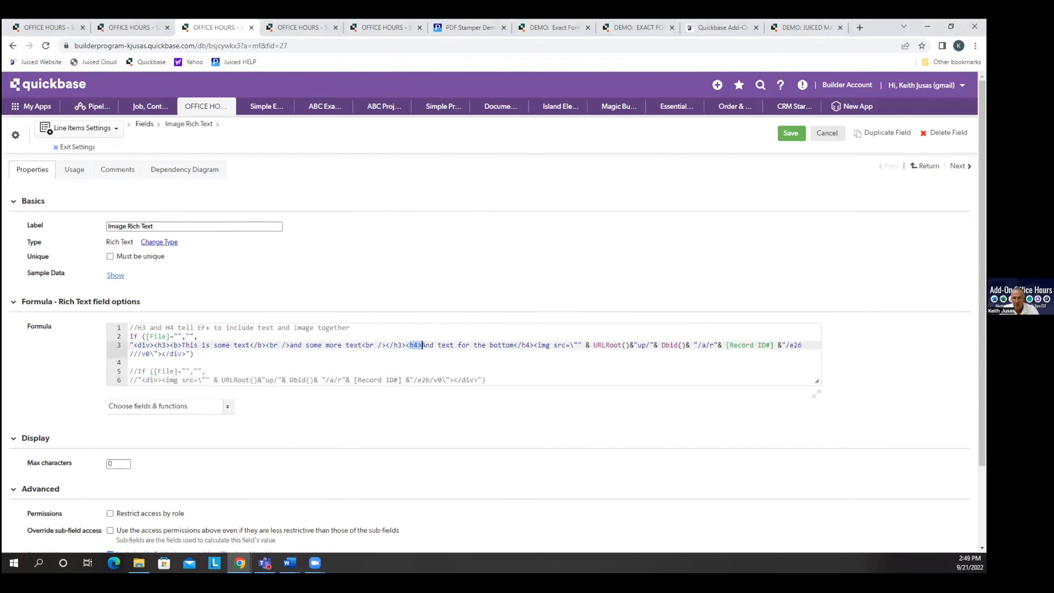
Bring the document preview back, compare the text above and below the image with the formula, and move the preview aside.
key(alt+Tab)
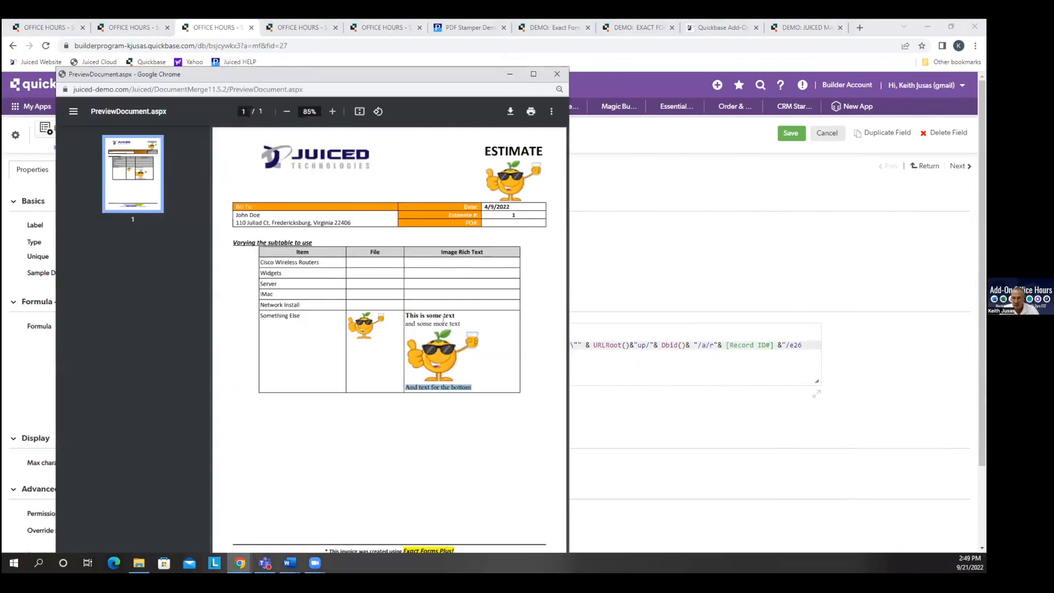
drag(458, 323, 406, 315)
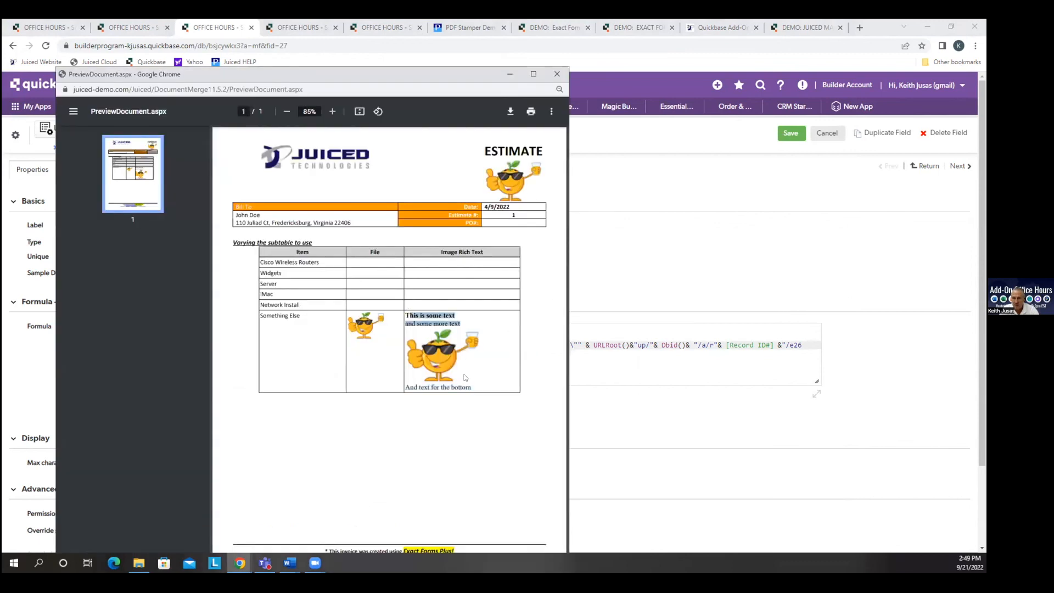
drag(470, 386, 404, 388)
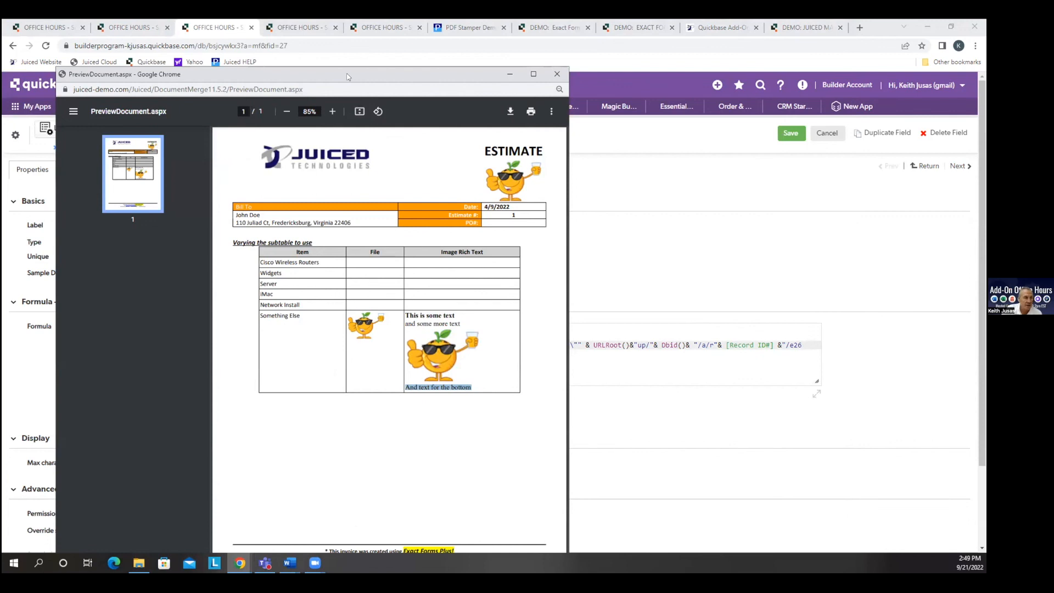
drag(347, 76, 302, 56)
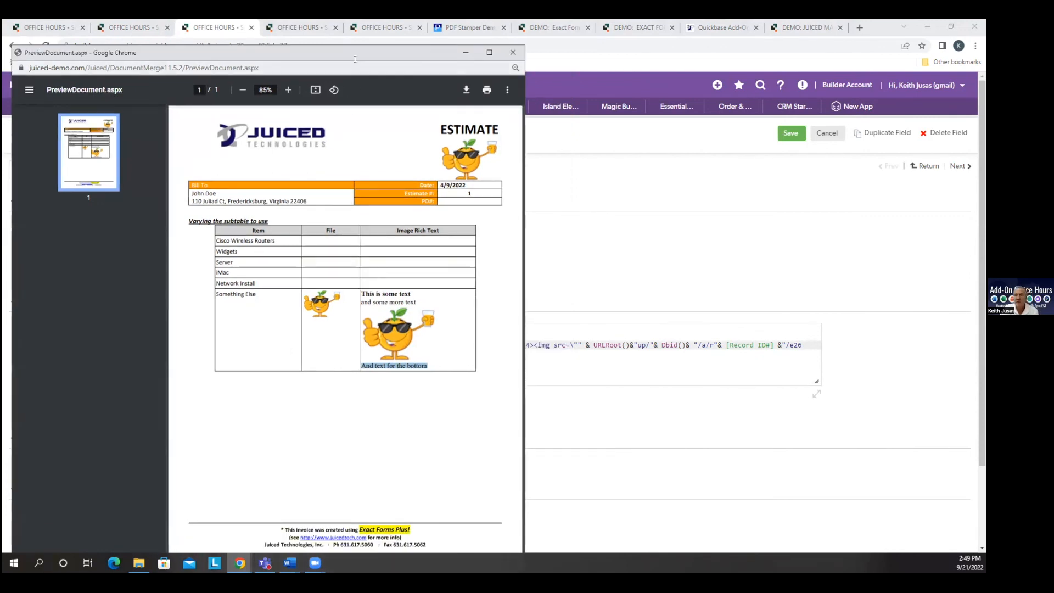
drag(344, 56, 2, 56)
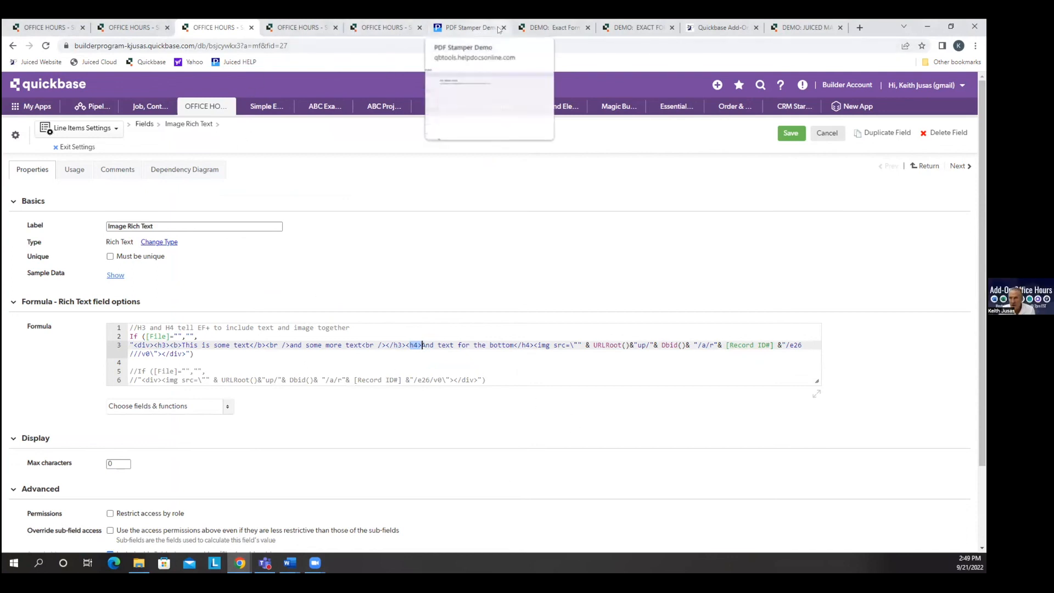
Open the Juiced Technologies help site in the old Exact Forms Plus demo's browser tab and review the Exact Forms Plus! topic list.
click(528, 37)
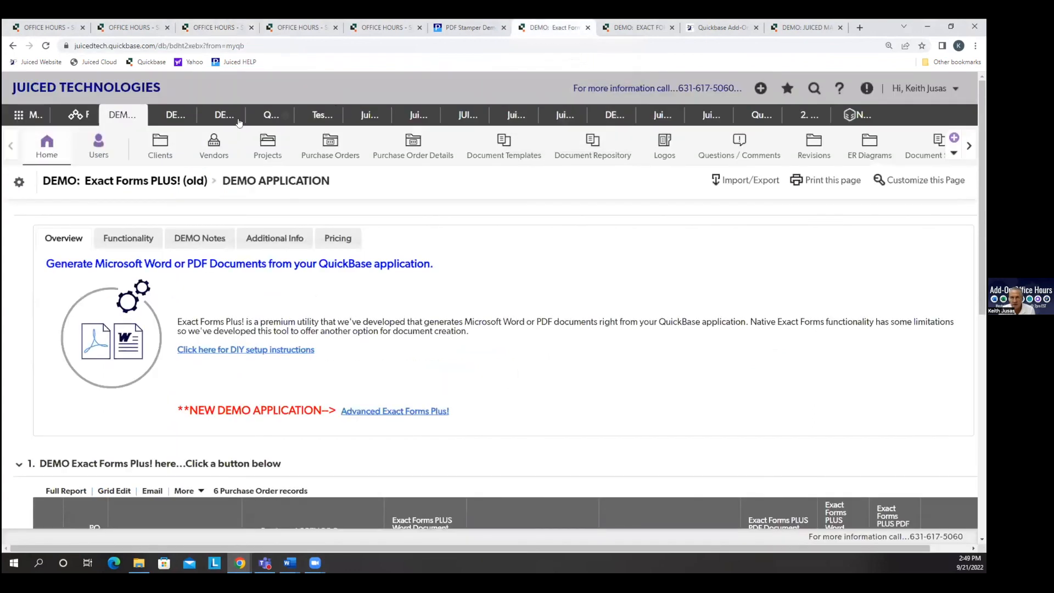
click(236, 61)
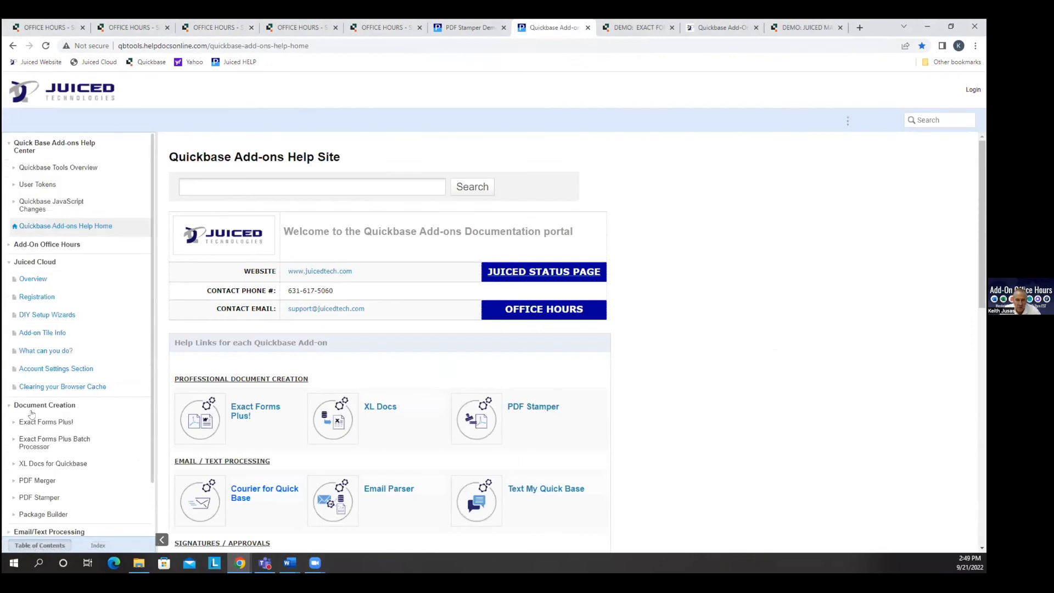
click(38, 421)
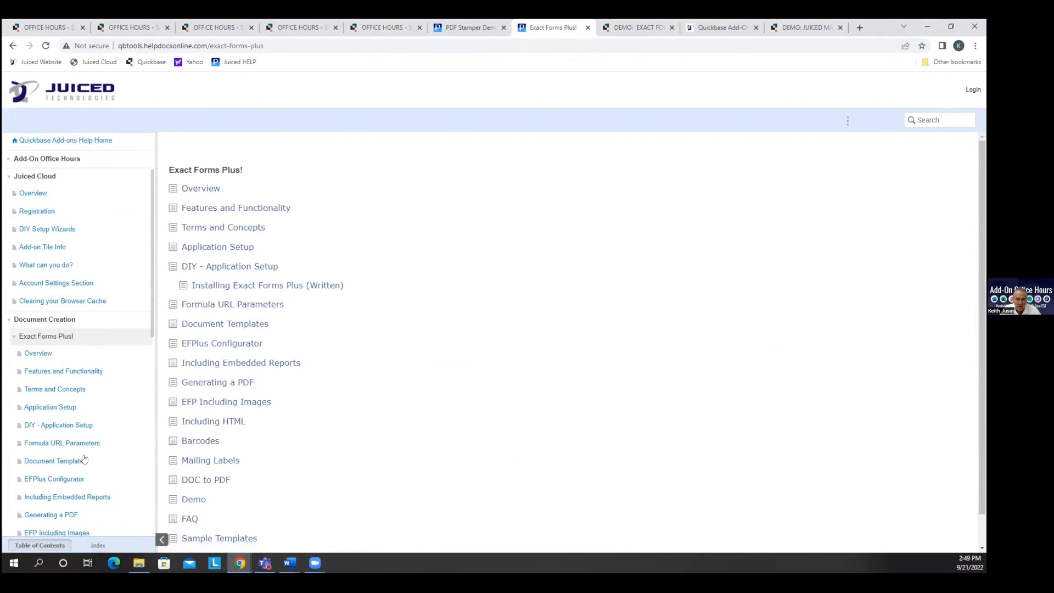
scroll(379, 428, down, 1)
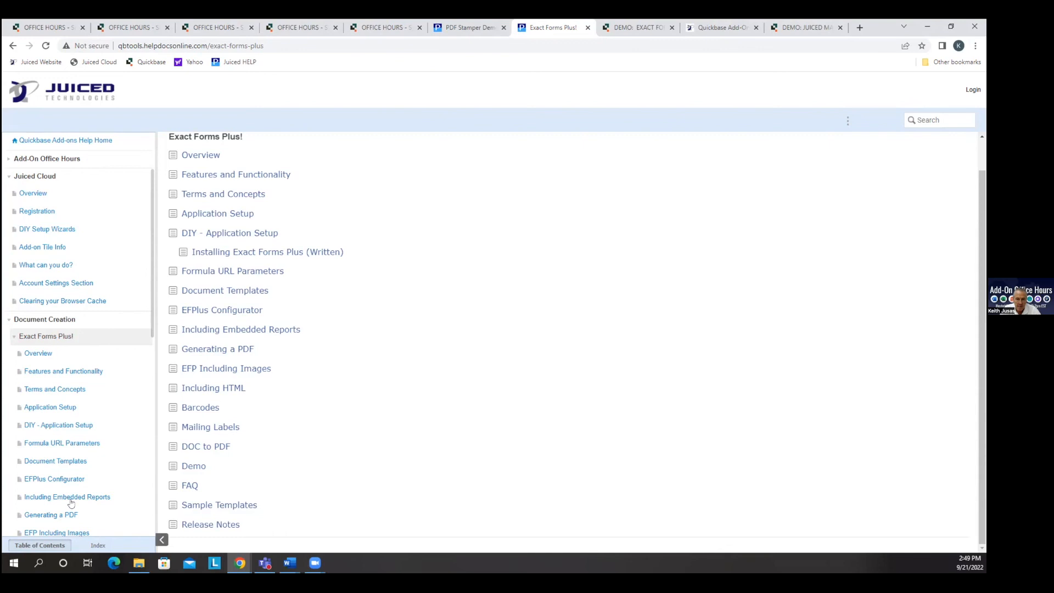
Review the subtable parameters on the Including Embedded Reports help page, and open the EFP Including Images page.
click(71, 502)
scroll(668, 393, down, 1)
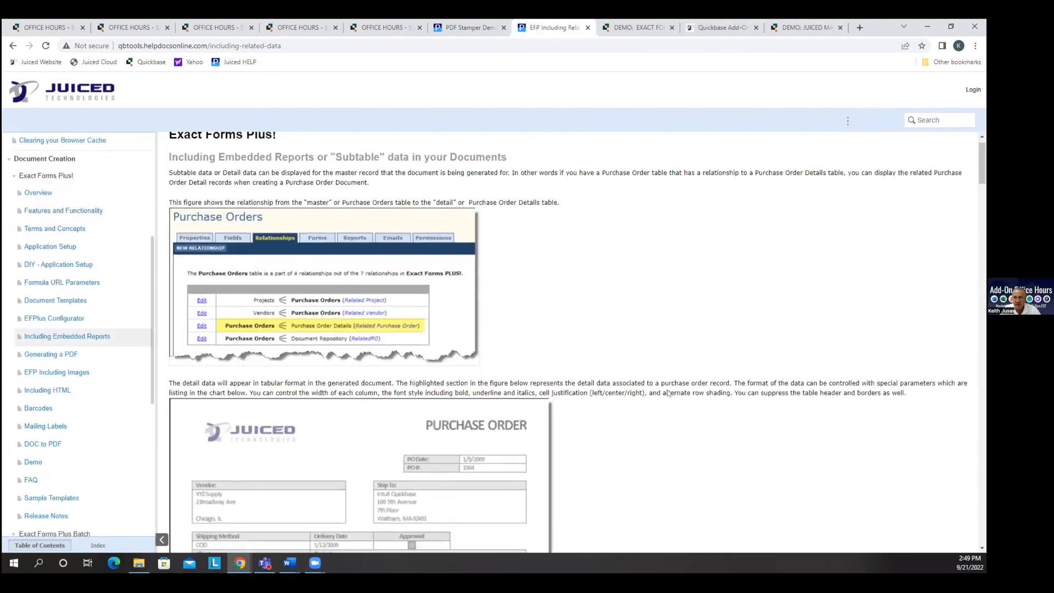
scroll(668, 393, down, 15)
scroll(678, 378, down, 15)
scroll(685, 368, down, 7)
scroll(683, 364, down, 1)
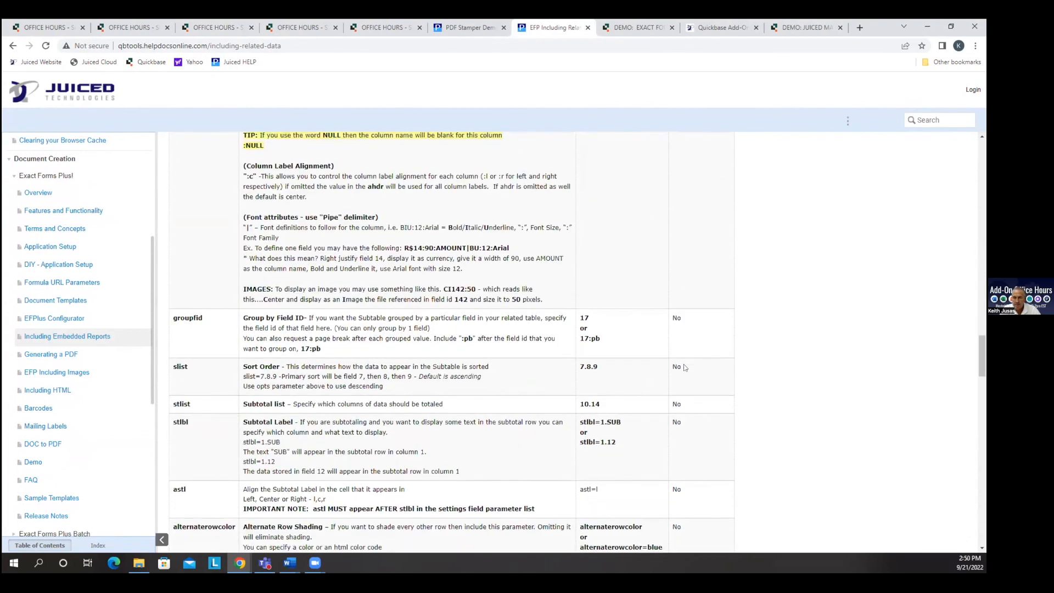
scroll(684, 363, down, 6)
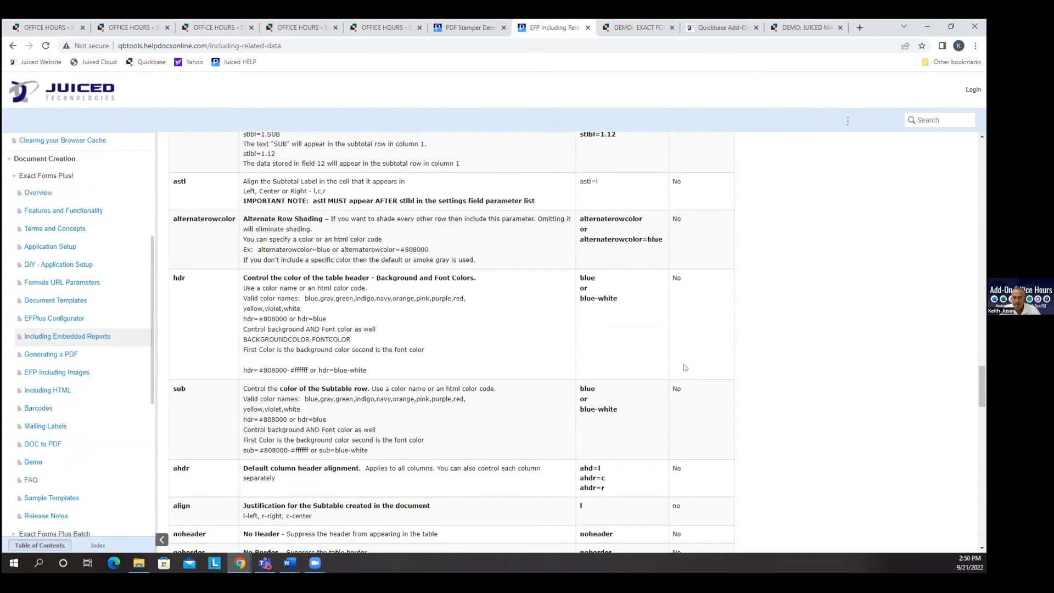
scroll(683, 364, down, 2)
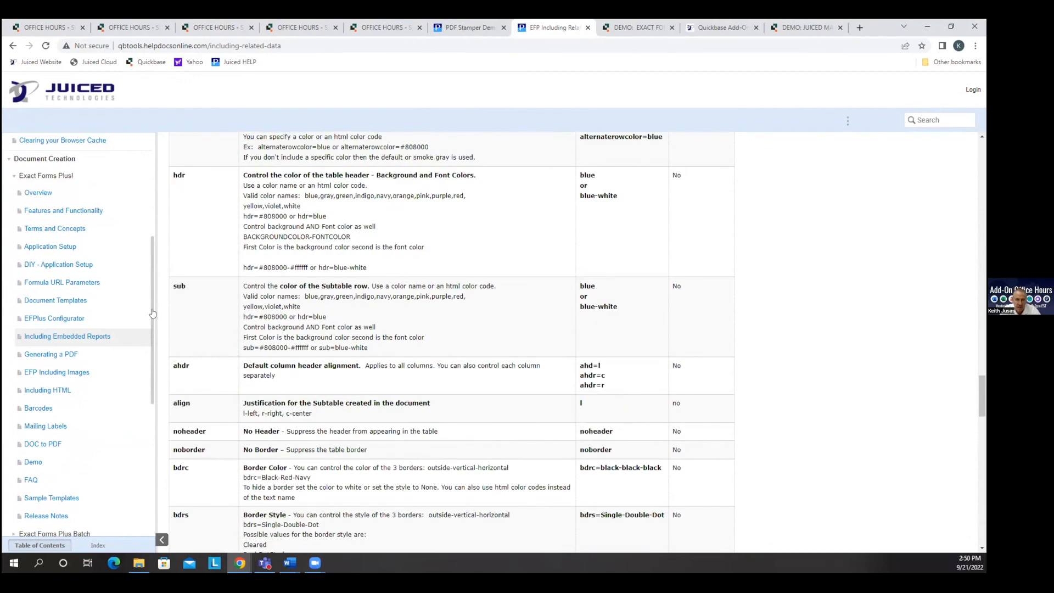
click(42, 372)
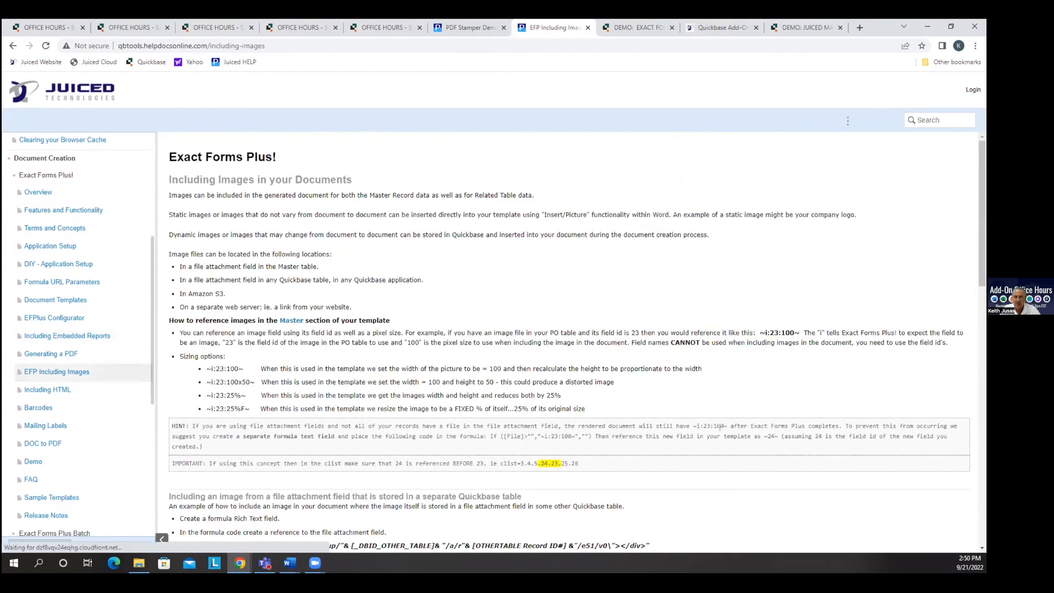
Read the EFP Including Images page through to ADVANCED Subtable Images, highlighting the sample h3/h4 formula and its e21 file field reference.
scroll(811, 449, down, 5)
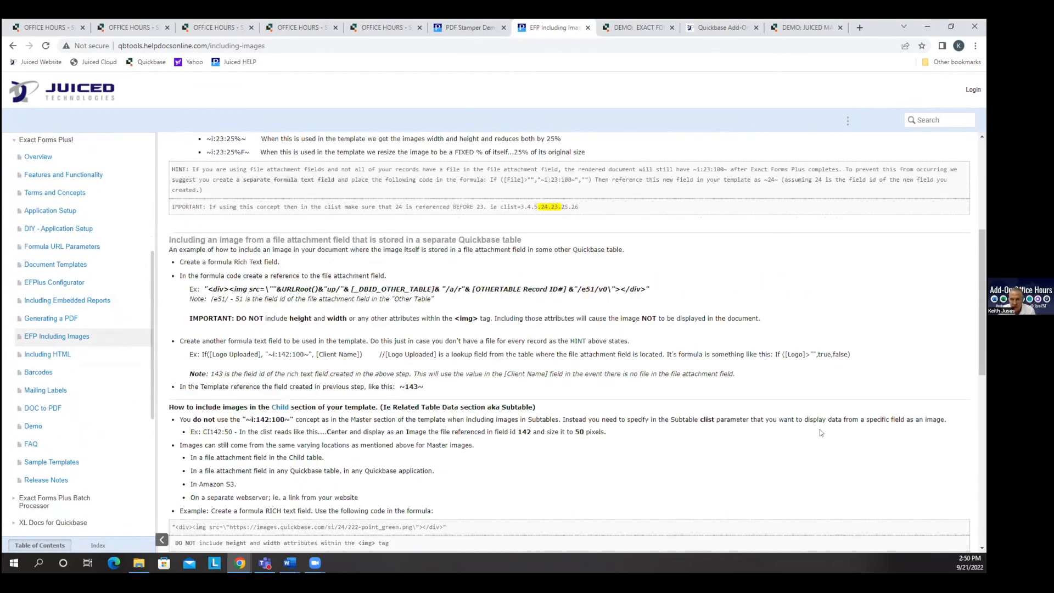
scroll(820, 432, down, 5)
scroll(824, 425, down, 2)
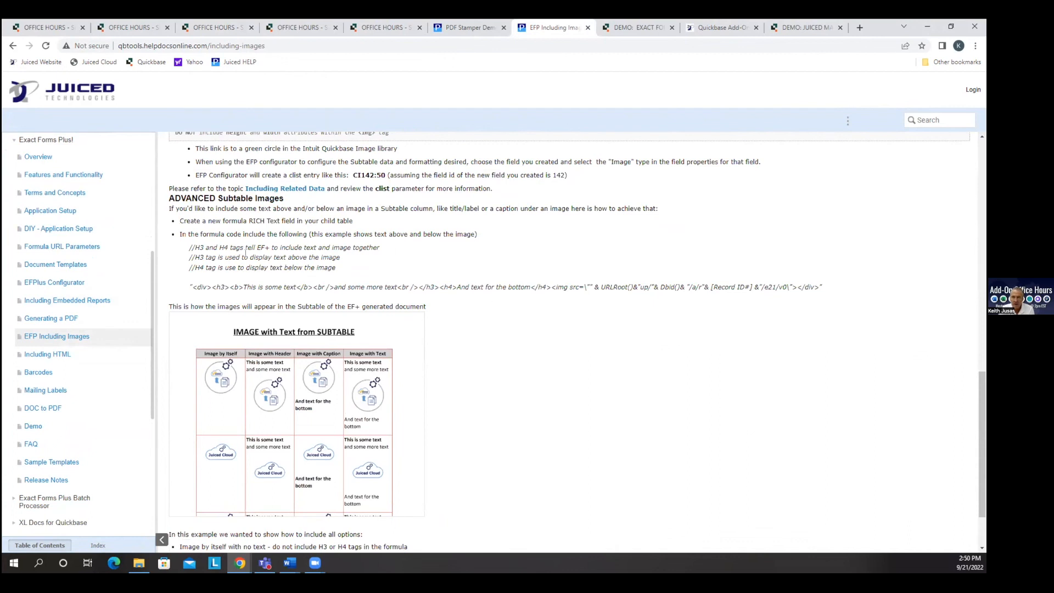
scroll(264, 269, up, 1)
drag(191, 338, 822, 338)
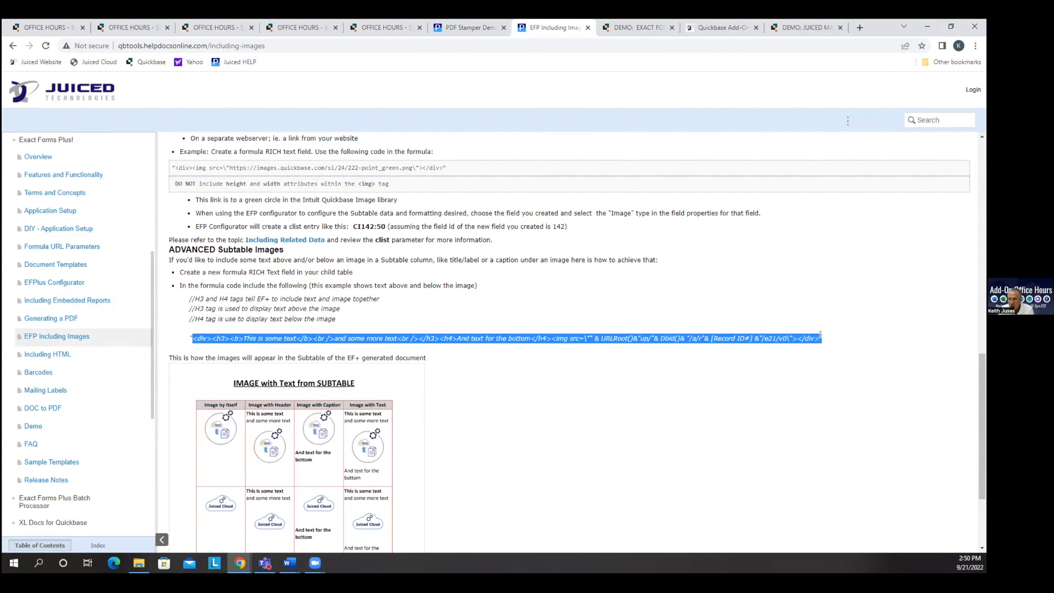
click(695, 368)
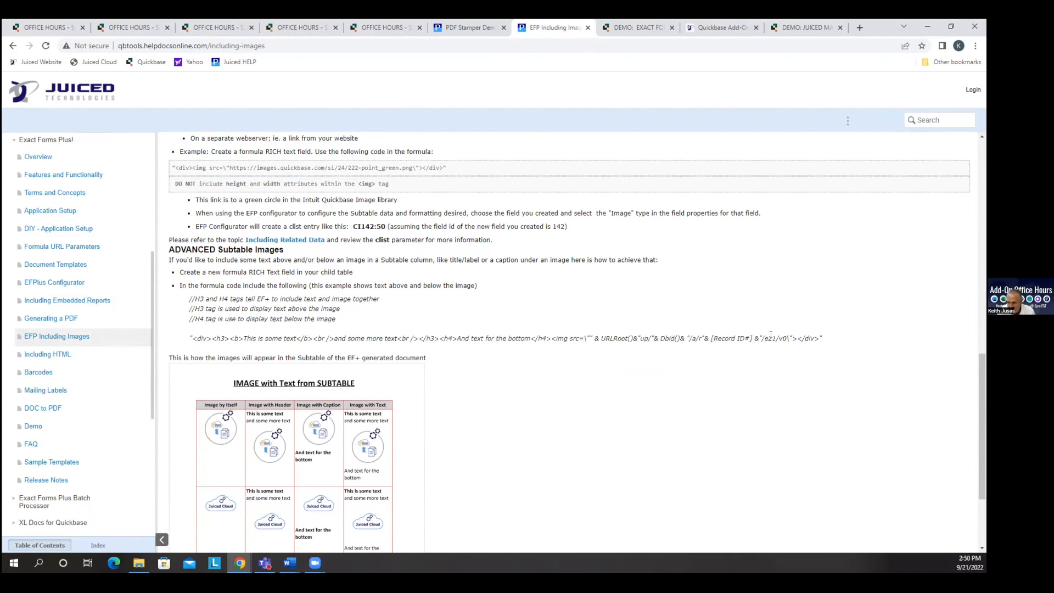
drag(769, 338, 776, 338)
Exit the Image Rich Text field's settings and open the Images document subtable's fields in the BETA Exact Forms Plus Configurator.
click(195, 29)
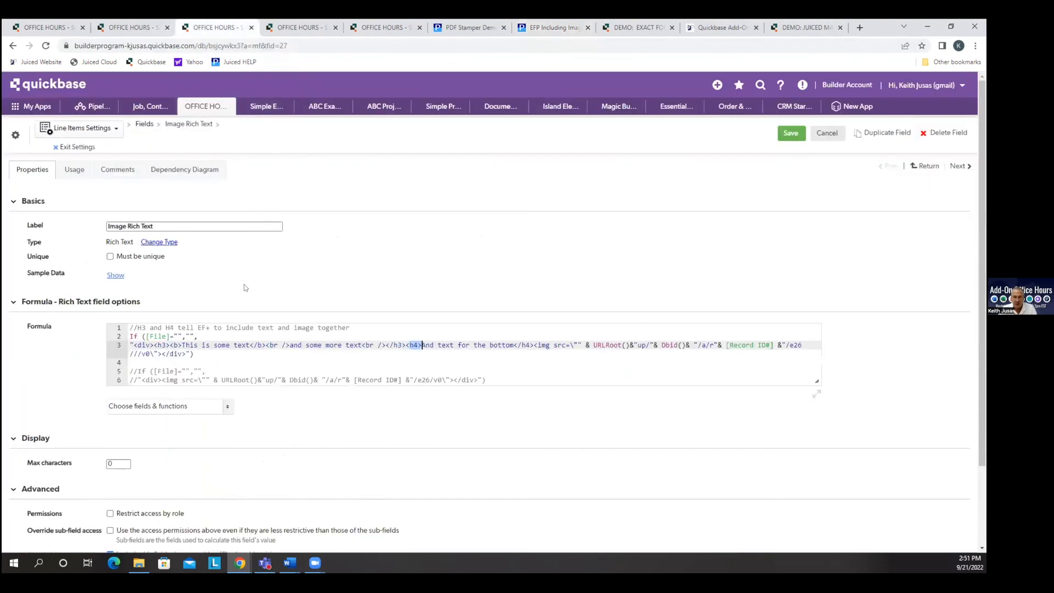
click(91, 147)
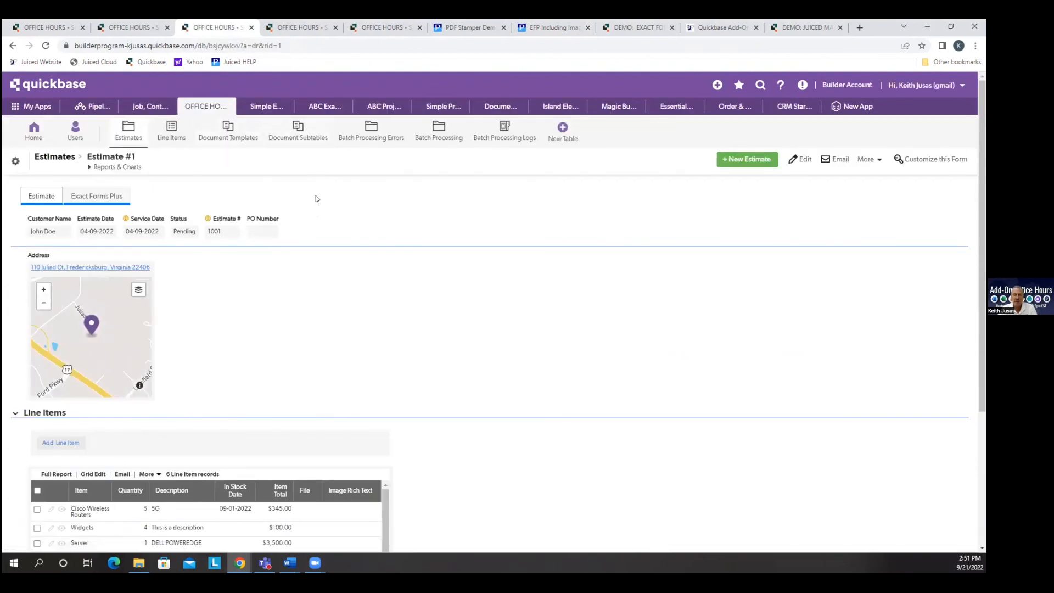
click(279, 138)
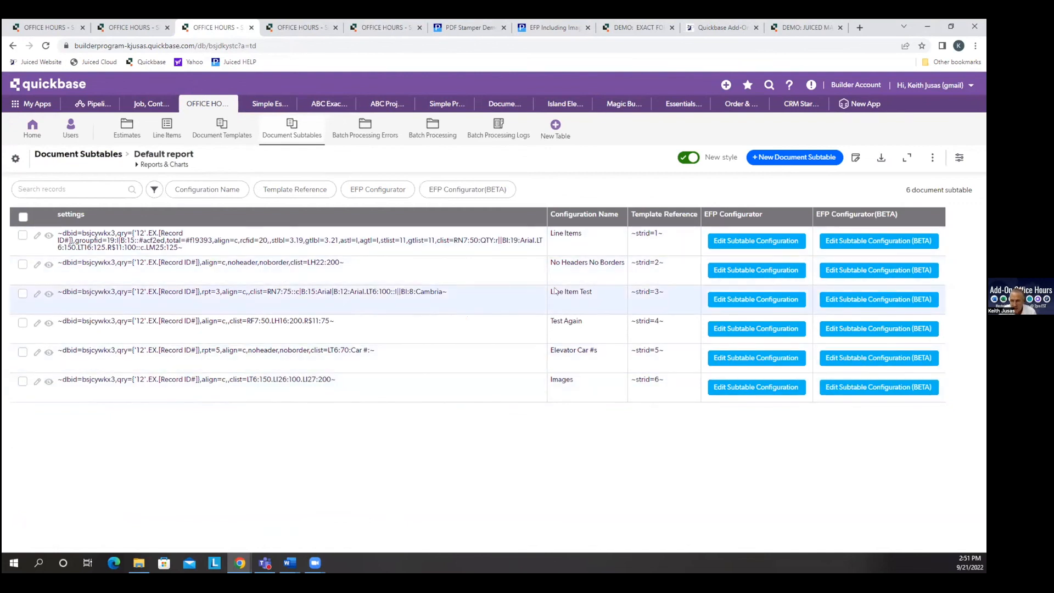
click(833, 387)
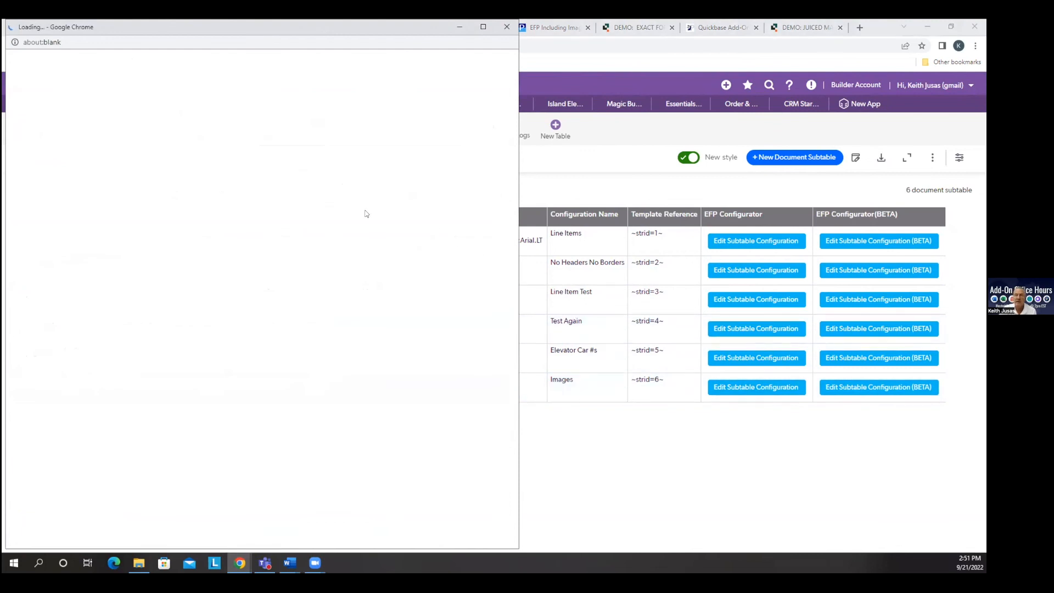
click(189, 91)
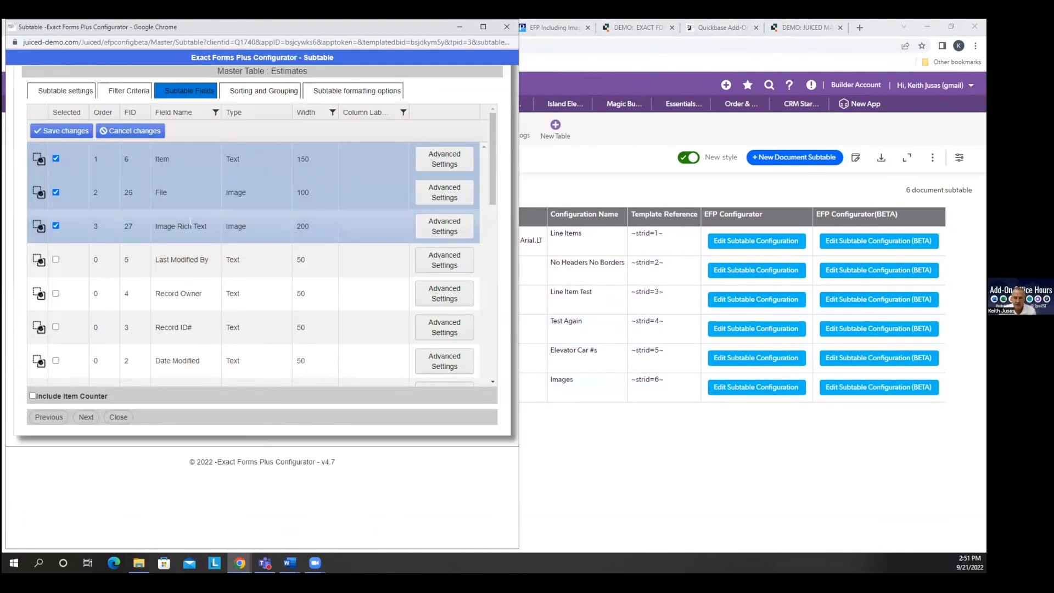
Inspect the type options available for the Image Rich Text subtable field, keeping Image selected.
click(234, 221)
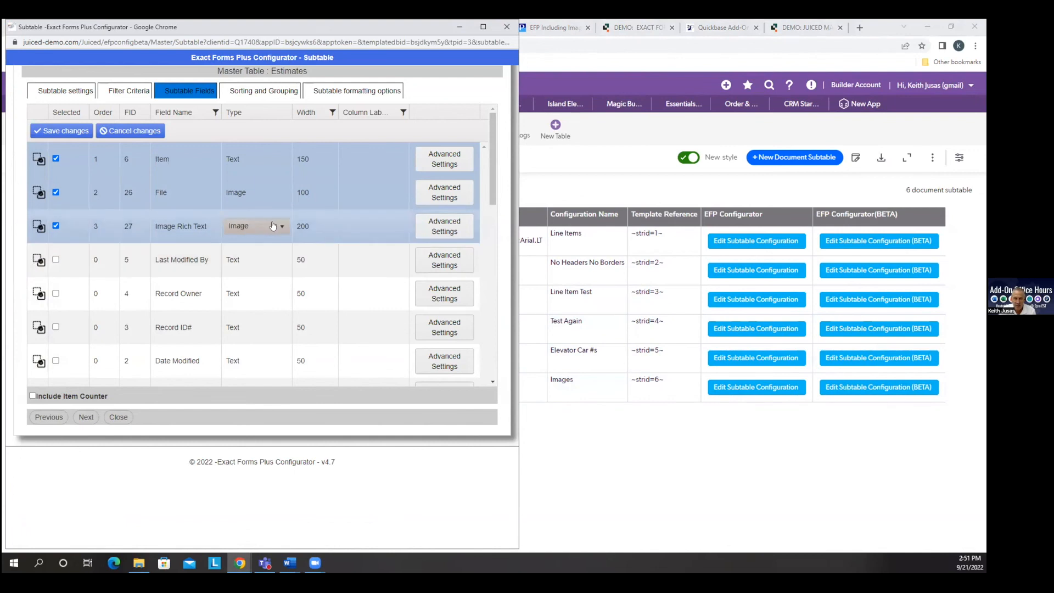
click(279, 228)
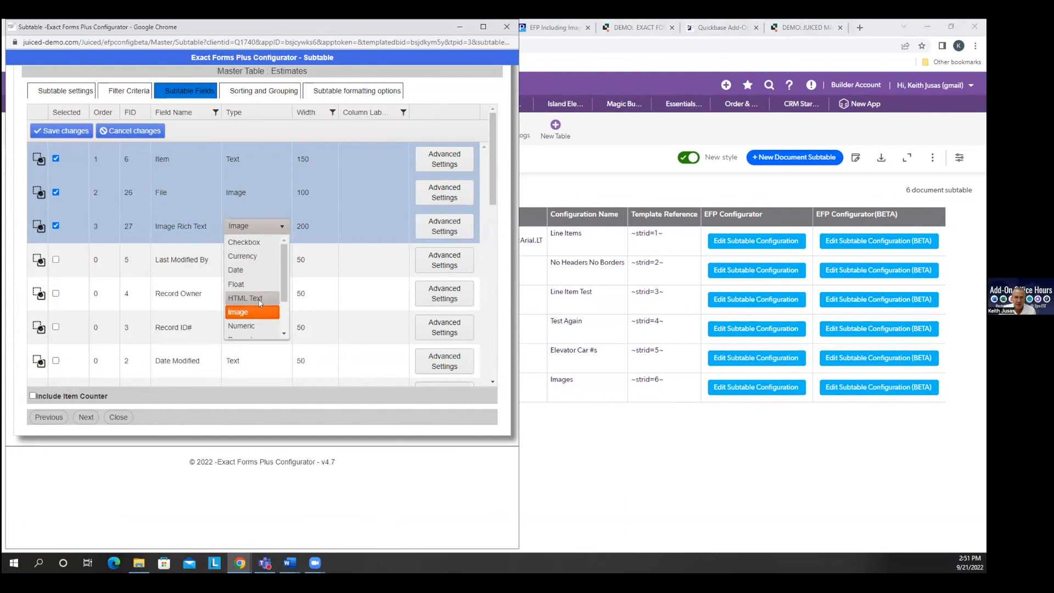
click(280, 229)
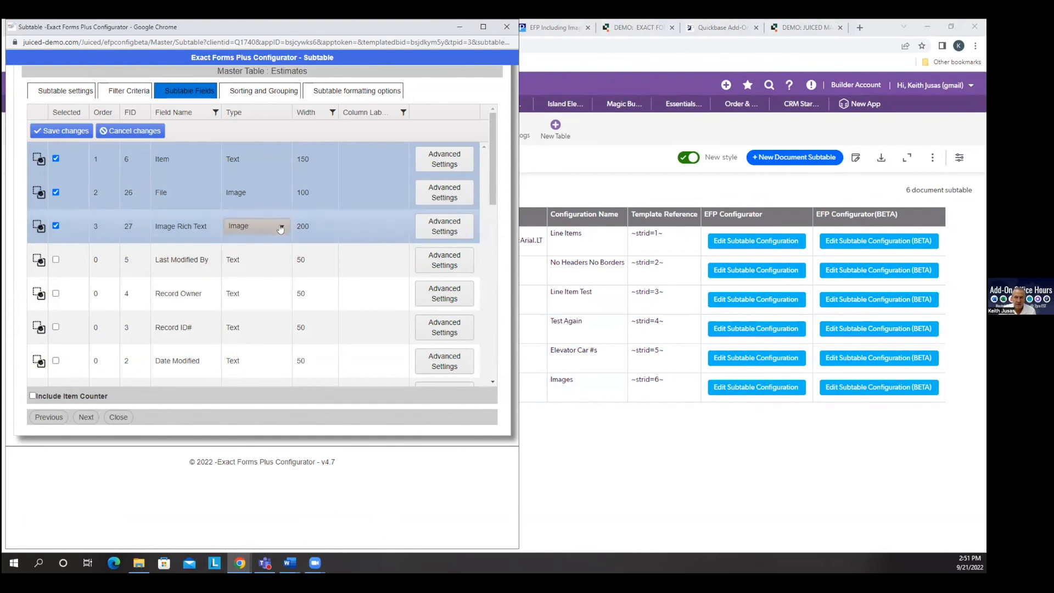
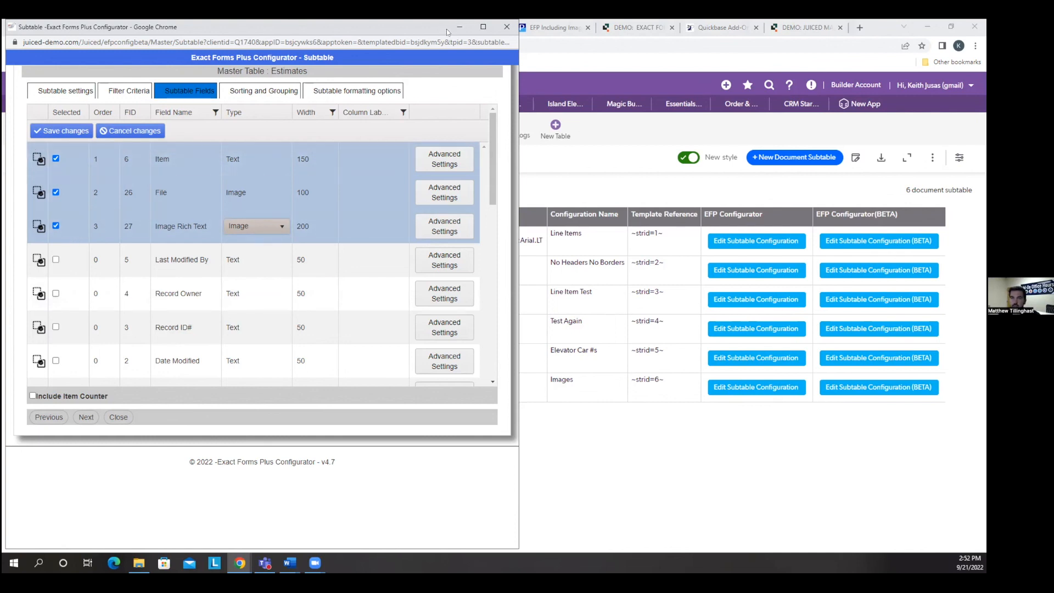
Close the Images subtable's Exact Forms Plus Configurator window without saving, returning to the Document Subtables report.
click(506, 27)
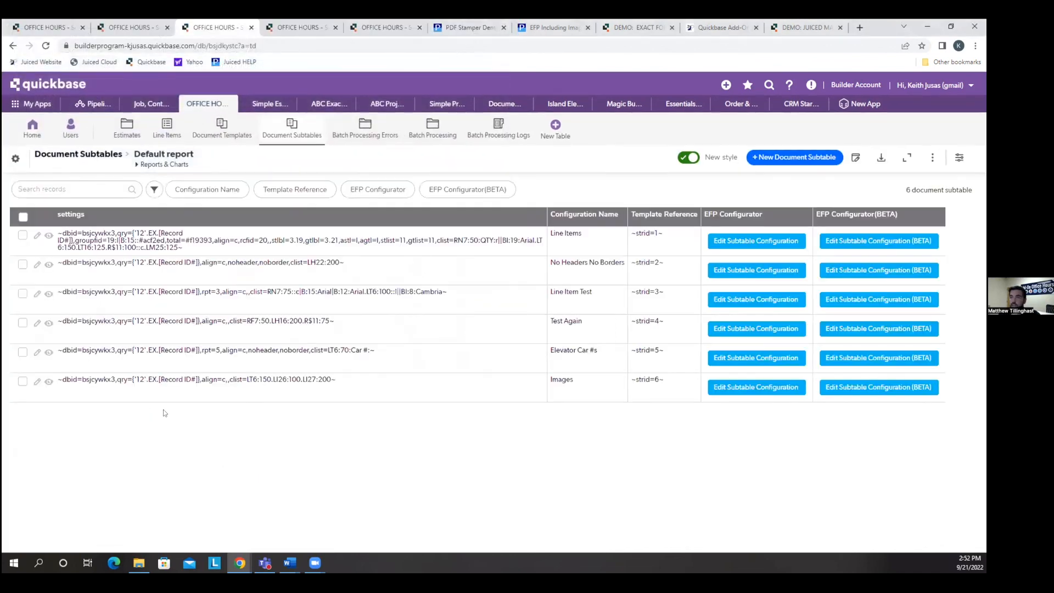